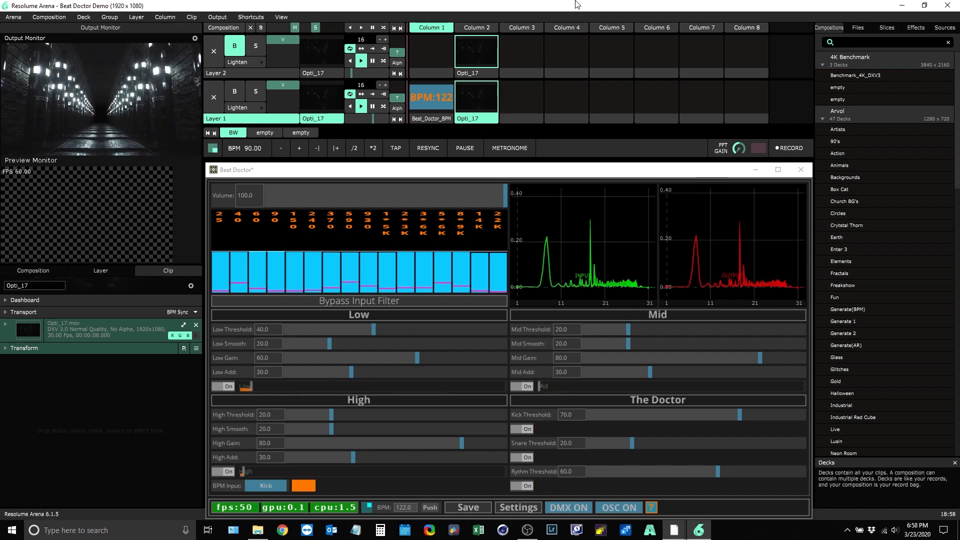
- Minimise the Beat Doctor window and bring up the /perform window with the input gain adjustments
left_click(756, 171)
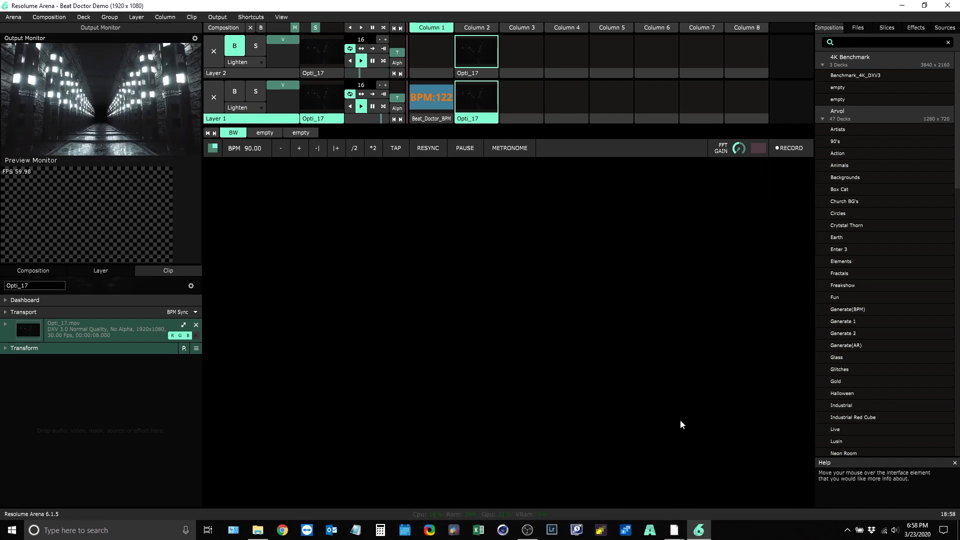
mouse_move(675, 533)
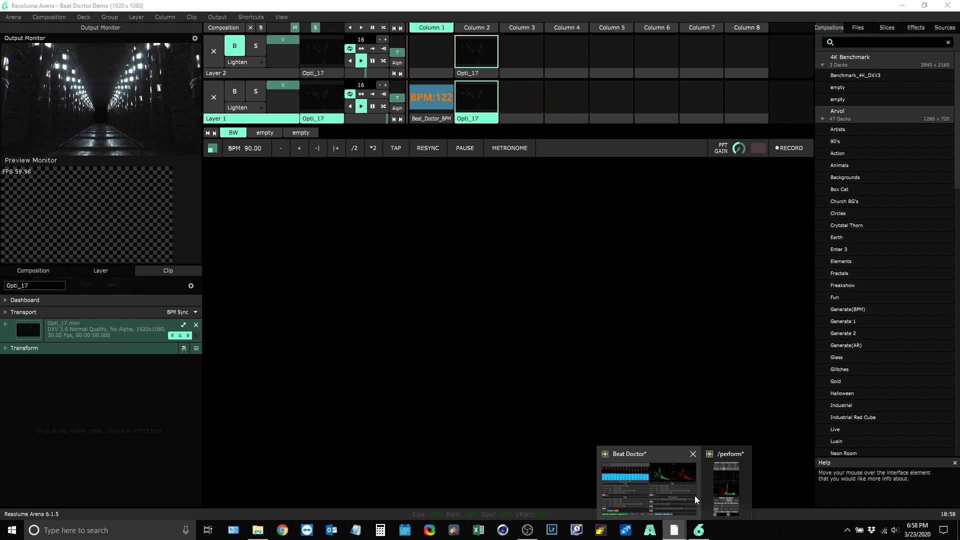
left_click(721, 492)
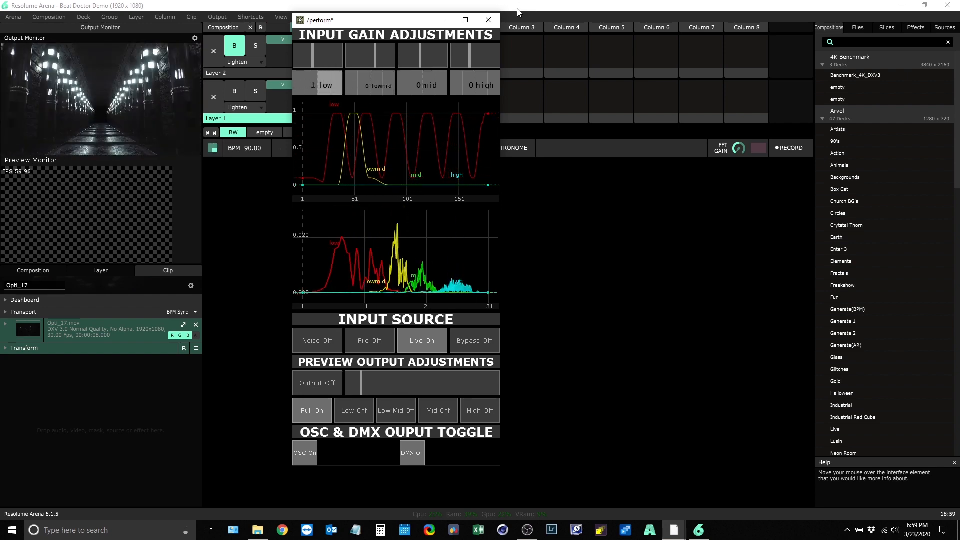
- Quit the /perform window without saving and bring the Beat Doctor window back up
left_click(488, 20)
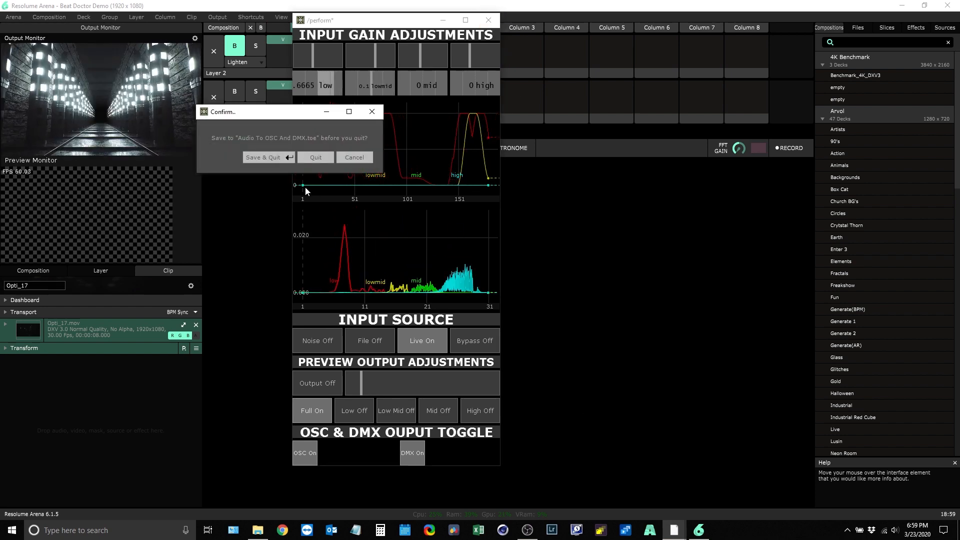
left_click(304, 157)
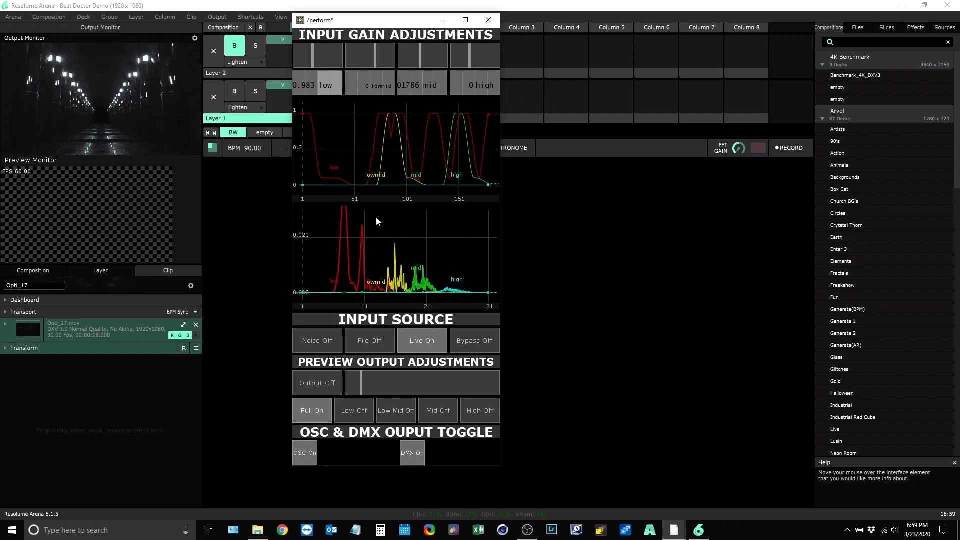
left_click(675, 531)
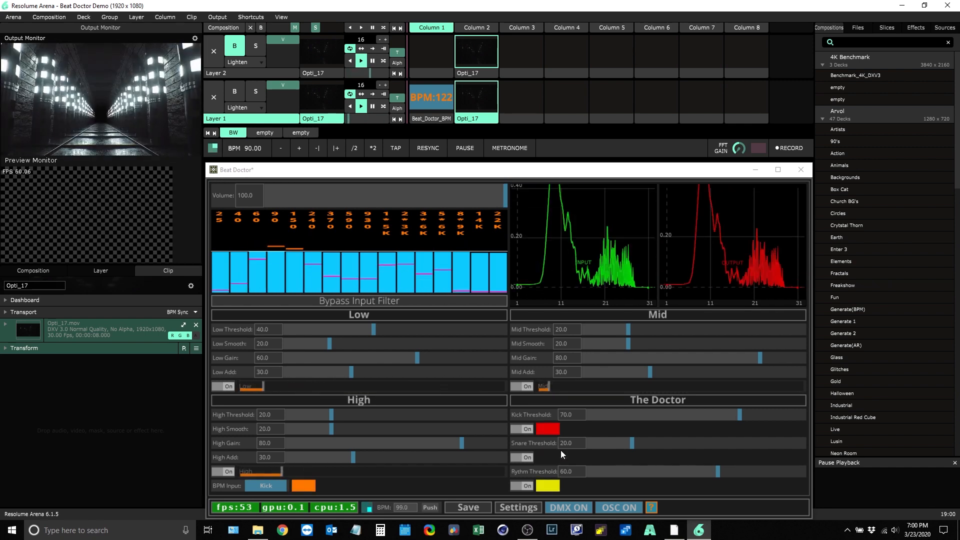
- Turn on help mode and read the help notes for High Threshold and BPM Input, closing each note
left_click(653, 509)
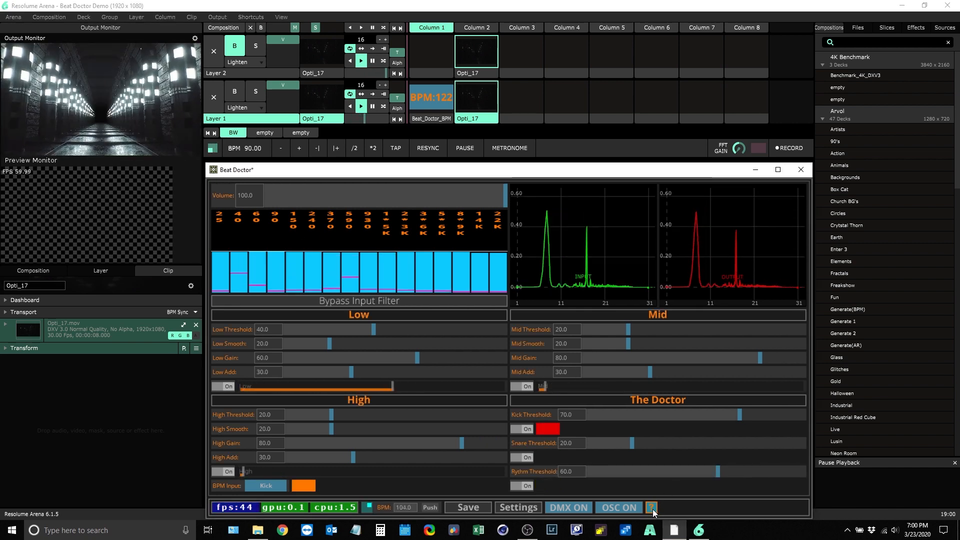
left_click(230, 415)
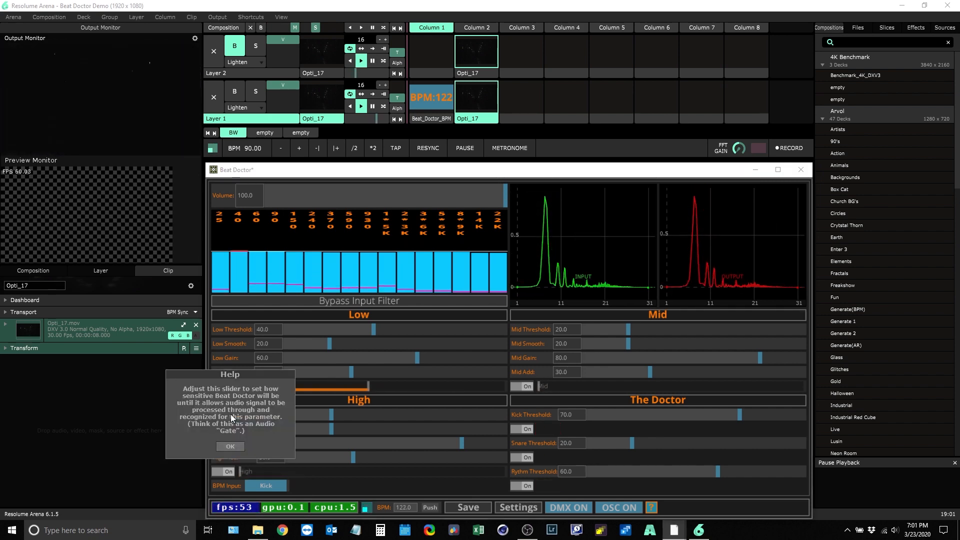
left_click(229, 446)
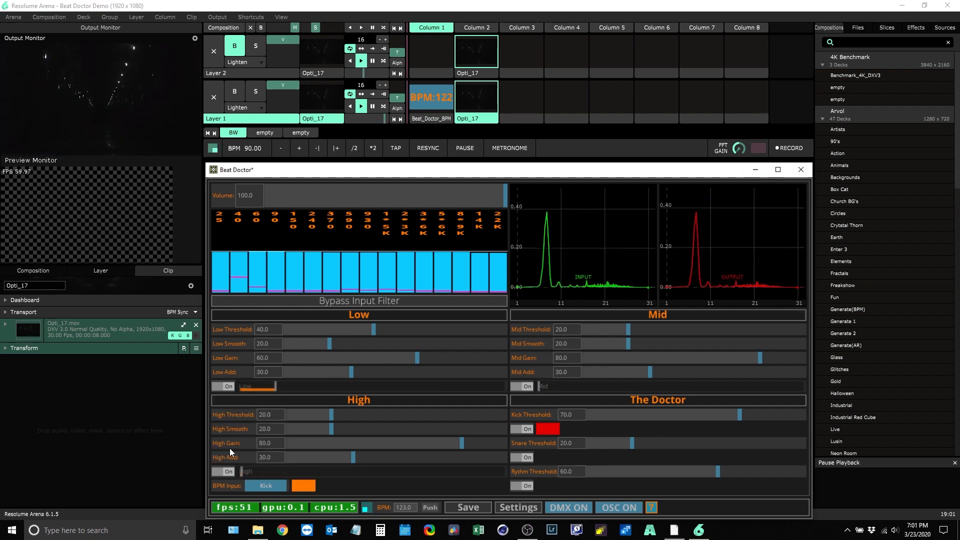
left_click(221, 488)
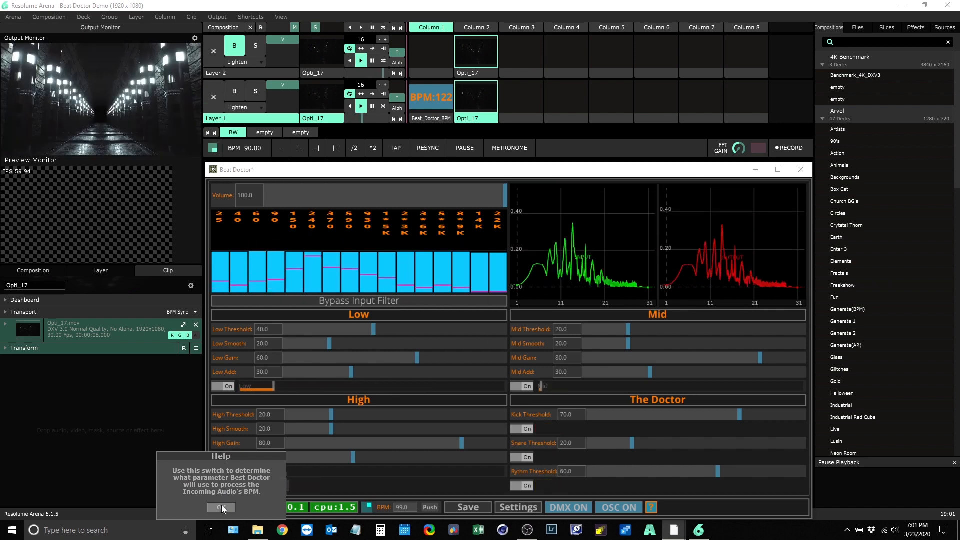
left_click(221, 506)
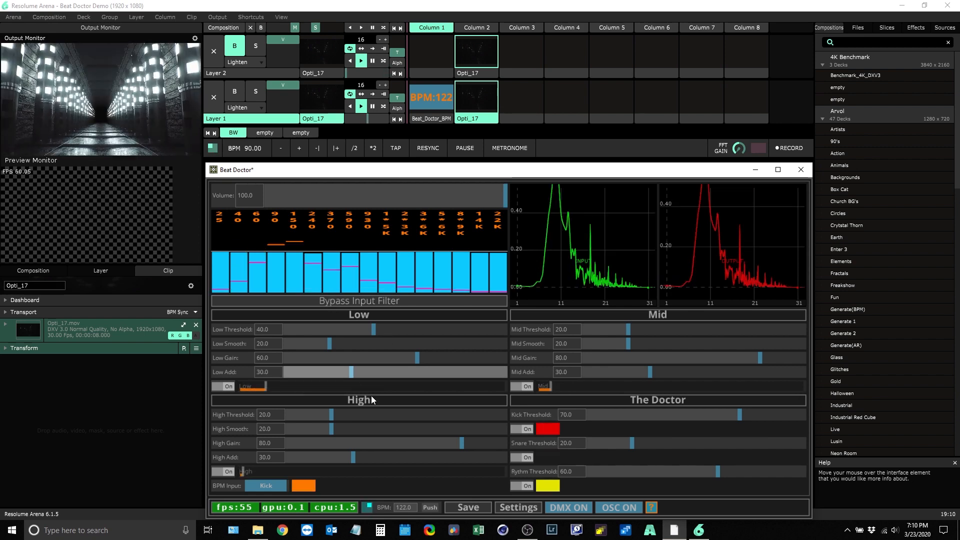
- Switch the audio output on in the Beat Doctor settings and return to the main view
left_click(518, 507)
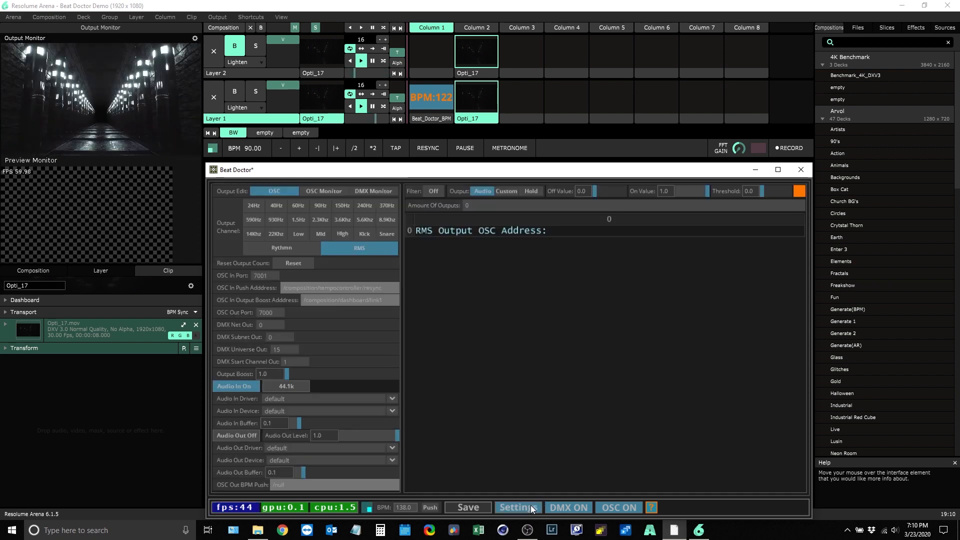
left_click(246, 435)
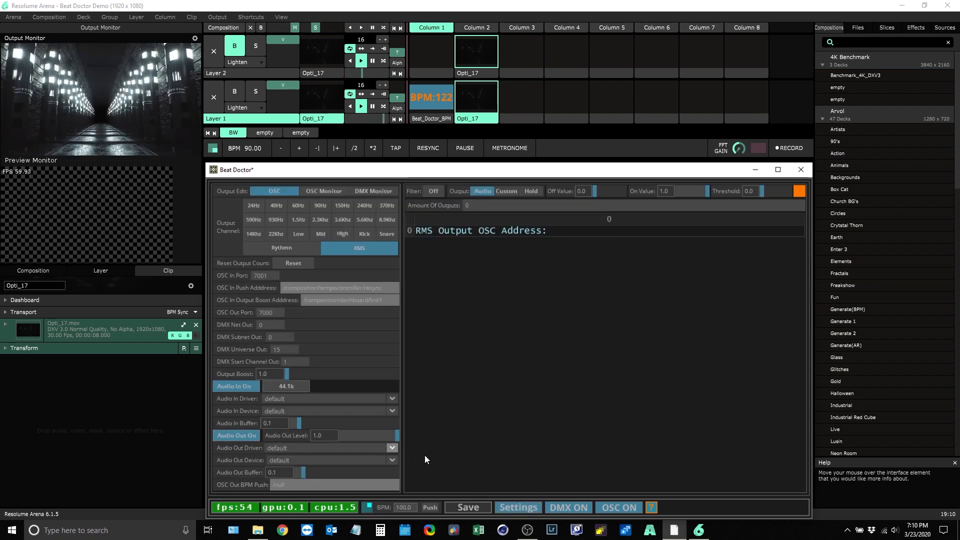
left_click(515, 508)
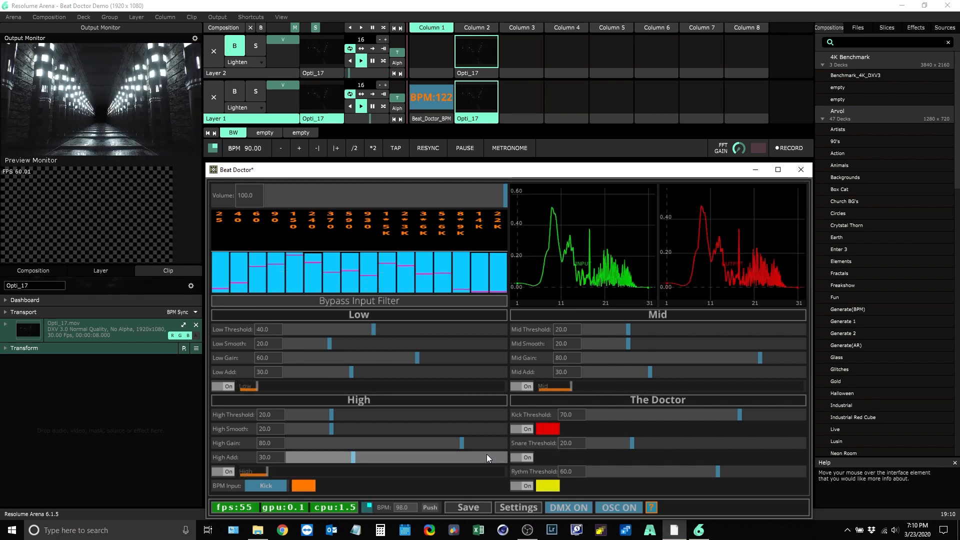
- Switch the audio output off in the settings and return to the main view
left_click(518, 507)
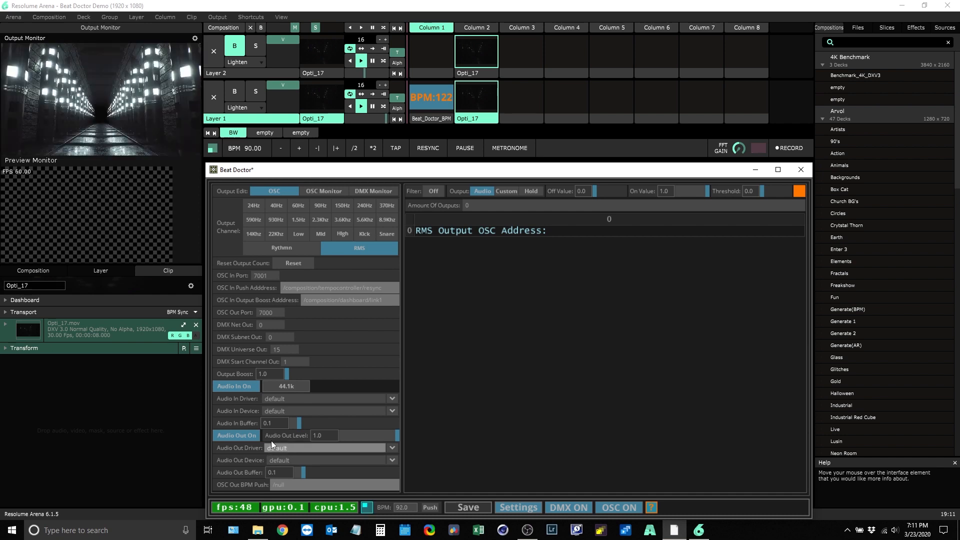
left_click(250, 436)
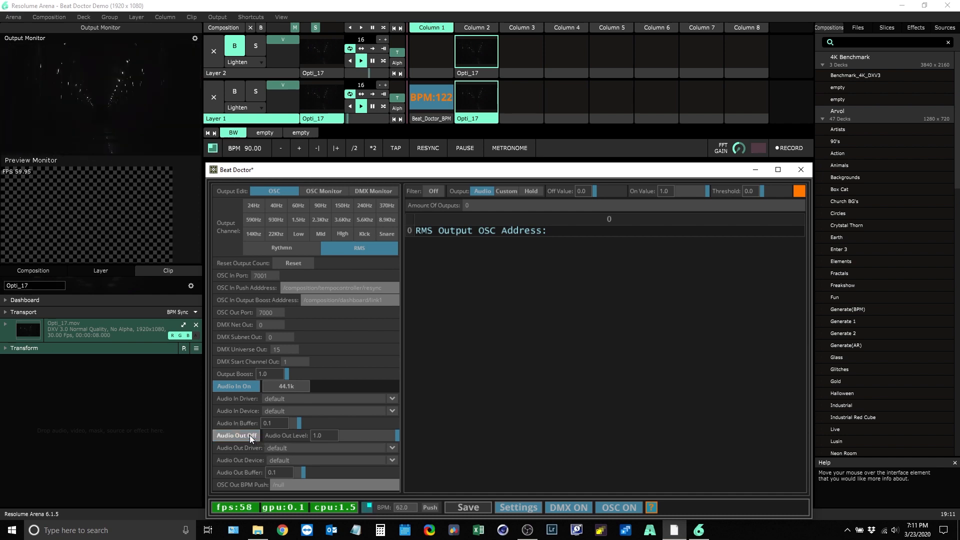
left_click(518, 509)
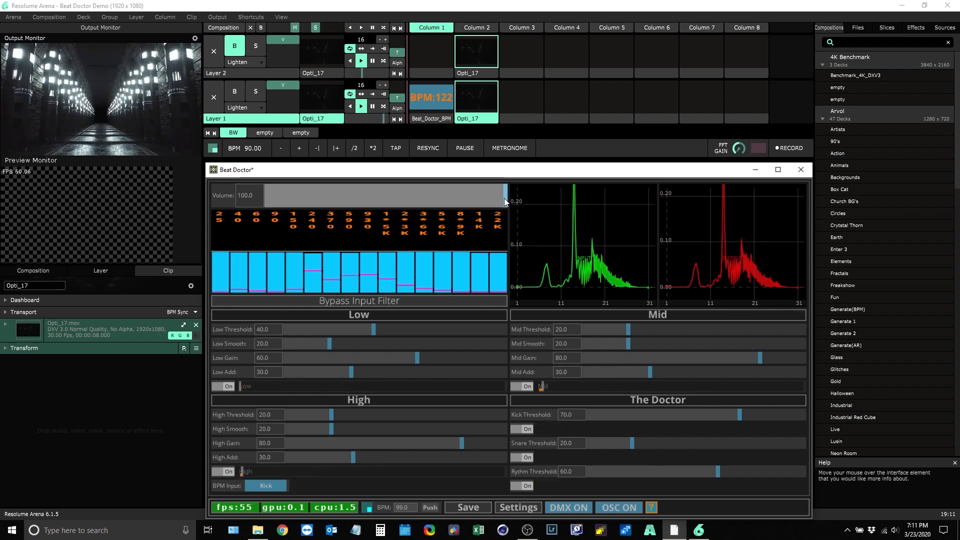
- Lower the input Volume to 0 to compare the input and output graphs, and restore it to 100
left_click_drag(505, 199, 257, 196)
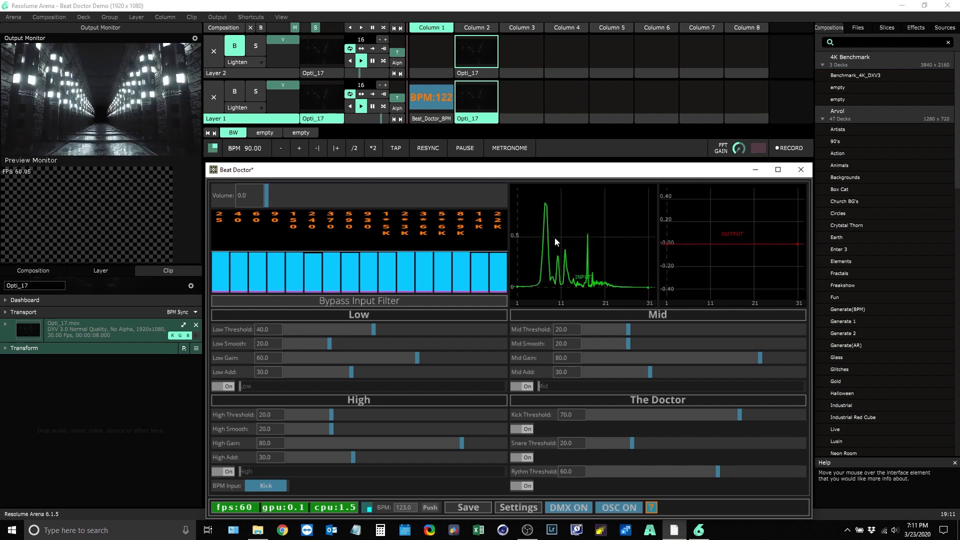
left_click(271, 196)
left_click_drag(272, 196, 518, 202)
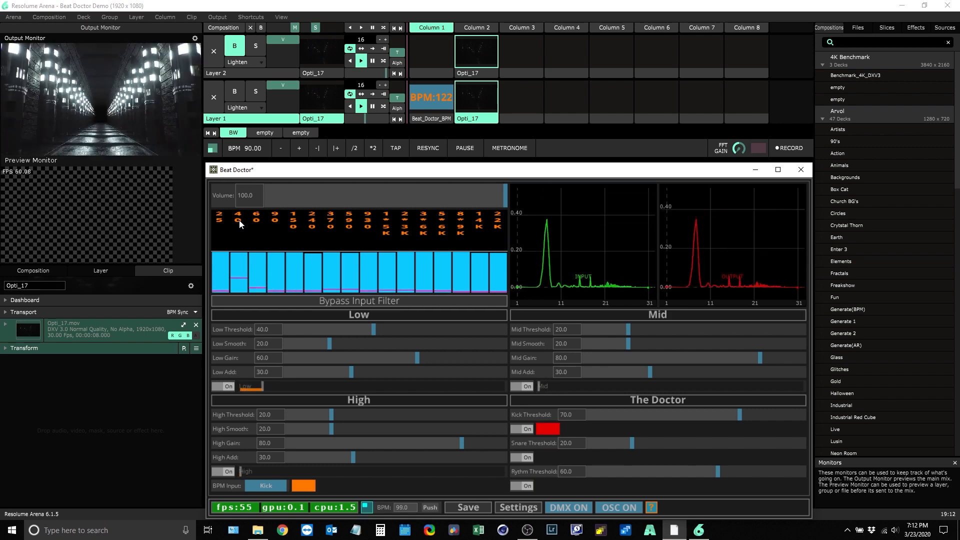
- Raise the 40 Hz band of the input filter above the other bands and bring it back level
left_click_drag(238, 264, 236, 205)
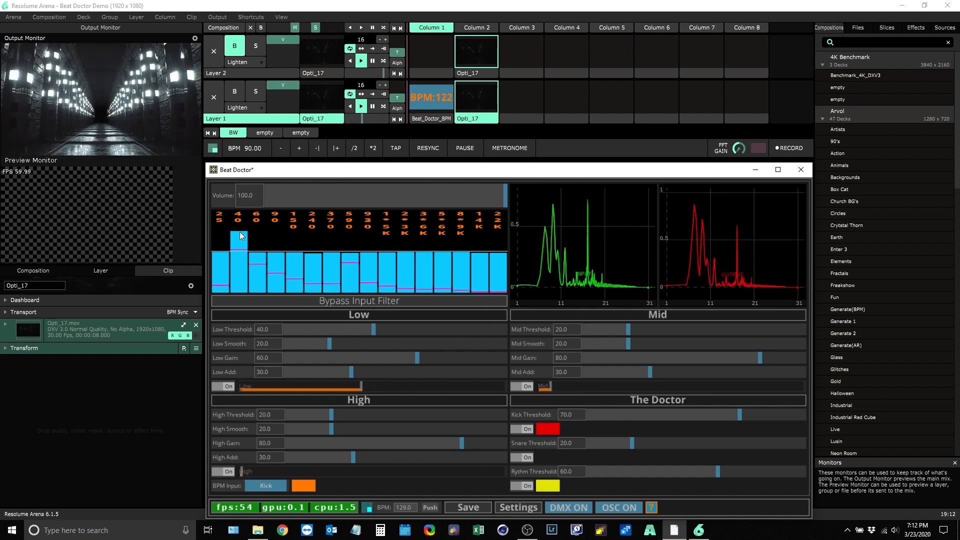
left_click_drag(239, 232, 239, 252)
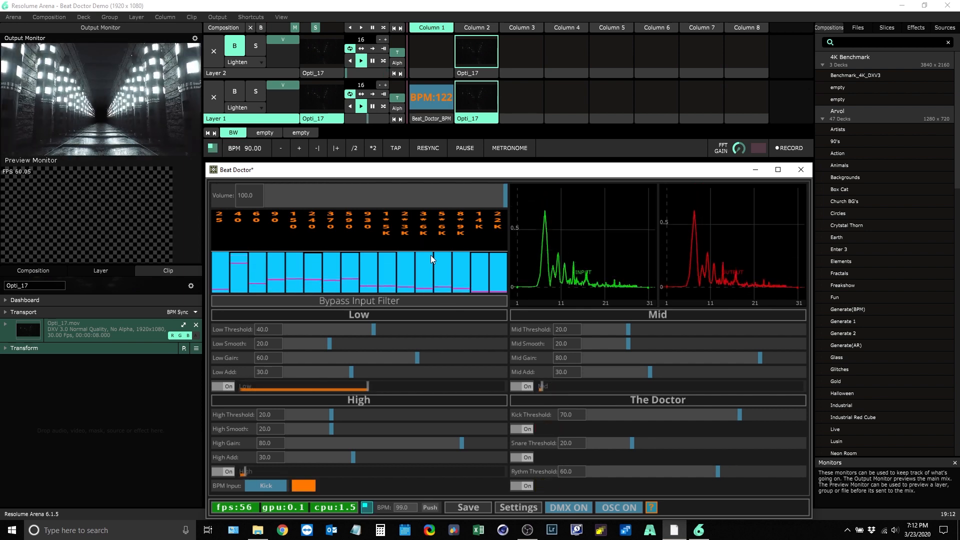
- Review the available audio output drivers and devices in the settings, keeping both on default
left_click(506, 504)
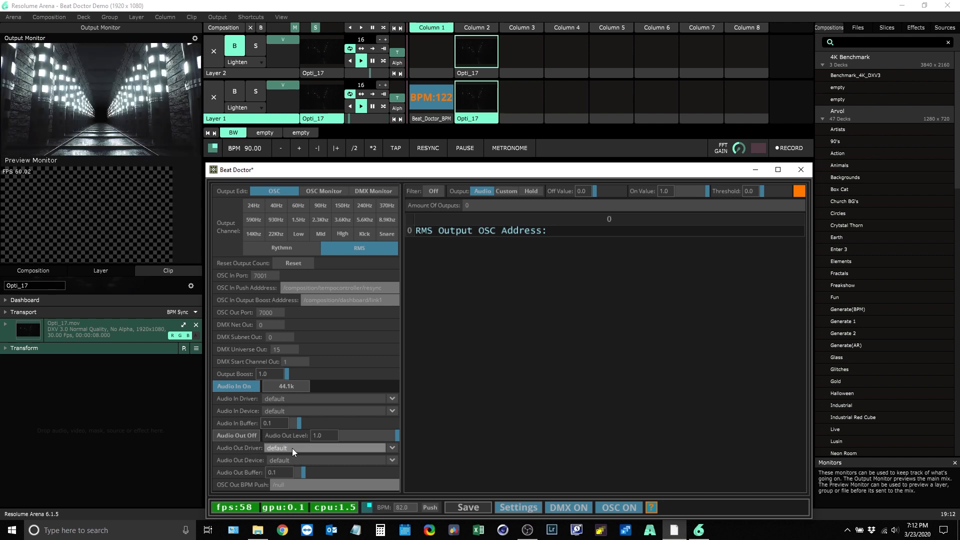
left_click(391, 448)
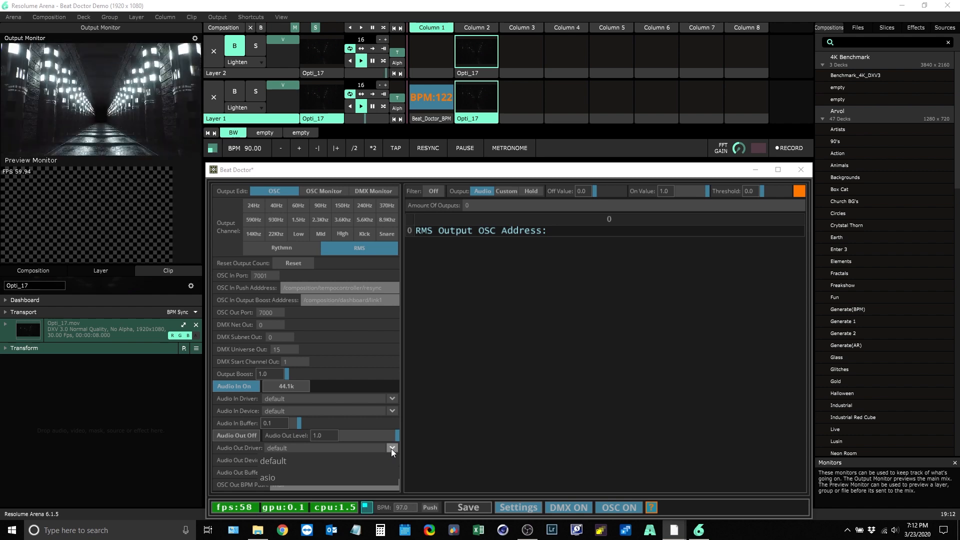
left_click(391, 449)
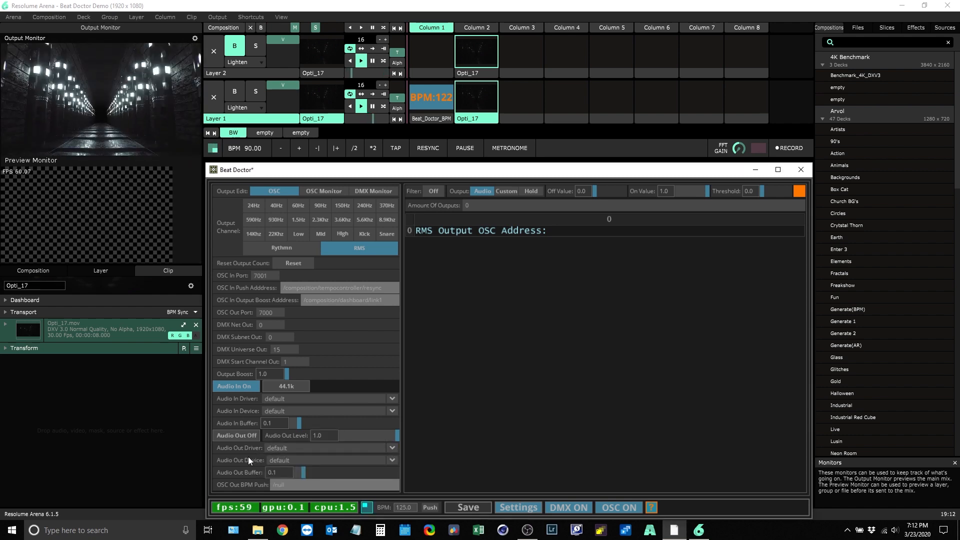
left_click(391, 458)
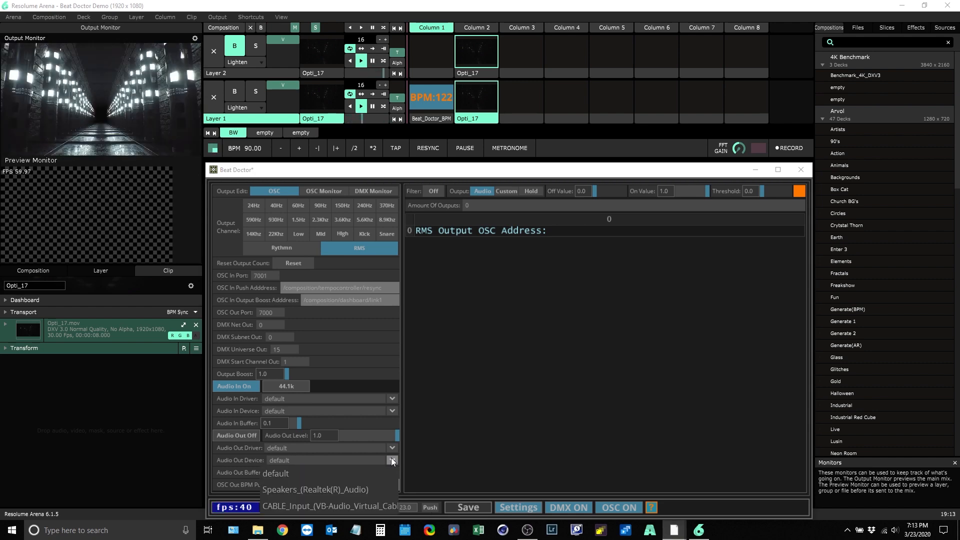
left_click(304, 469)
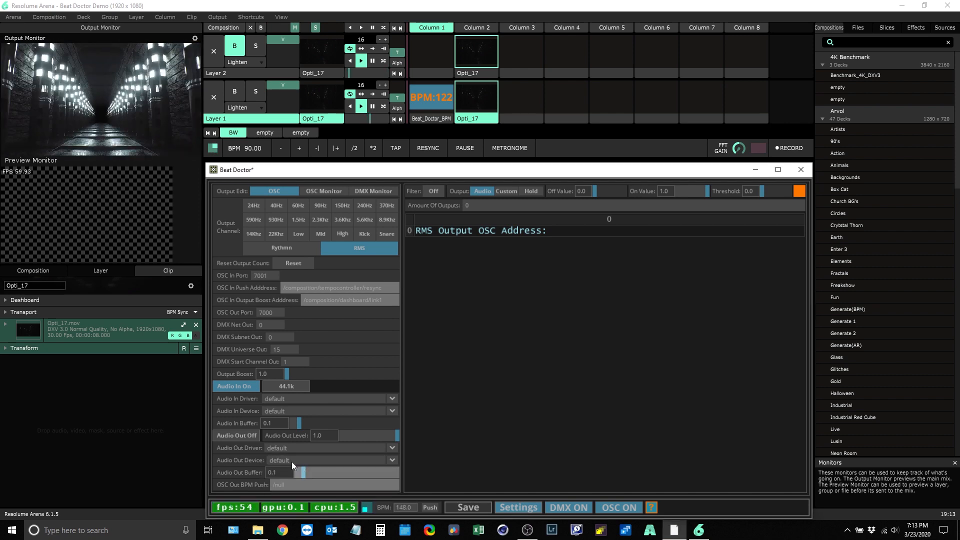
- Toggle the audio output on and back off, and return to the main view with the input filter
left_click(234, 434)
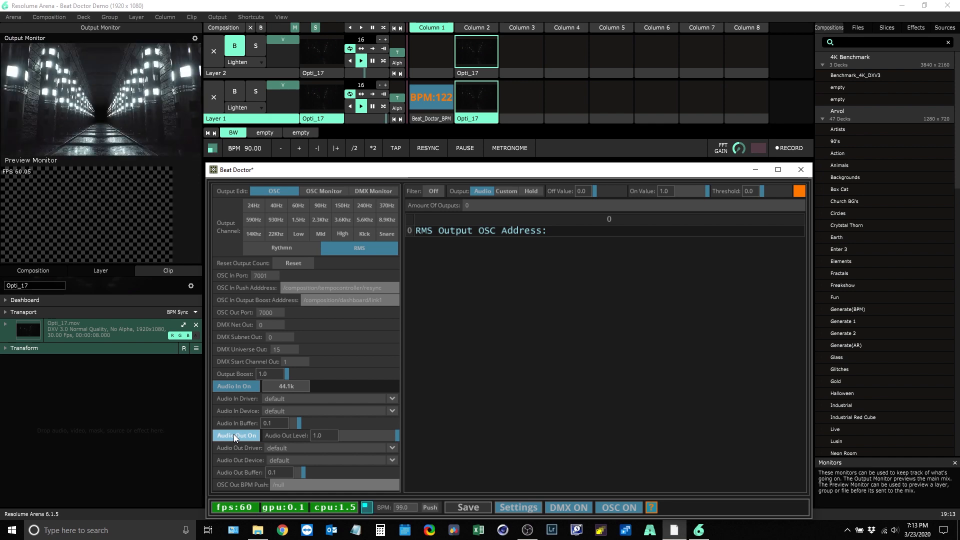
left_click(233, 434)
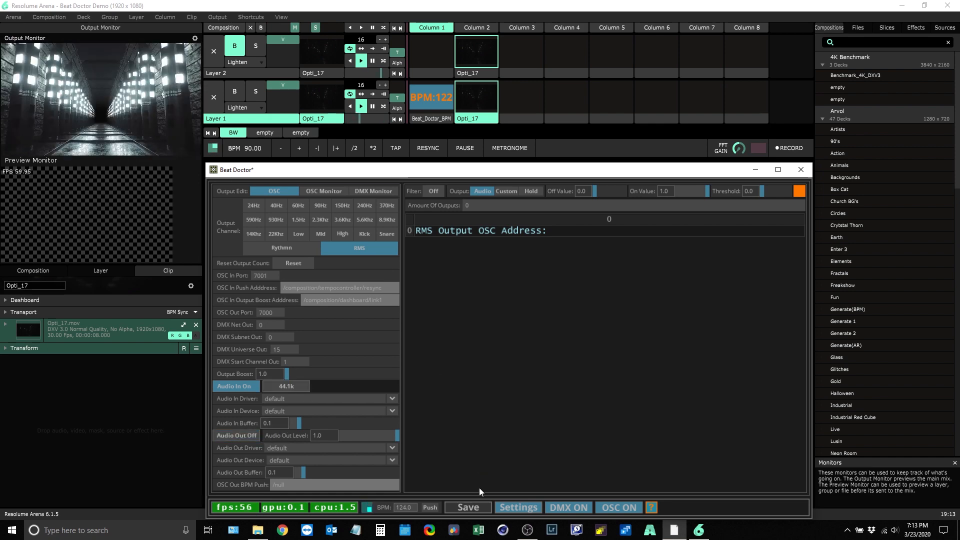
left_click(502, 503)
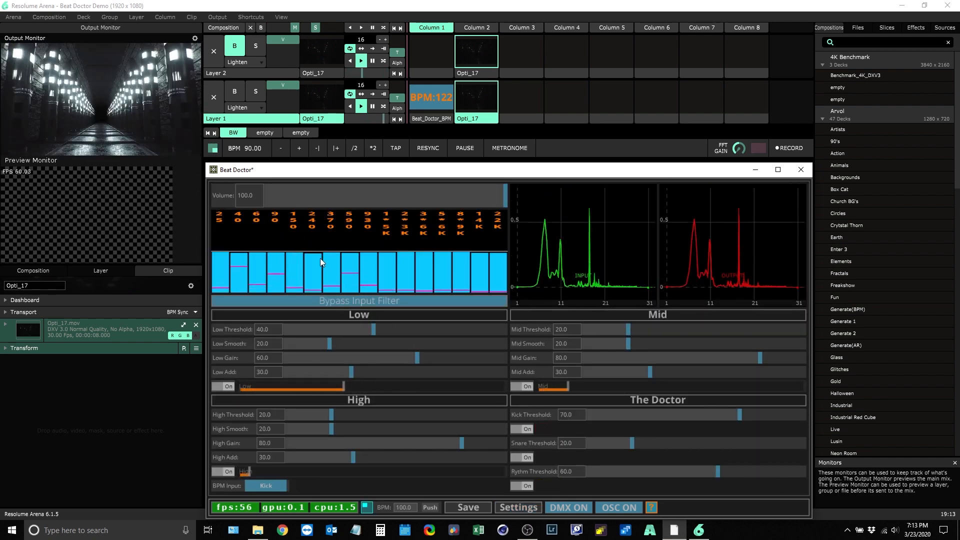
left_click(277, 252)
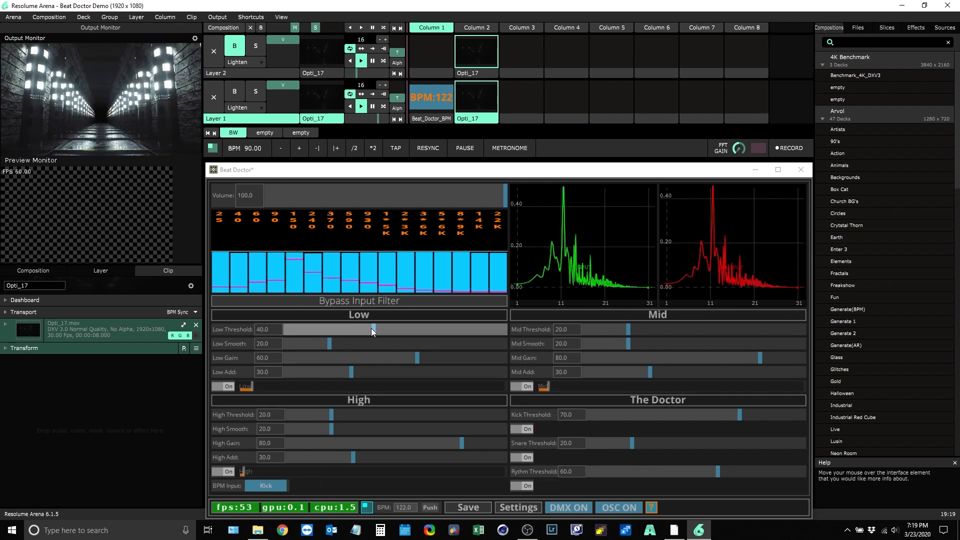
- Sweep the Low Threshold through about 10, 79, 24 and 53 to compare the low-band response
left_click_drag(372, 328, 307, 328)
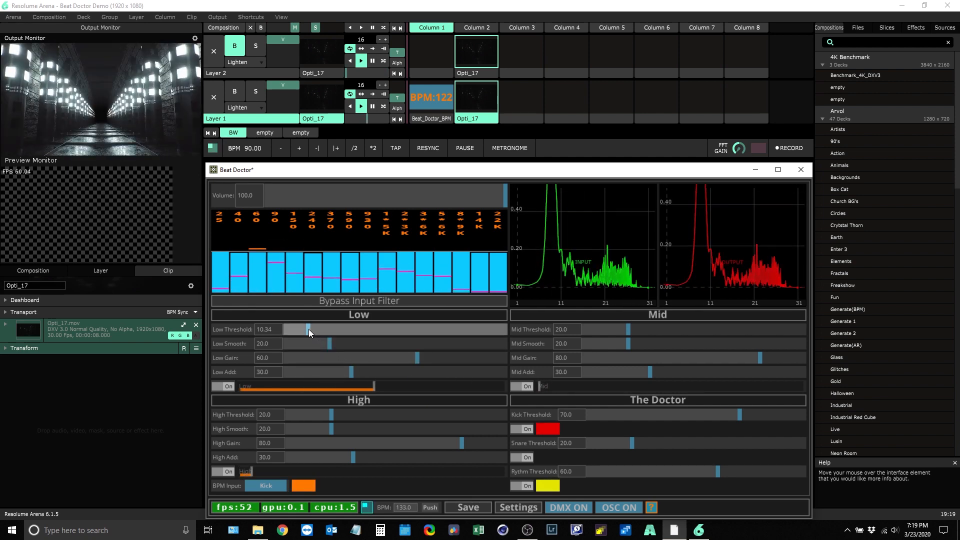
left_click_drag(309, 327, 460, 329)
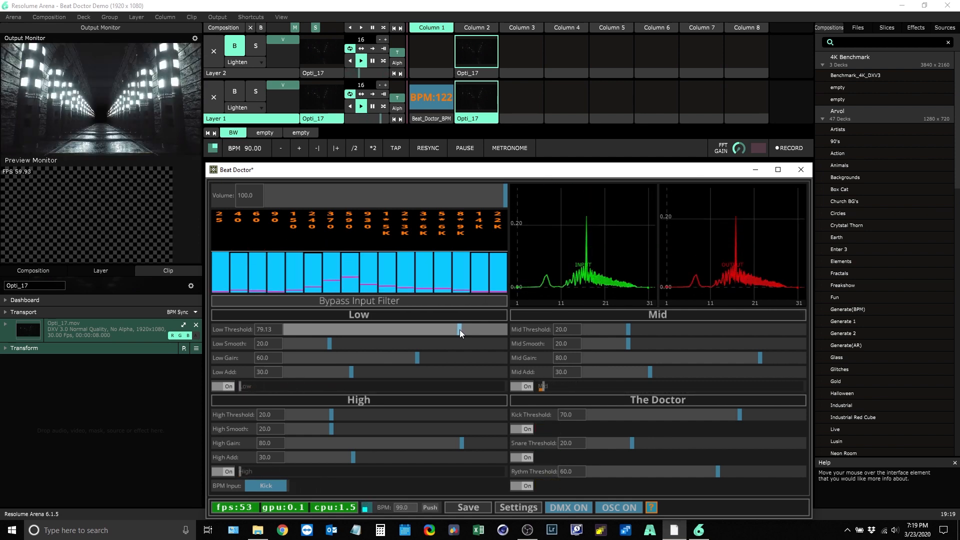
left_click_drag(461, 329, 338, 327)
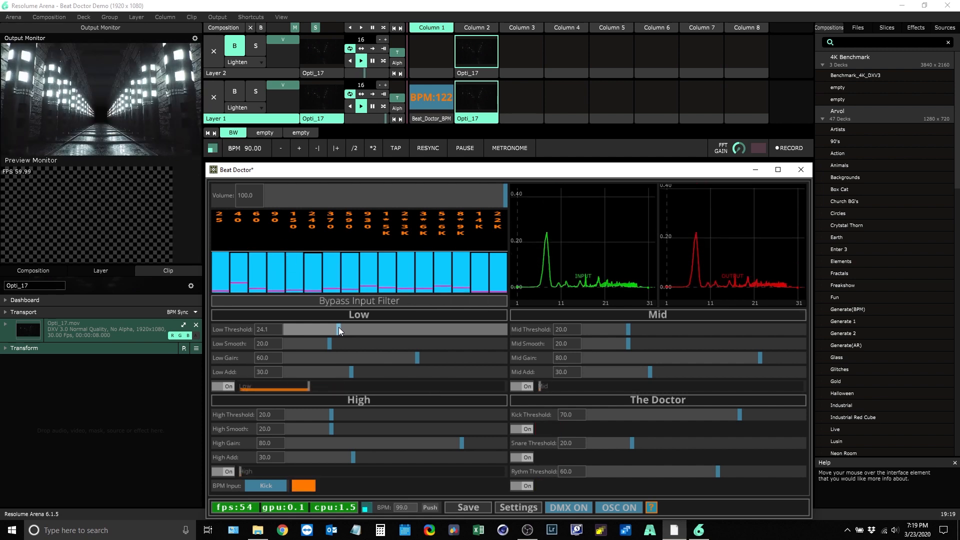
left_click_drag(338, 327, 401, 331)
- Set the Low Threshold to exactly 60
left_click(271, 332)
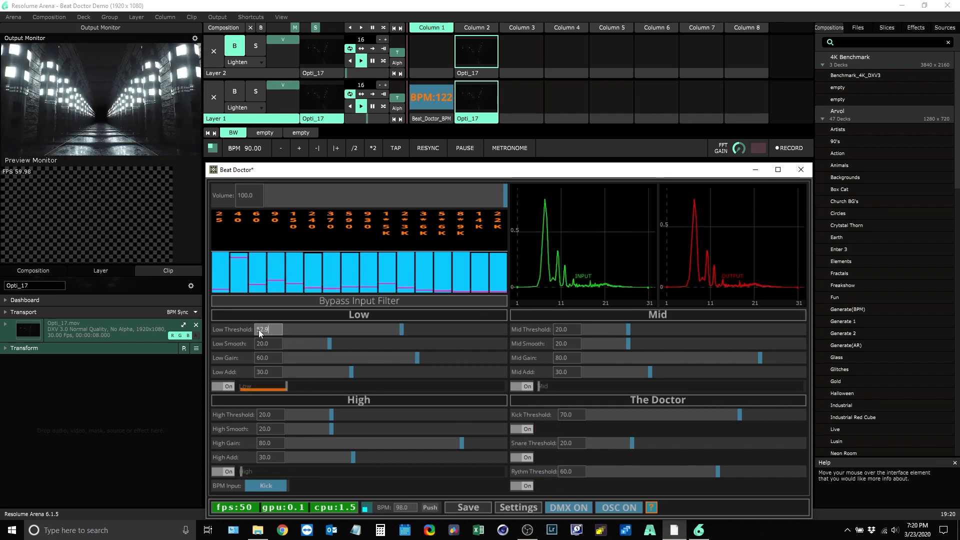
type("60")
key("Return")
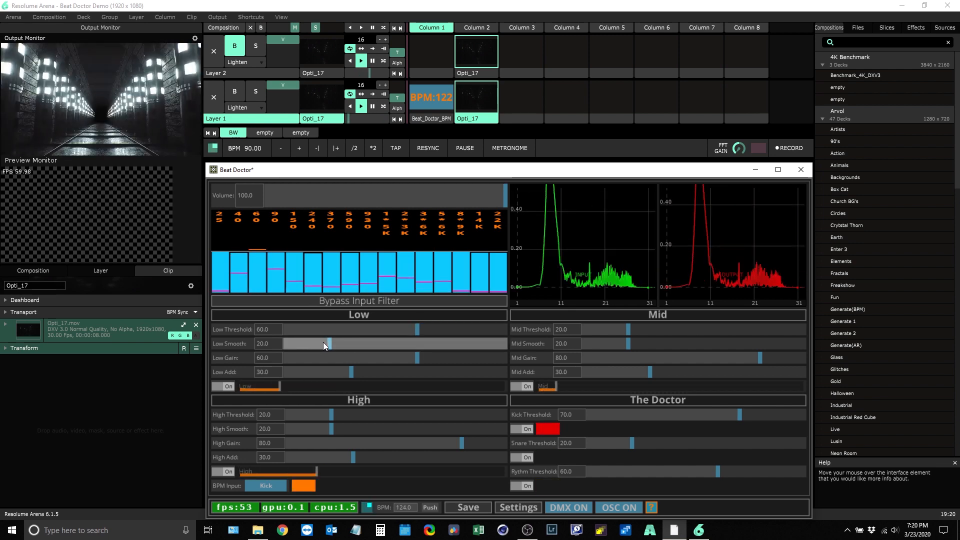
- Sweep the Low Smooth through about 1, 53, 0 and 28 to compare the response, and settle on about 40
left_click_drag(332, 344, 271, 340)
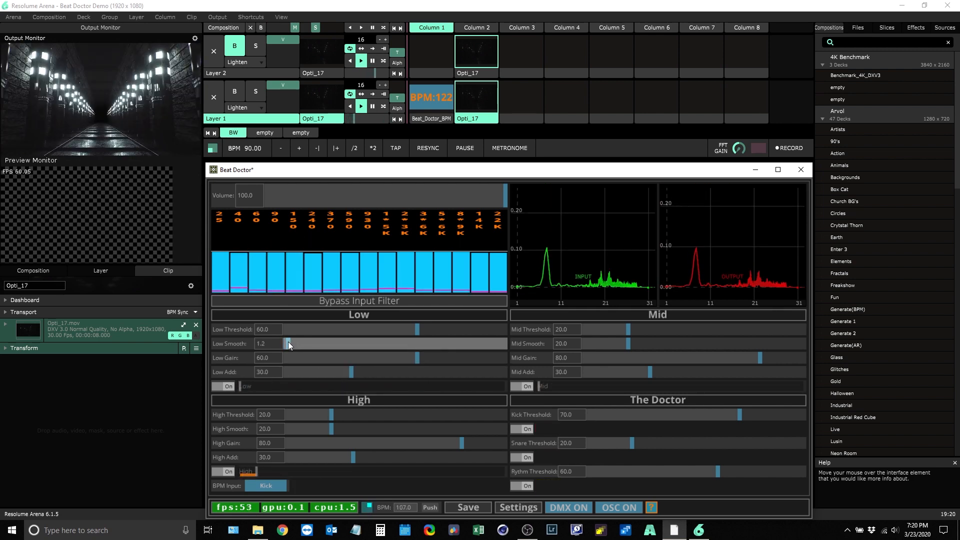
left_click_drag(289, 342, 403, 343)
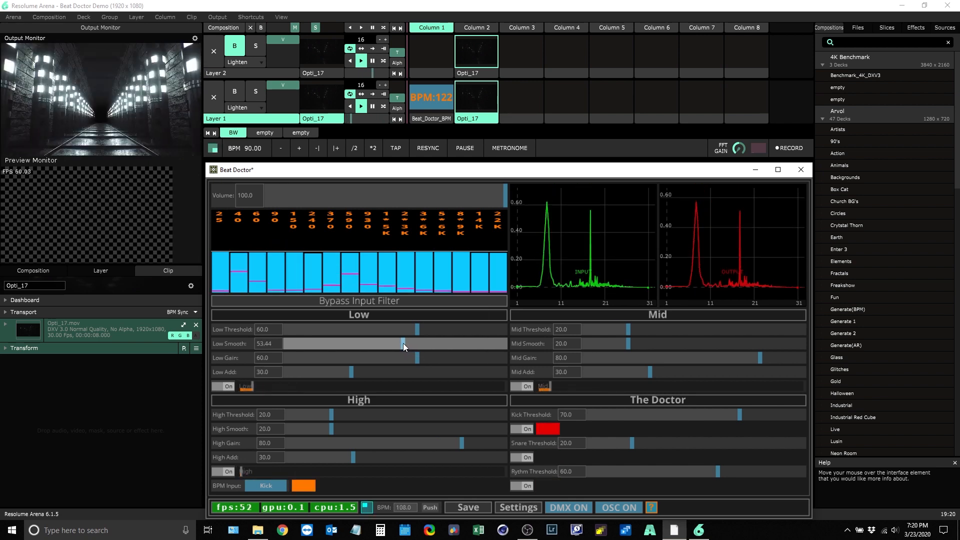
left_click_drag(403, 343, 270, 337)
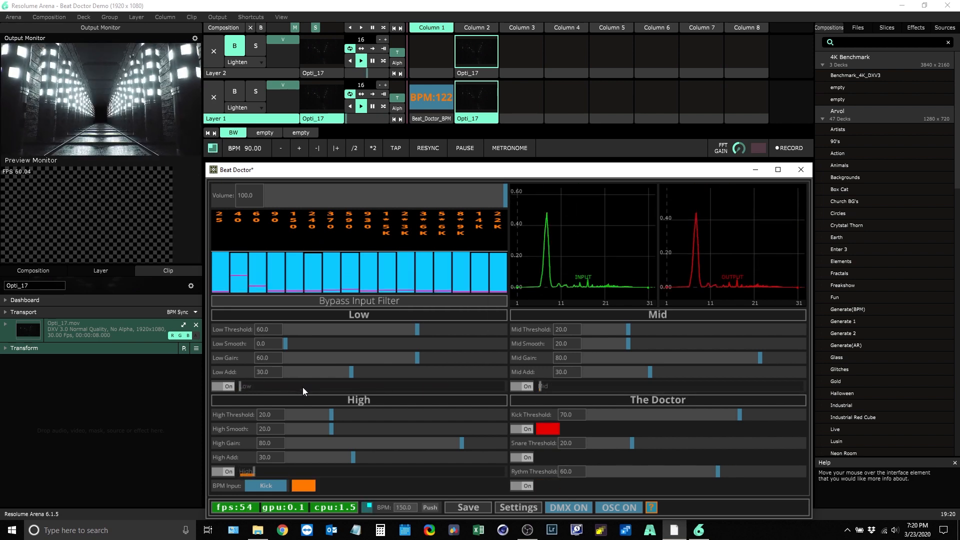
left_click_drag(290, 343, 347, 341)
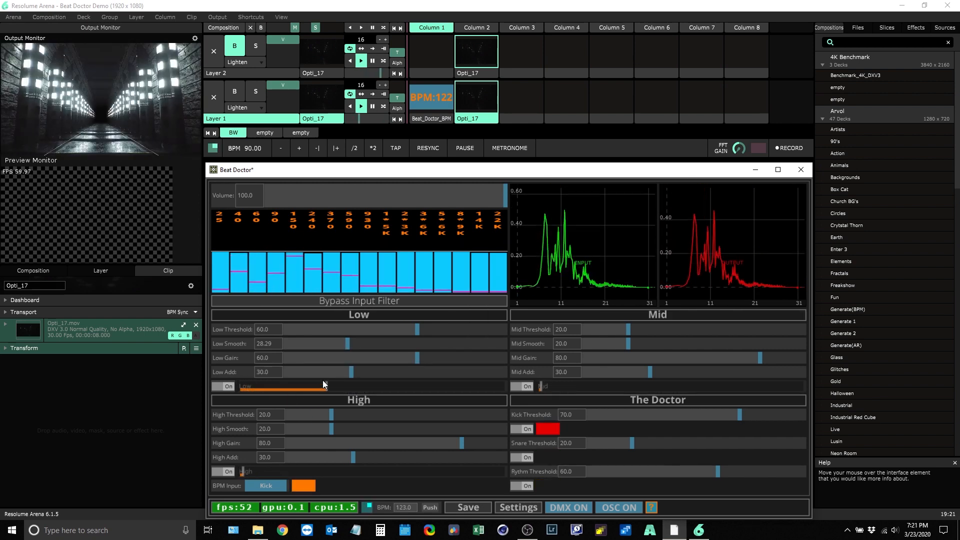
left_click_drag(347, 347, 373, 344)
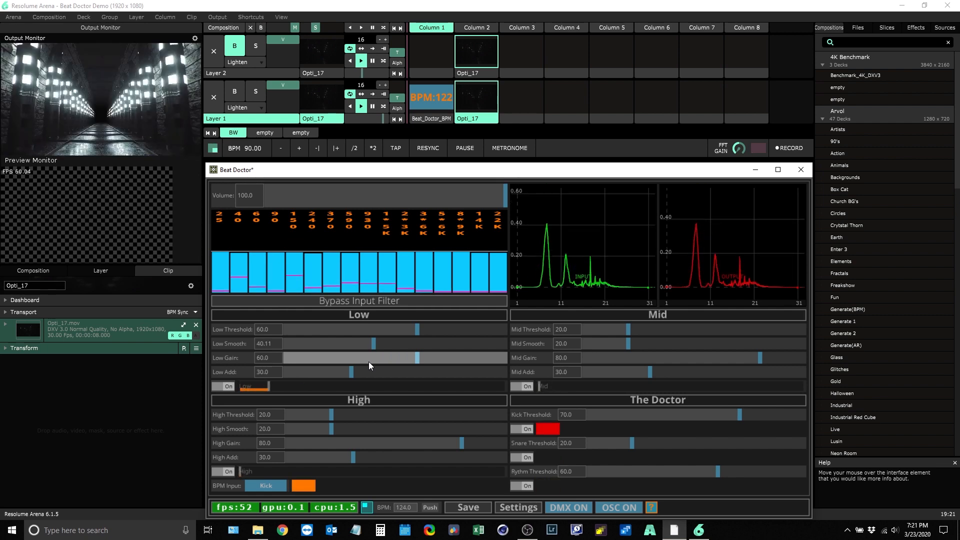
- Try the Low Gain at about 12, 13, 15 and 85 to compare the low output, and settle on about 53
left_click_drag(236, 361, 367, 359)
mouse_move(298, 354)
left_mouse_down()
mouse_move(277, 352)
mouse_move(310, 360)
left_mouse_up()
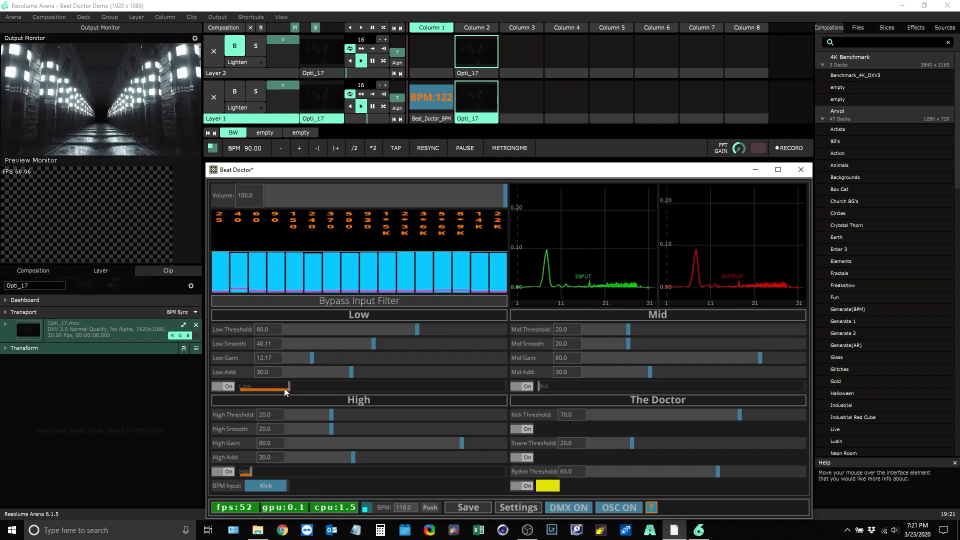
left_click(315, 357)
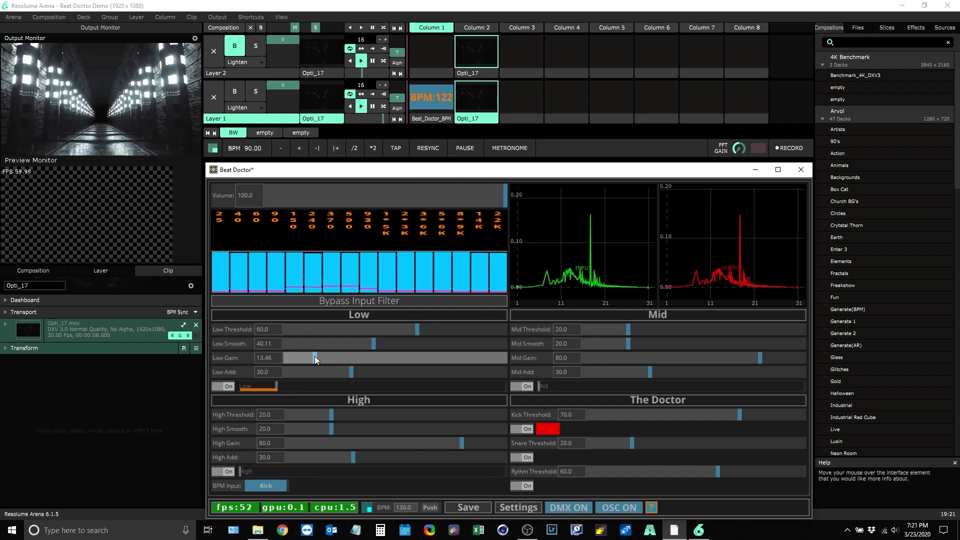
mouse_move(314, 357)
left_mouse_down()
mouse_move(450, 360)
mouse_move(317, 357)
left_mouse_up()
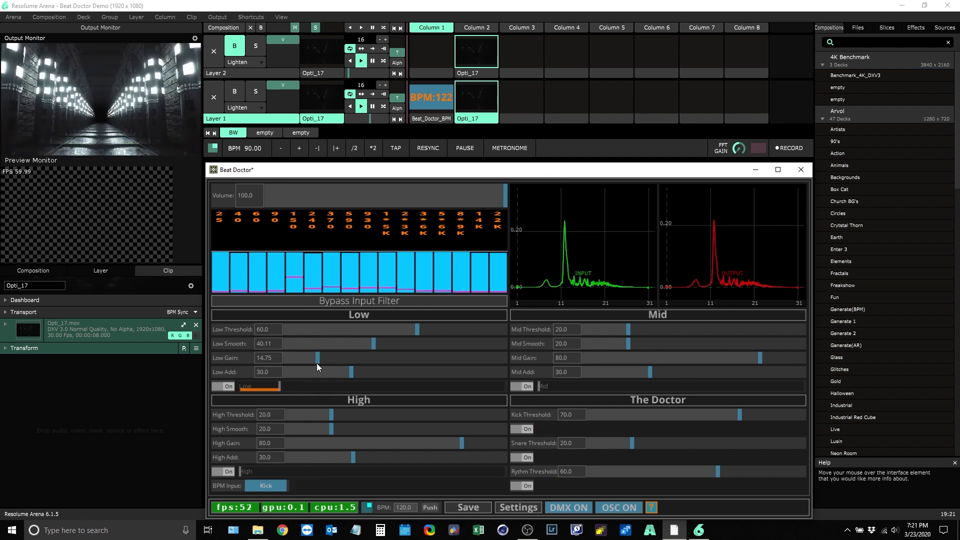
left_click_drag(319, 358, 473, 363)
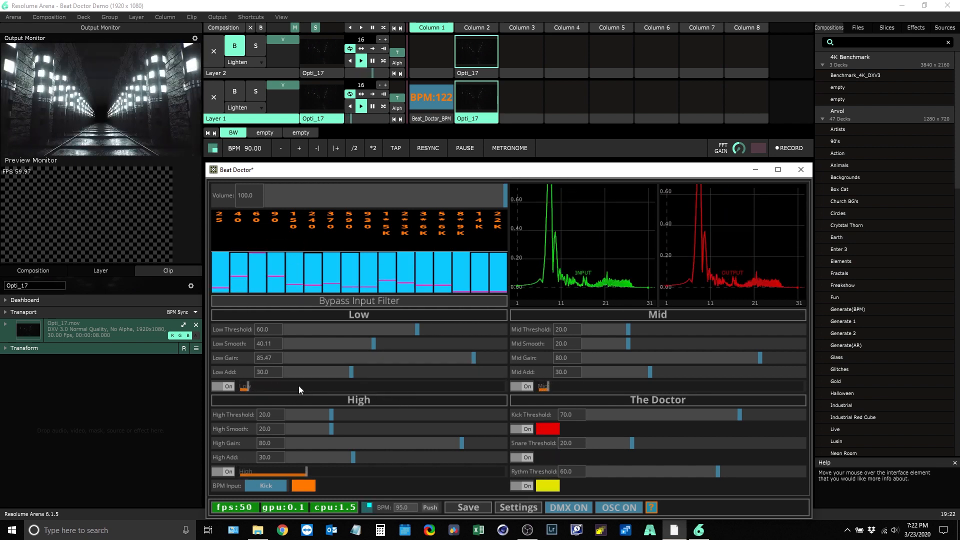
left_click_drag(471, 356, 403, 352)
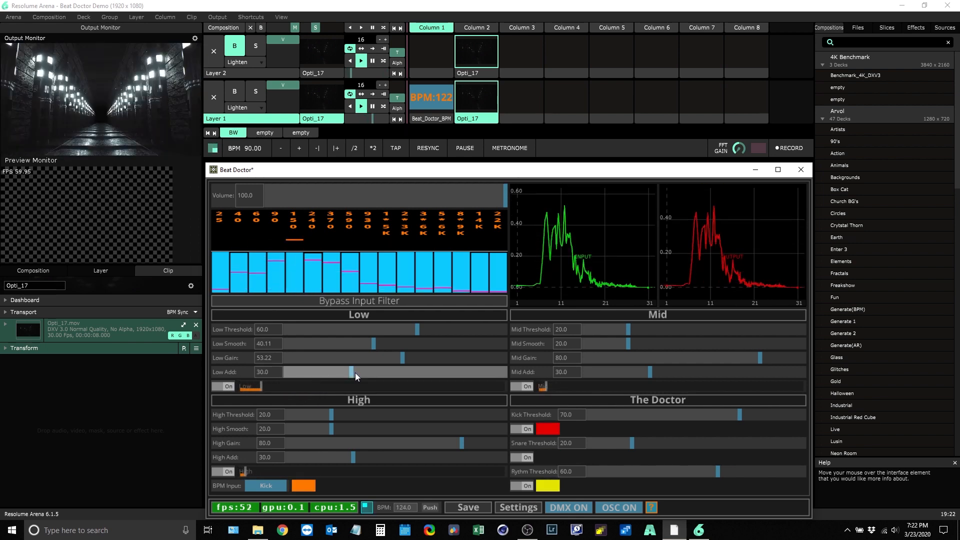
- Sweep the Low Add through about 81, 13 and 84, settle on about 28, and toggle the low output off and back on
left_click_drag(356, 373, 475, 370)
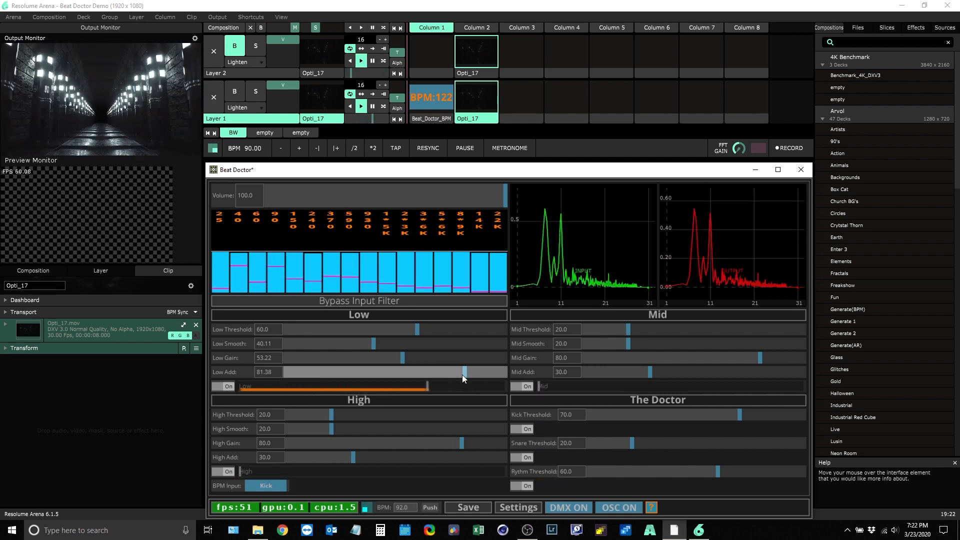
left_click_drag(462, 374, 313, 367)
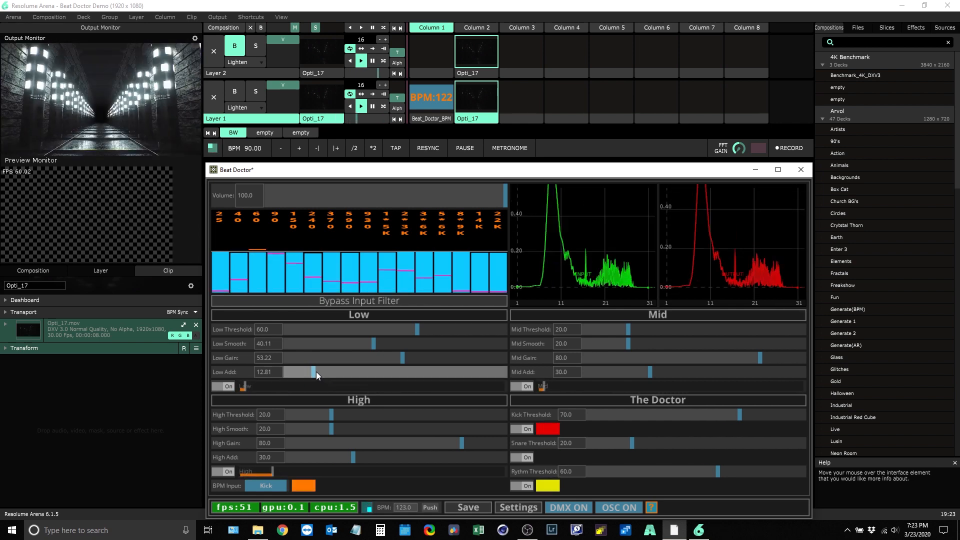
left_click_drag(313, 370, 471, 372)
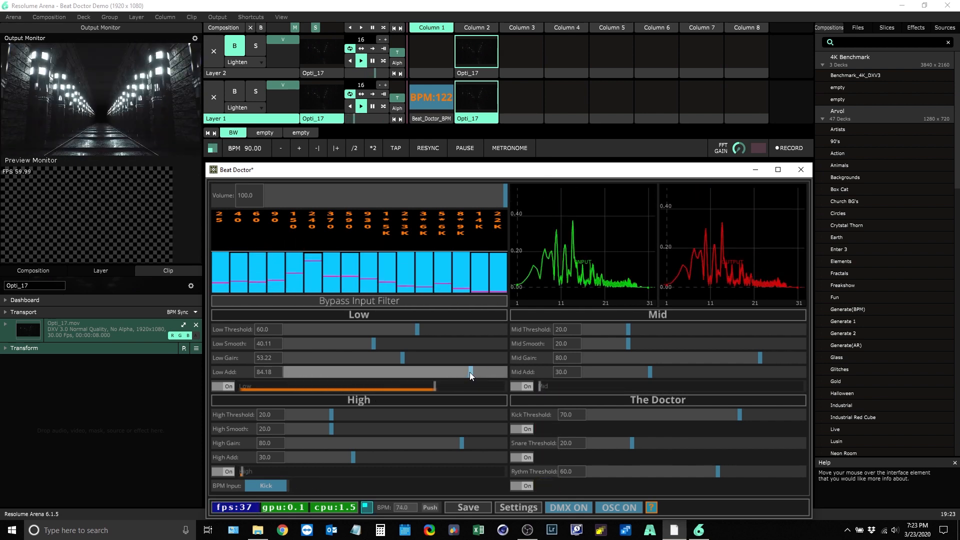
left_click_drag(471, 372, 347, 369)
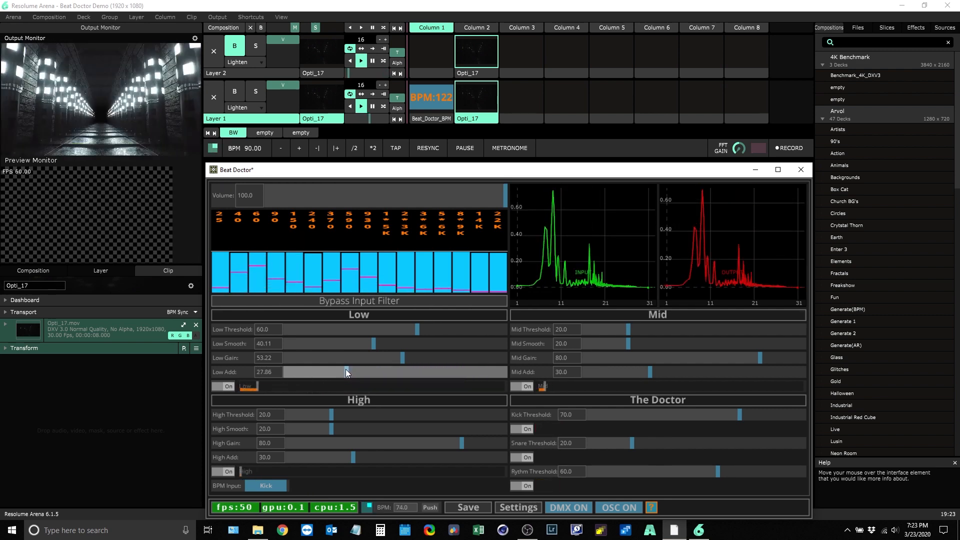
left_click(223, 386)
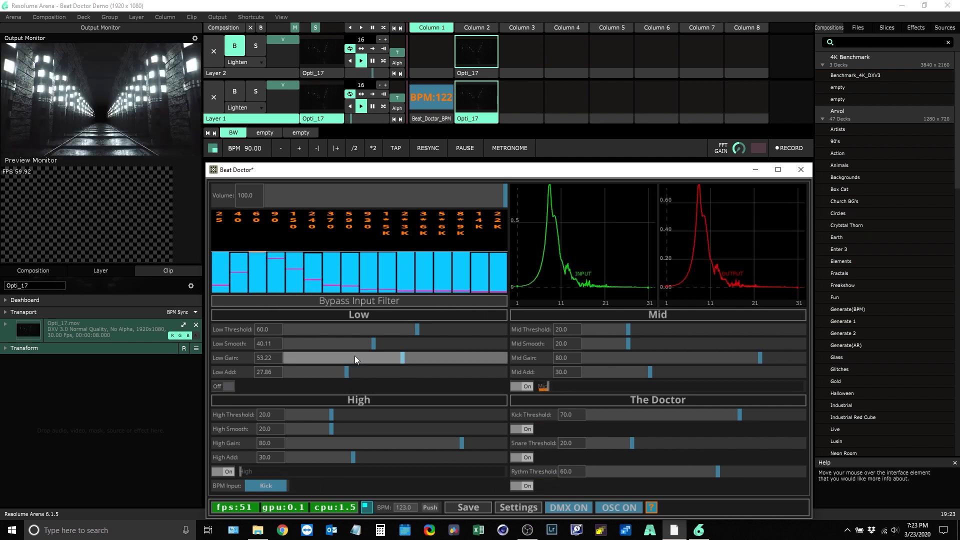
left_click(227, 389)
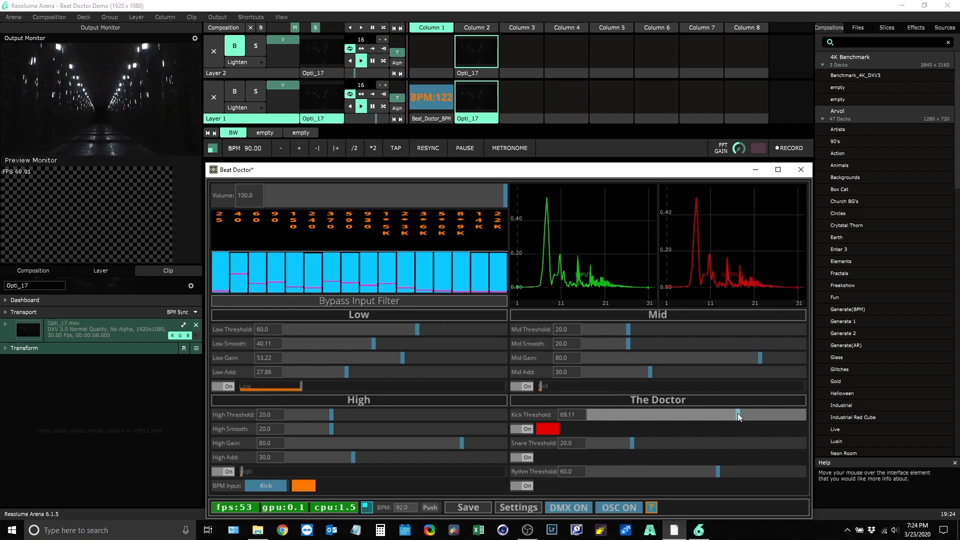
- Sweep the Kick Threshold through about 94, 10, 45 and 60 to compare the kick triggering
left_click_drag(737, 414, 791, 419)
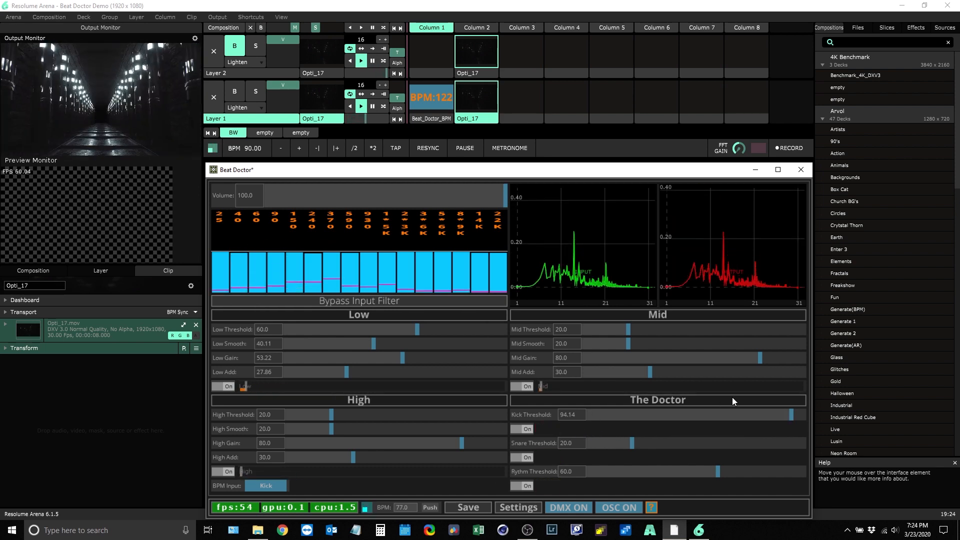
left_click_drag(780, 419, 609, 415)
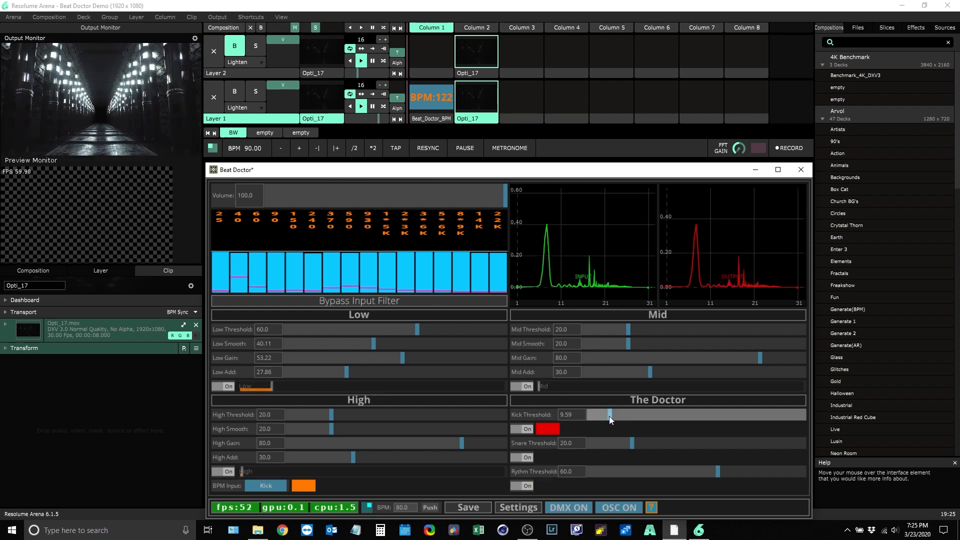
left_click_drag(609, 416, 685, 419)
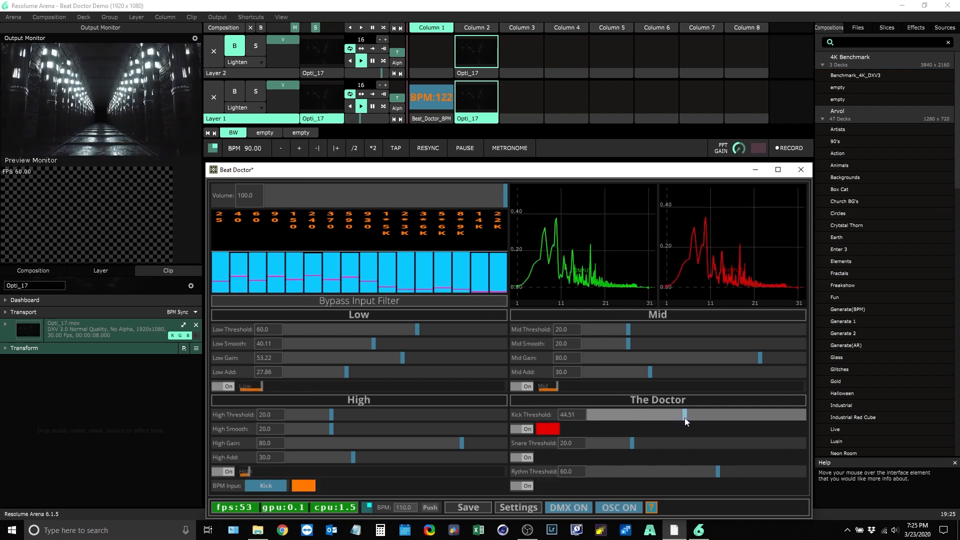
left_click_drag(685, 418, 718, 421)
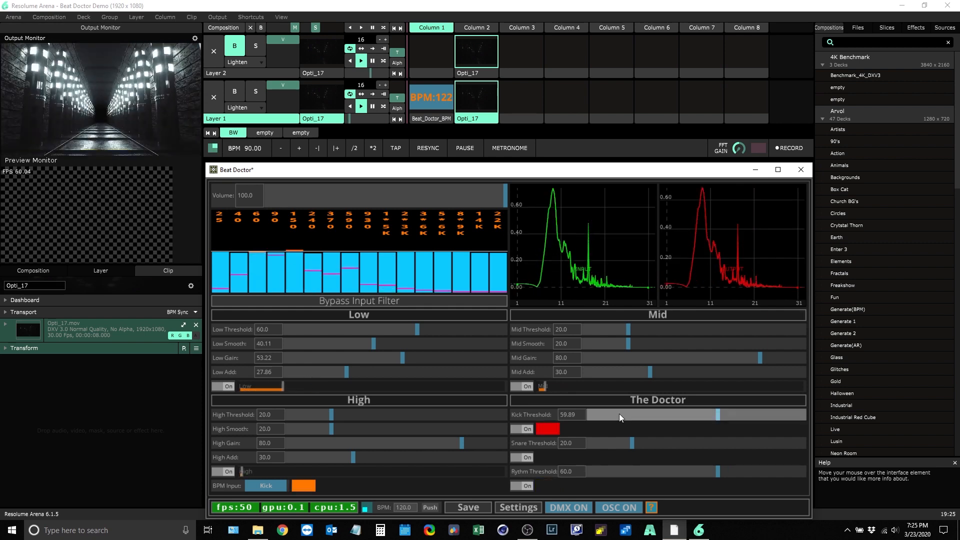
- Set the Kick Threshold to exactly 70
left_click(581, 415)
type("70")
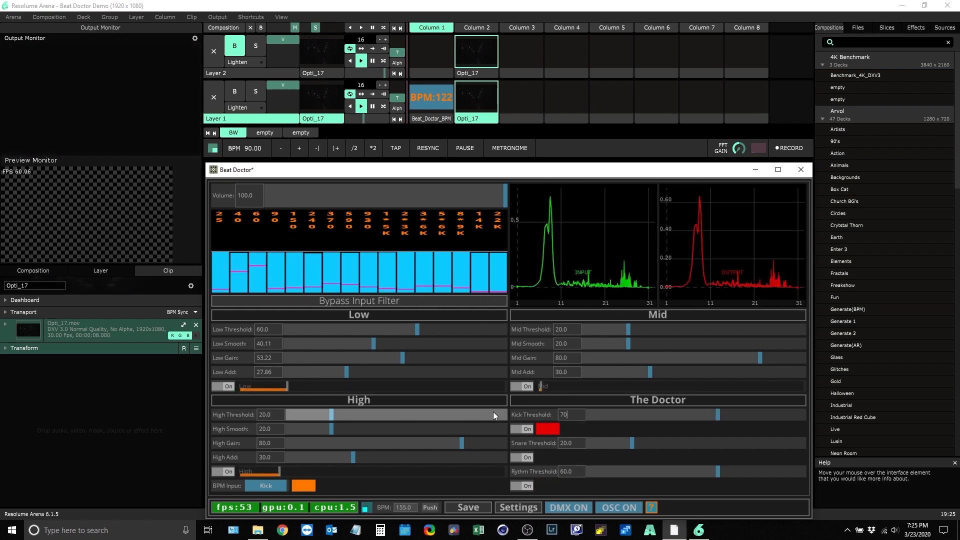
key("Return")
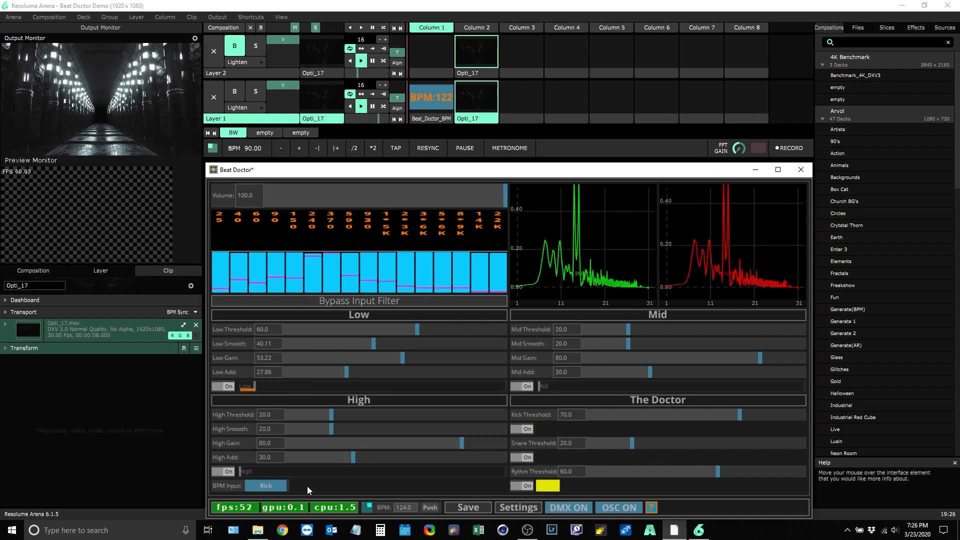
- Switch the BPM input to Snare and back to Kick
left_click(276, 485)
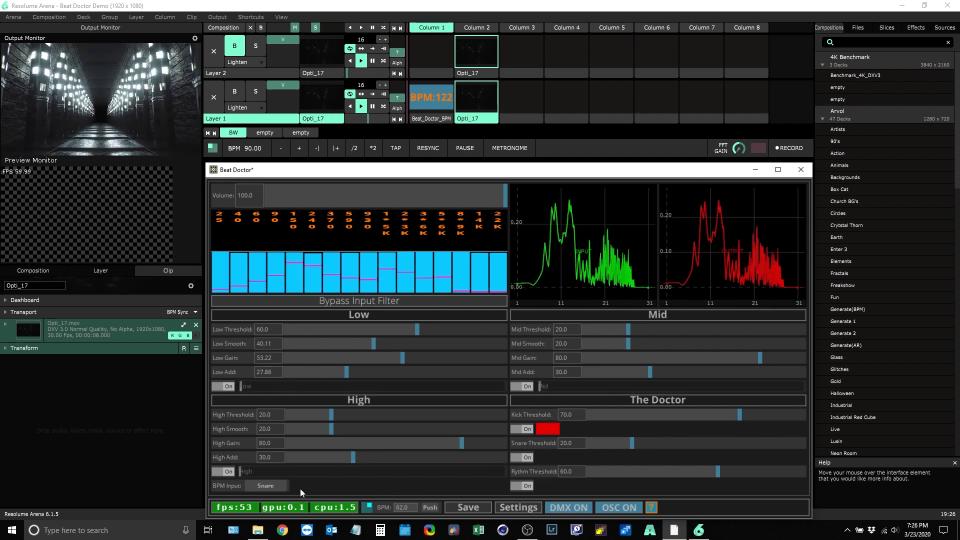
left_click(265, 486)
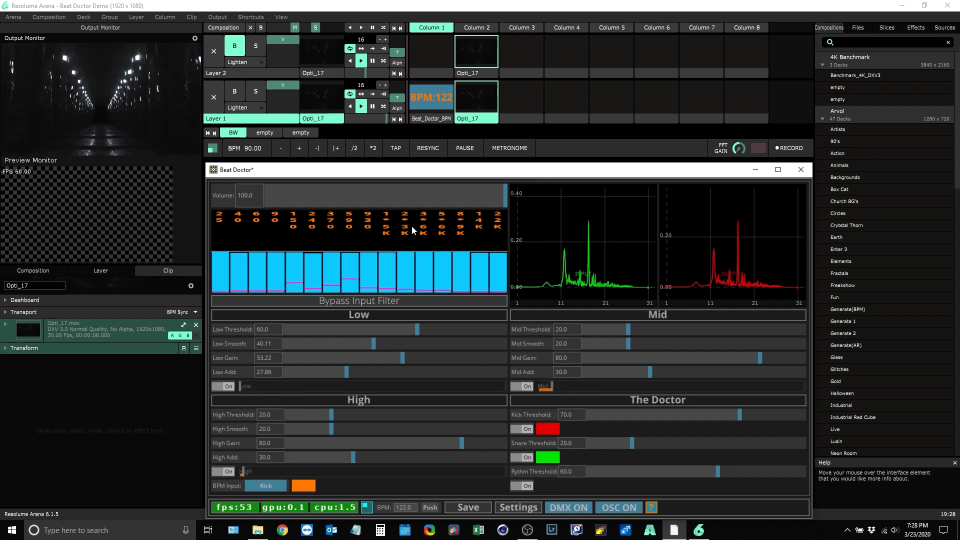
- Check the OSC addresses in Beat Doctor's settings, return to the main view, and resync Resolume Arena's BPM clock twice
left_click(526, 507)
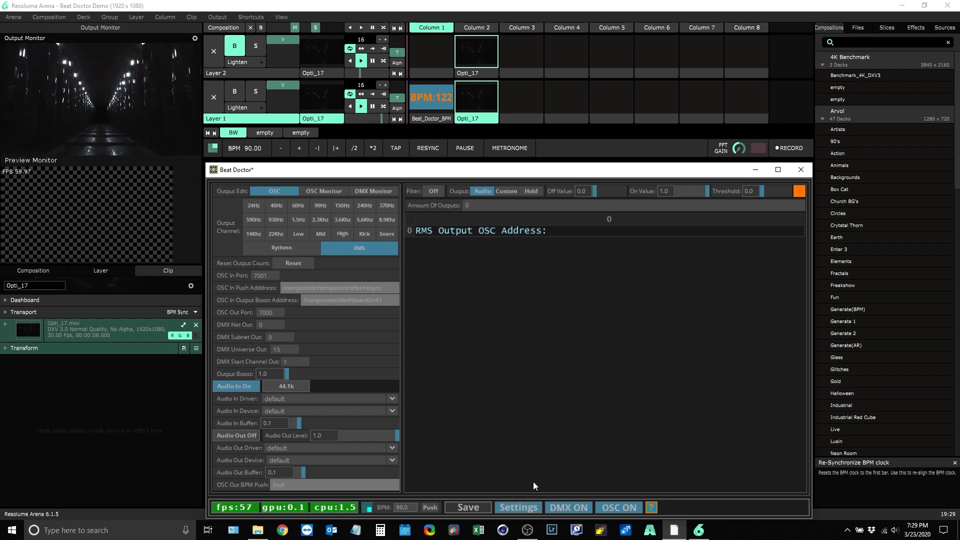
left_click(511, 508)
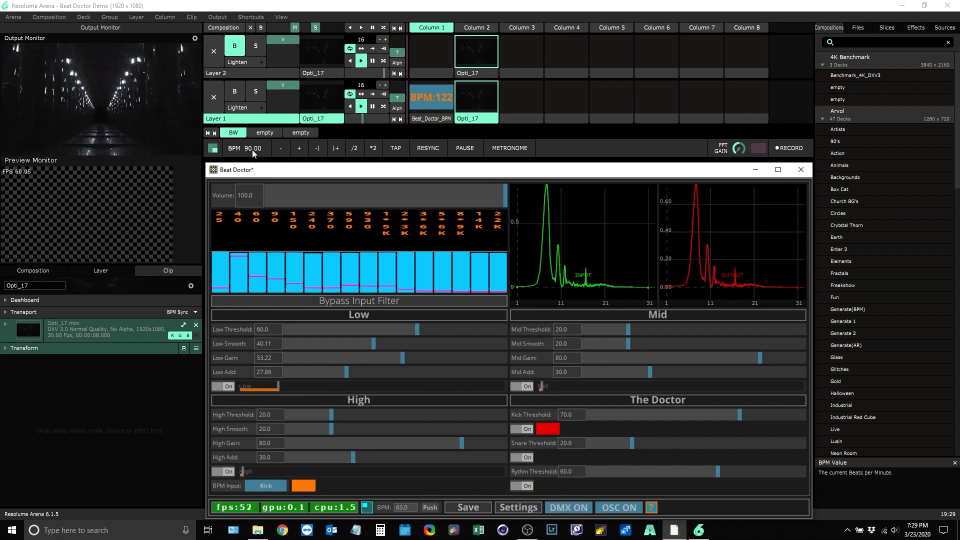
left_click(422, 146)
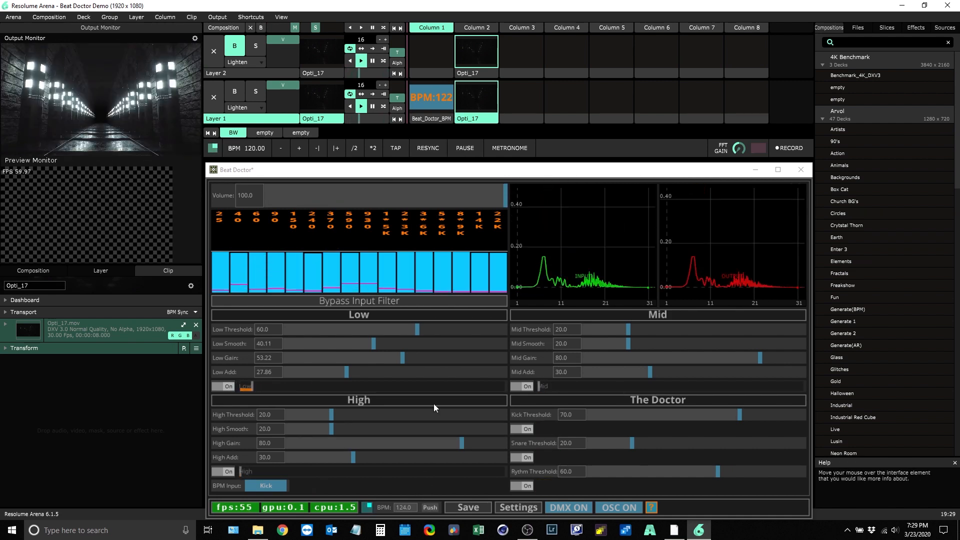
left_click(431, 148)
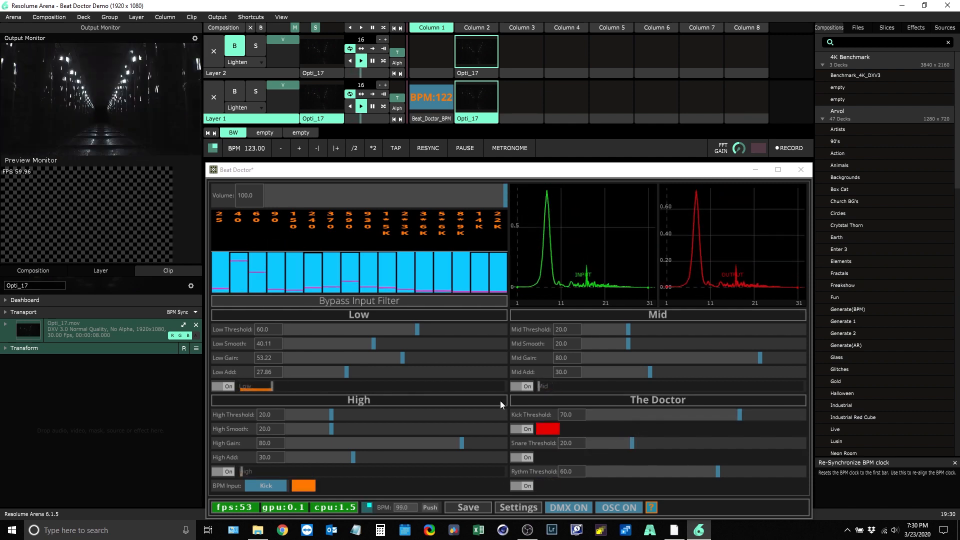
- List Resolume's available sources and show the Beat_Doctor_BPM clip from Layer 1 in the preview monitor
left_click(945, 28)
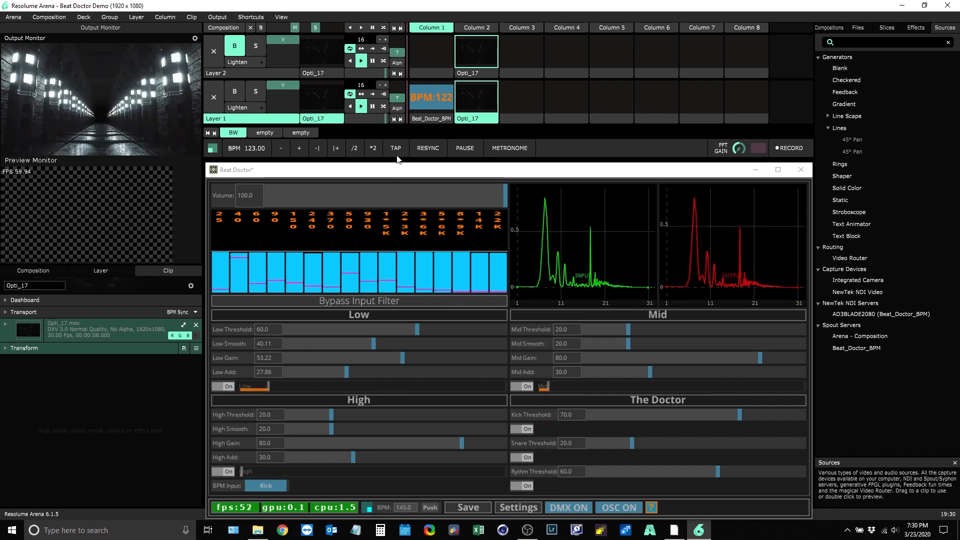
left_click(427, 116)
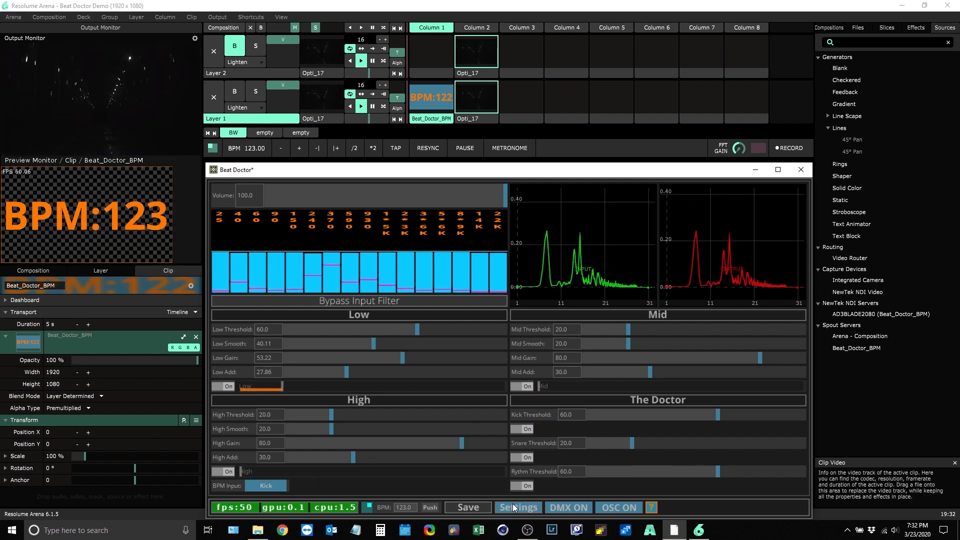
- Turn the audio output on in Beat Doctor's settings and return to the main view
left_click(518, 507)
left_click(253, 434)
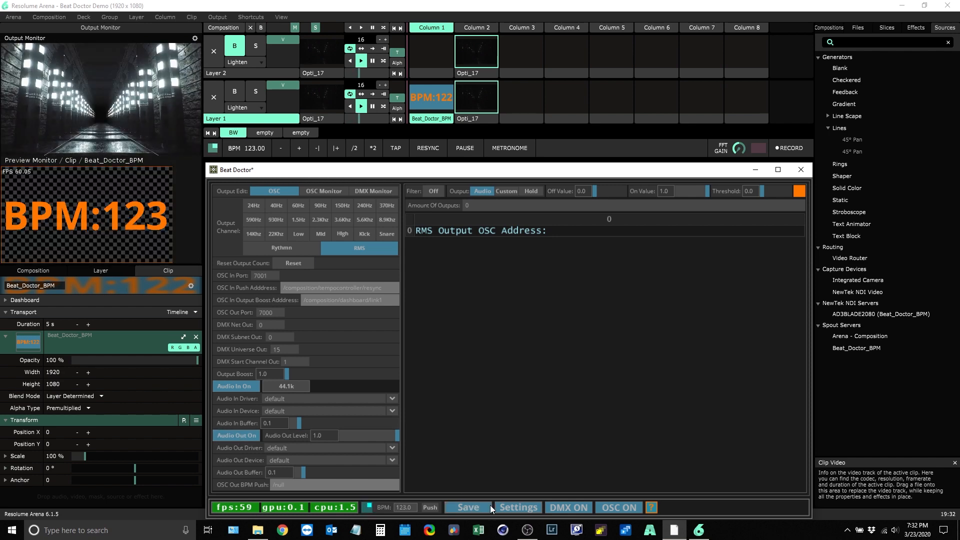
left_click(525, 507)
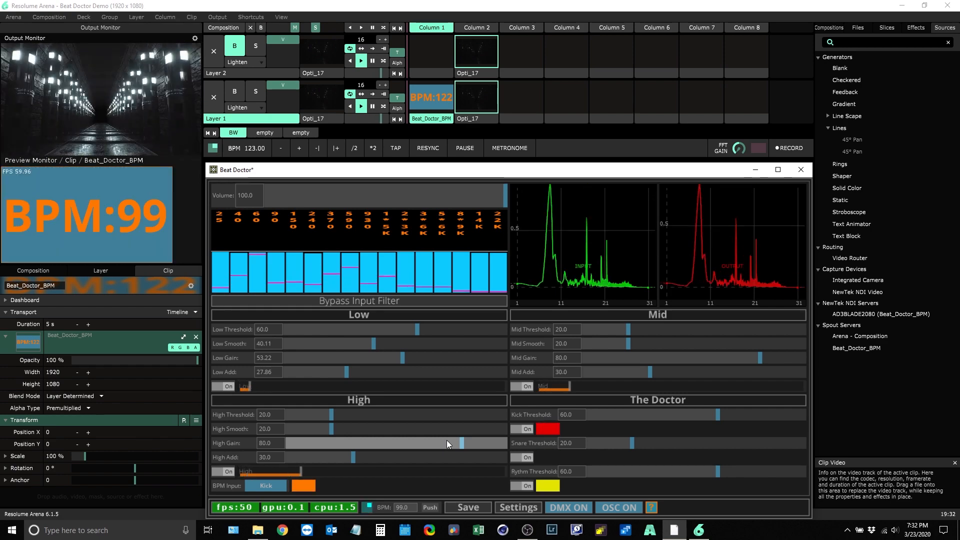
- Set Resolume Arena's composition BPM to 90
double_click(254, 149)
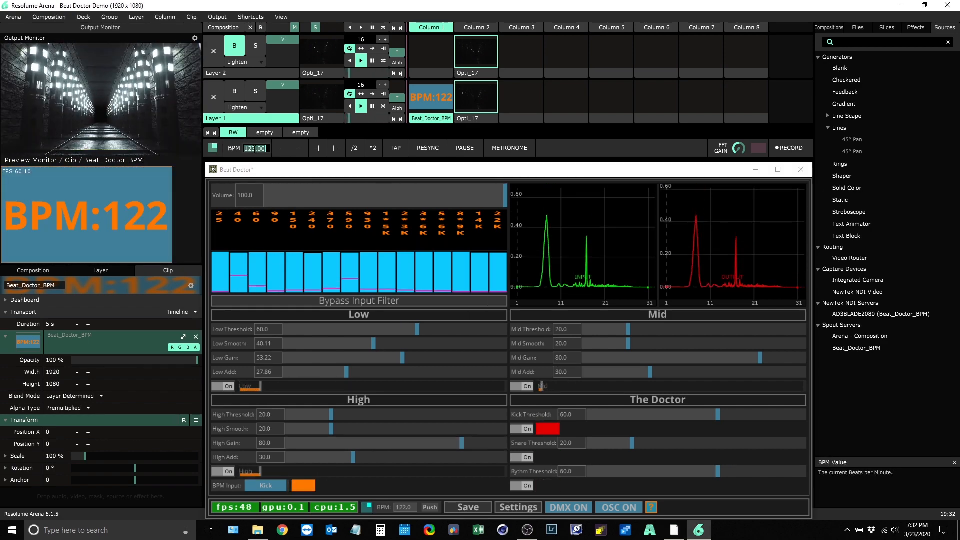
type("90")
key("Return")
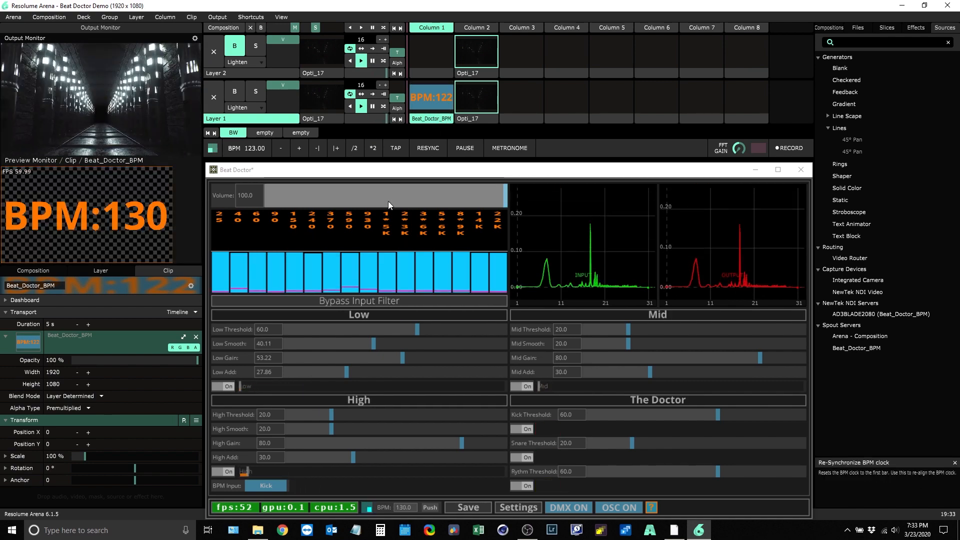
- Turn off the bypass on Layer 2
left_click(241, 47)
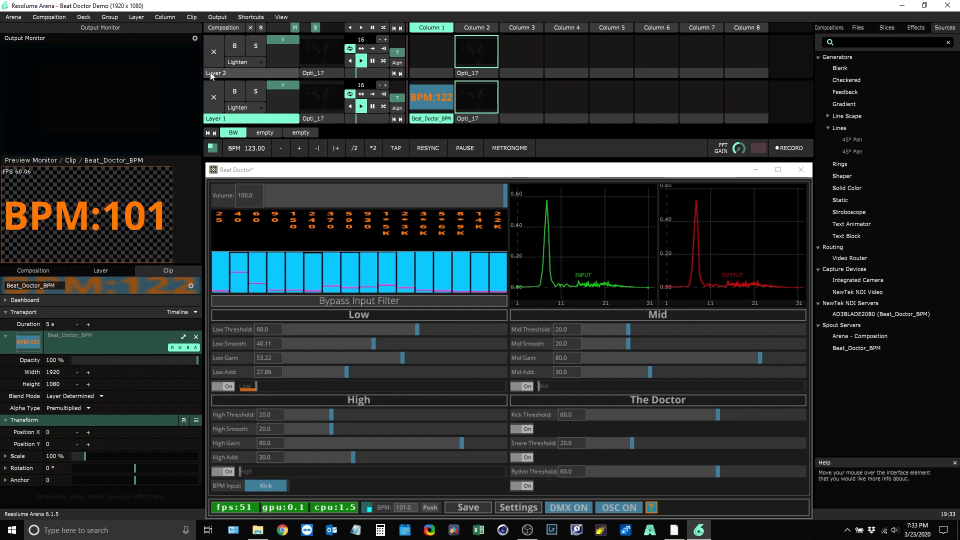
- Bypass Layer 2 in Resolume, and turn the audio output off in Beat Doctor's settings before returning to its main view
left_click(242, 48)
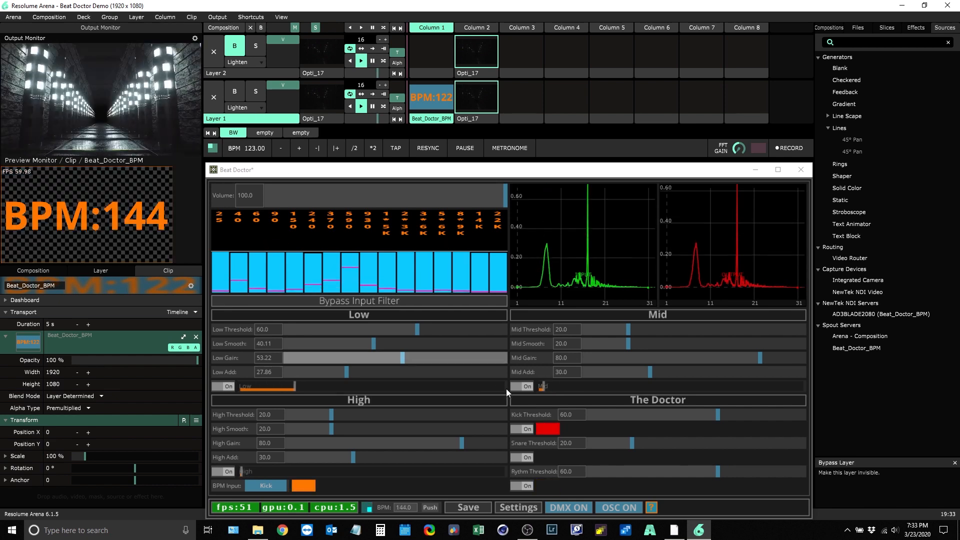
left_click(519, 506)
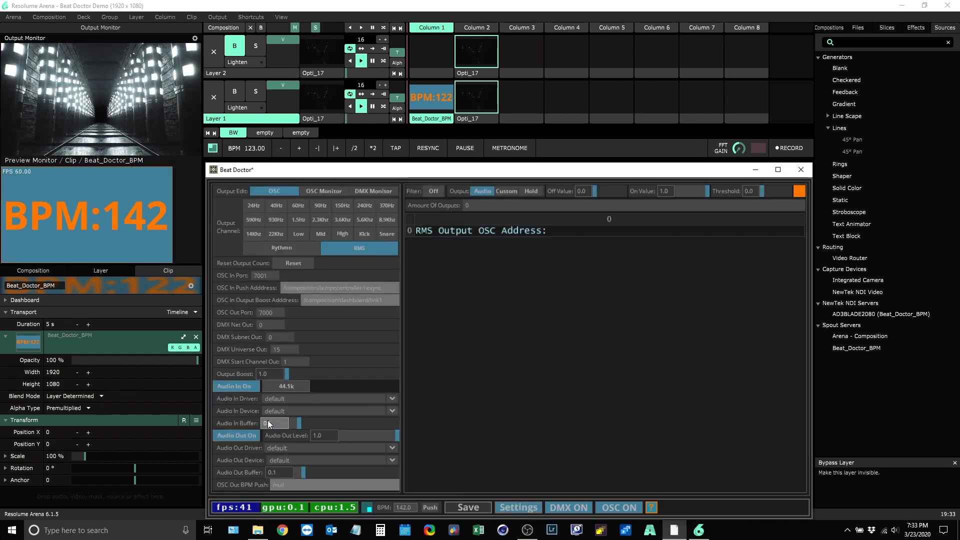
left_click(242, 435)
left_click(513, 506)
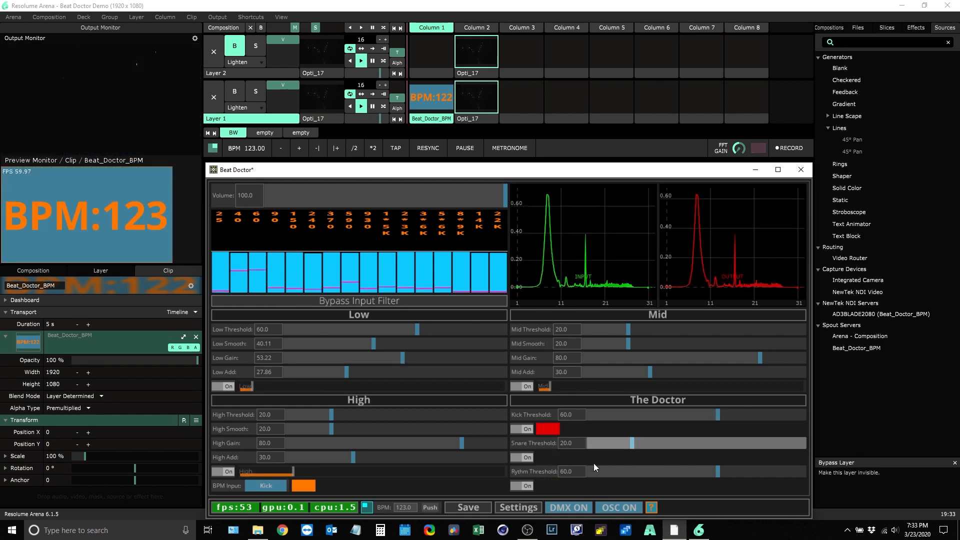
- Open Beat Doctor's settings and look through the OSC output addresses of the frequency channels from 24Hz to 240Hz
left_click(527, 508)
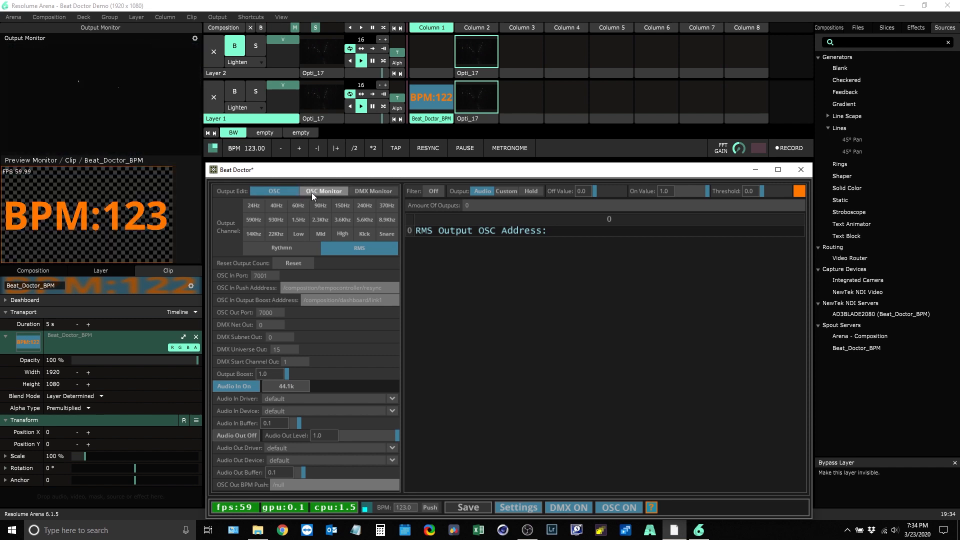
left_click(248, 210)
left_click(273, 206)
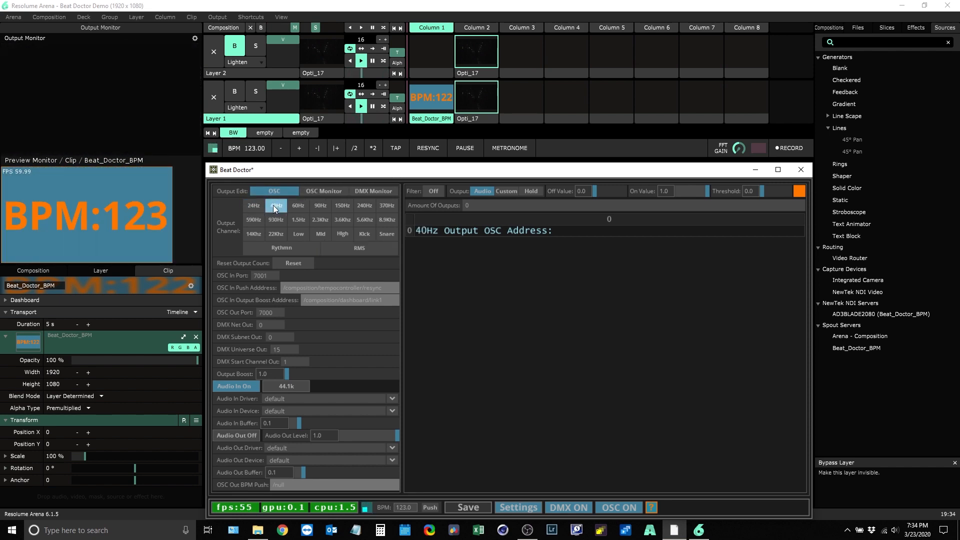
left_click(300, 207)
left_click(321, 207)
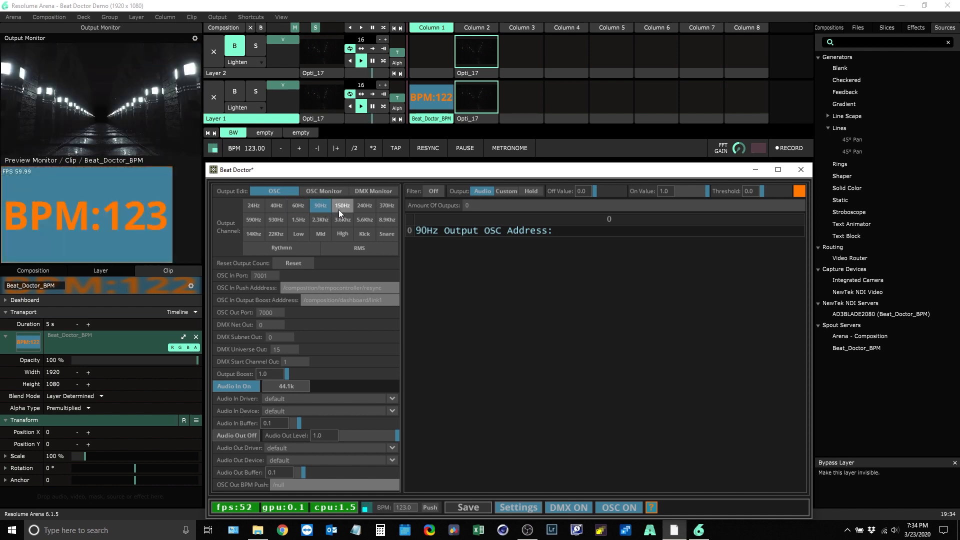
left_click(338, 209)
left_click(362, 207)
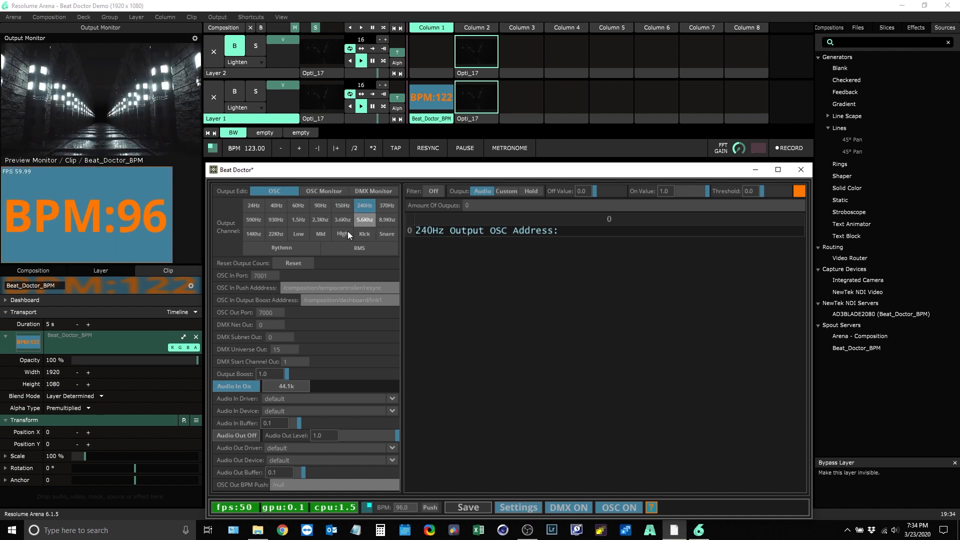
- Look through the OSC output addresses of the Low, Mid, High, Snare, Rythmo and RMS channels, ending on High
left_click(299, 234)
left_click(319, 234)
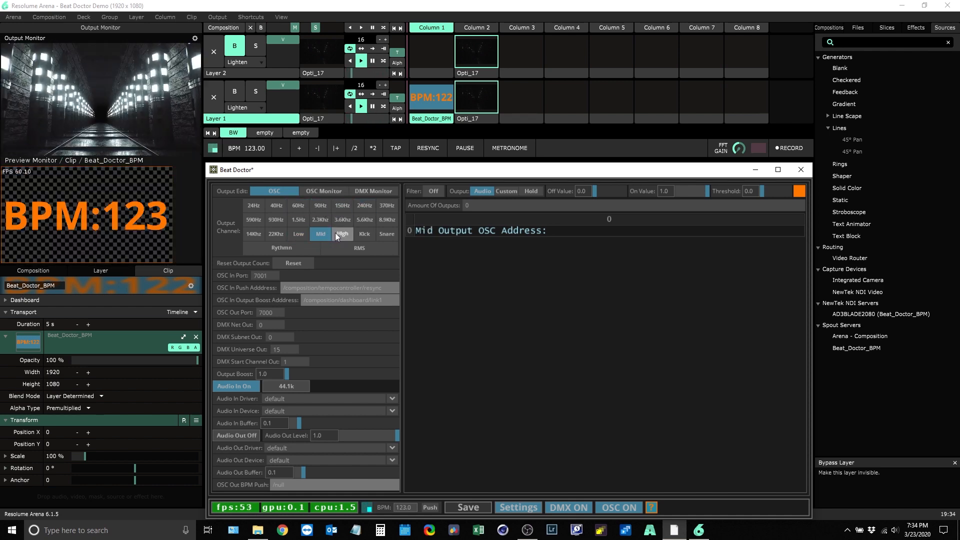
left_click(336, 233)
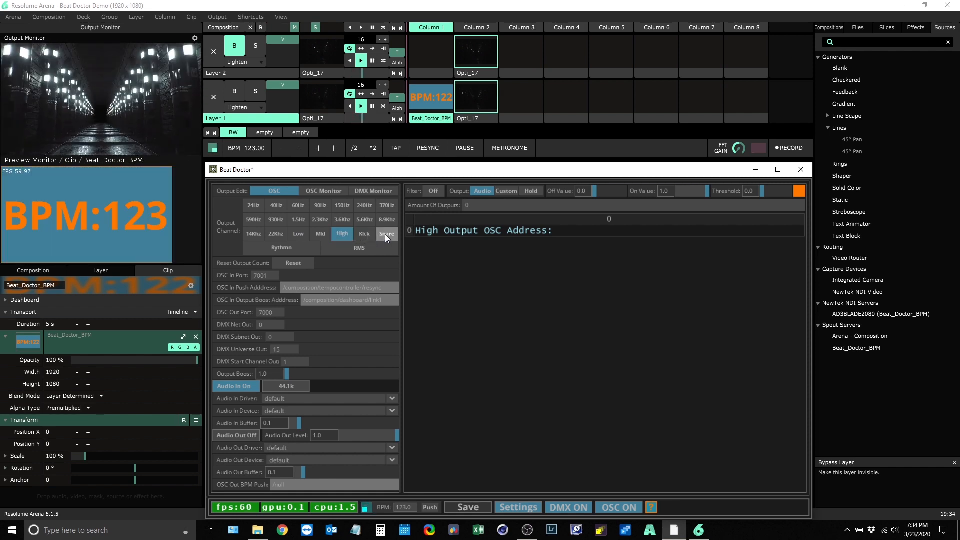
left_click(385, 234)
left_click(304, 246)
left_click(342, 250)
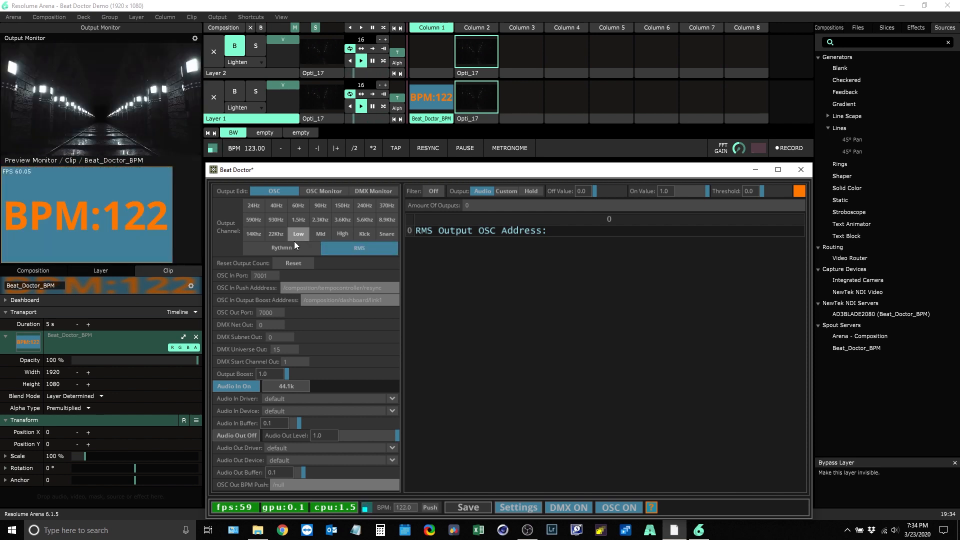
left_click(343, 235)
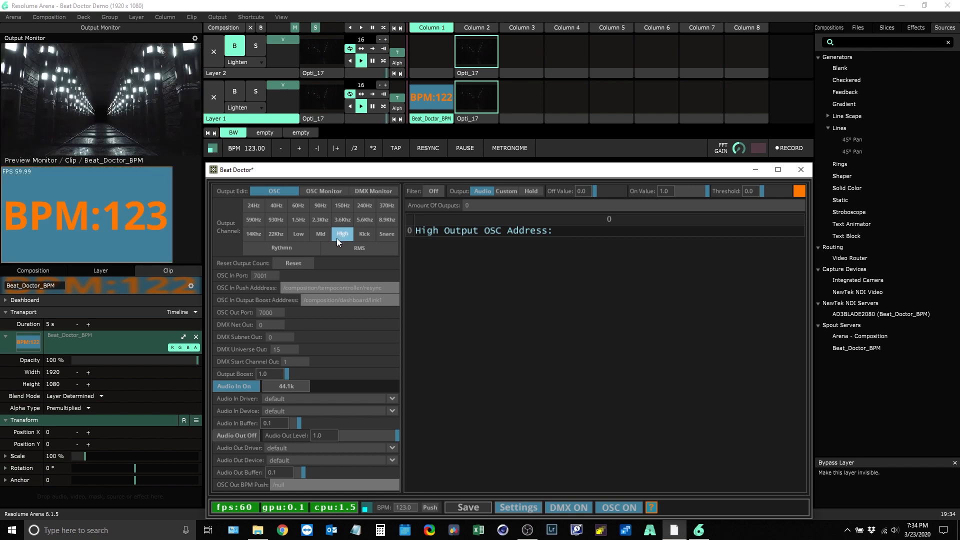
- Set the White Tone's green value to 0 in the spxlTriTonePro effect of Layer 2's Opti_17 clip in Resolume
left_click(473, 62)
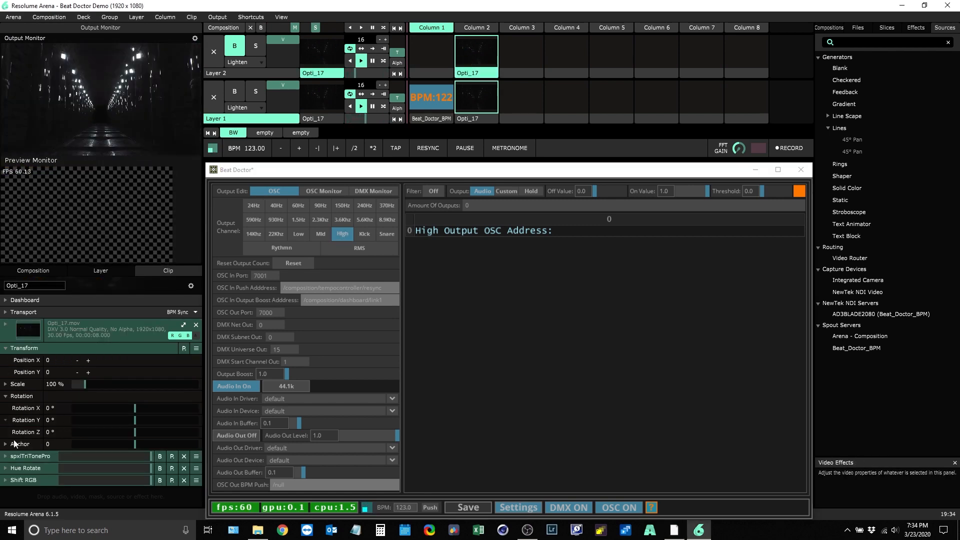
left_click(46, 456)
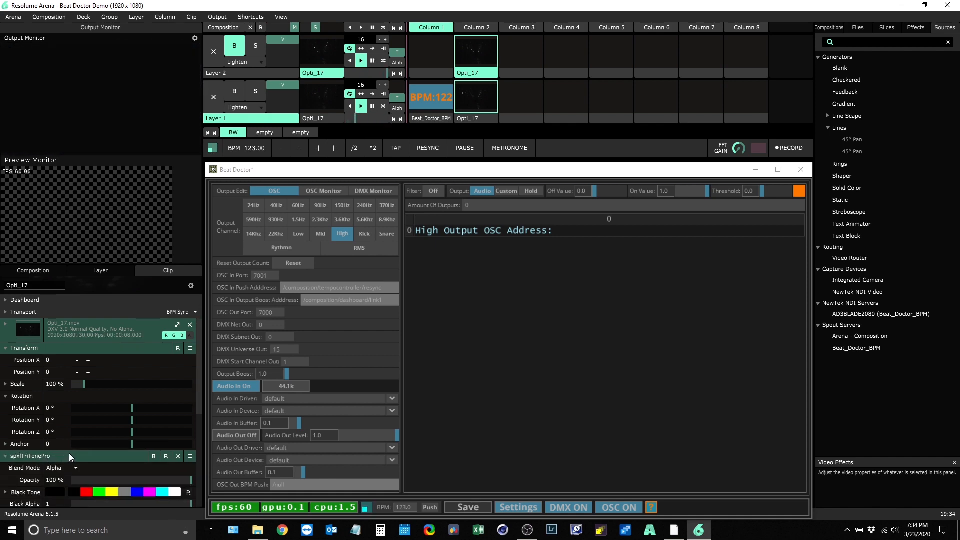
scroll(69, 453, "down", 3)
scroll(69, 453, "down", 9)
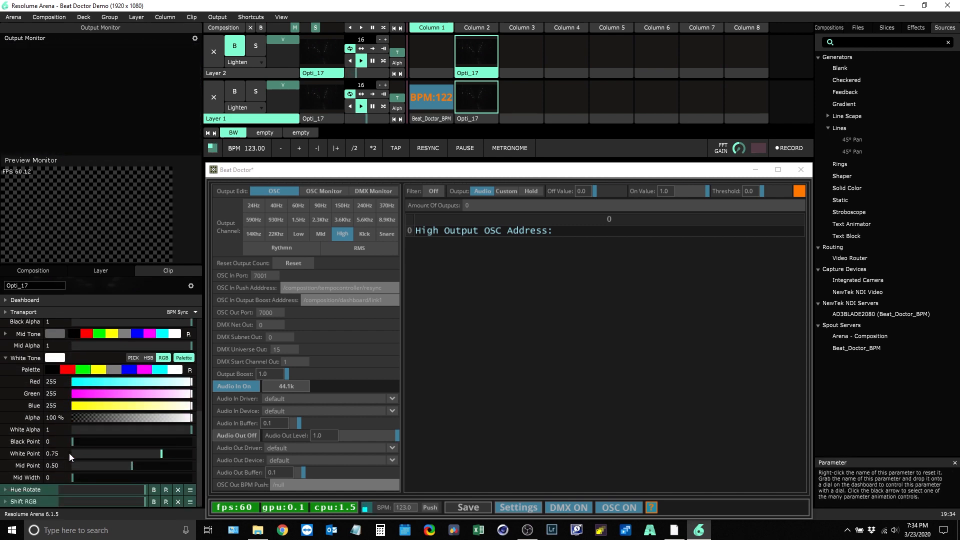
scroll(69, 453, "up", 2)
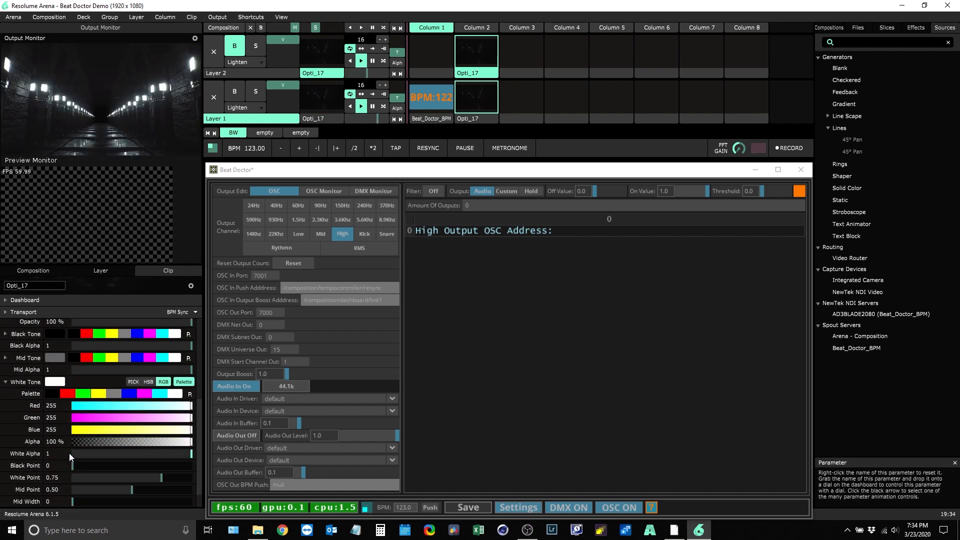
scroll(69, 453, "down", 2)
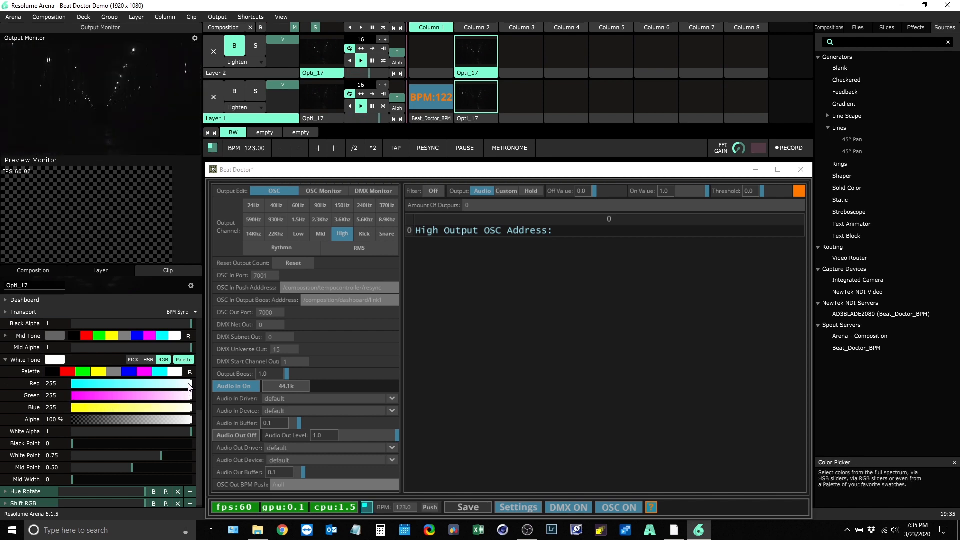
left_click_drag(189, 397, 55, 395)
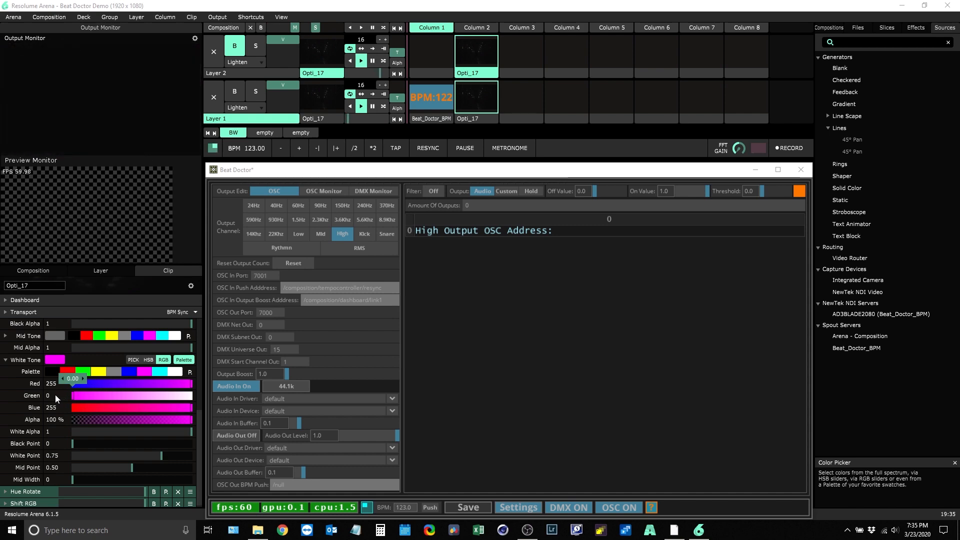
- Turn off the bypass on Layer 2 and bypass the clip's Hue Rotate and Shift RGB effects
left_click(237, 45)
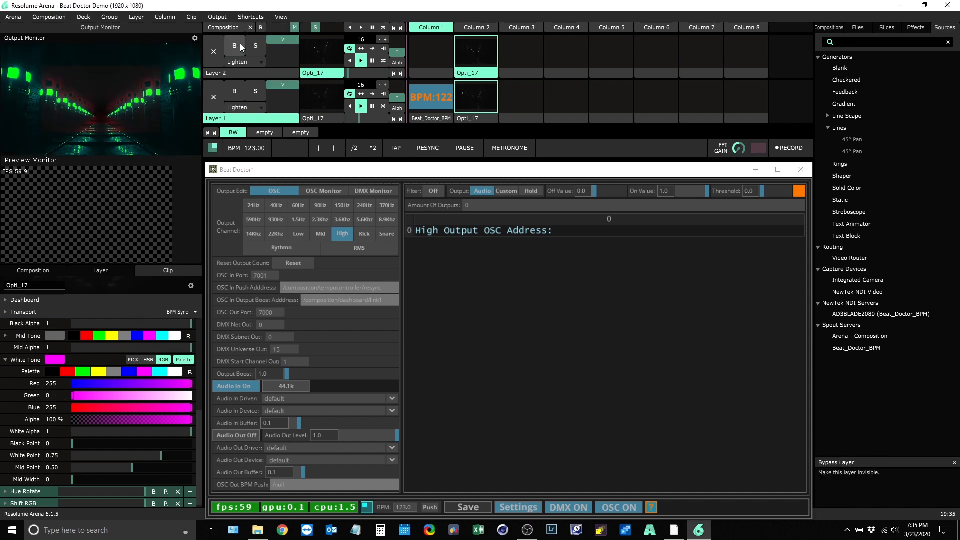
scroll(135, 340, "up", 3)
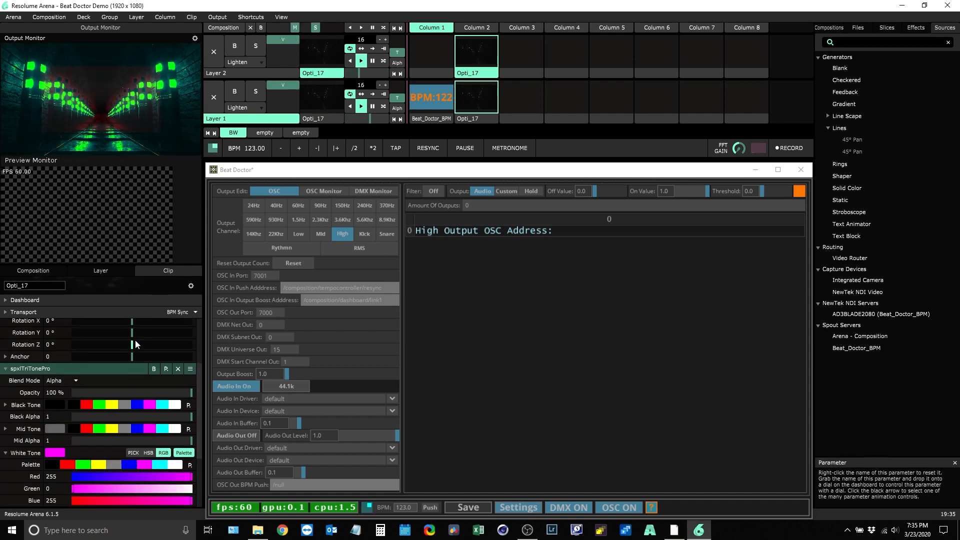
scroll(135, 410, "down", 3)
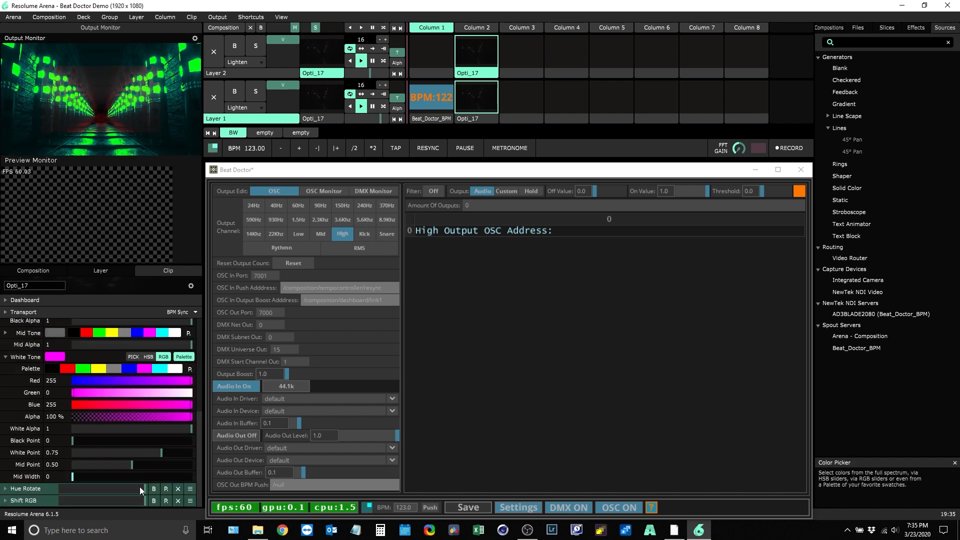
left_click(152, 490)
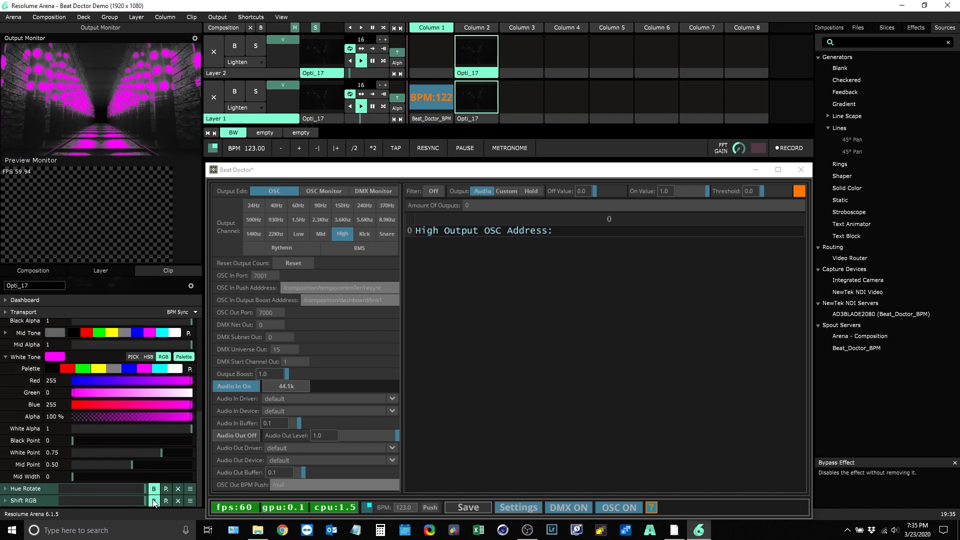
scroll(154, 396, "up", 3)
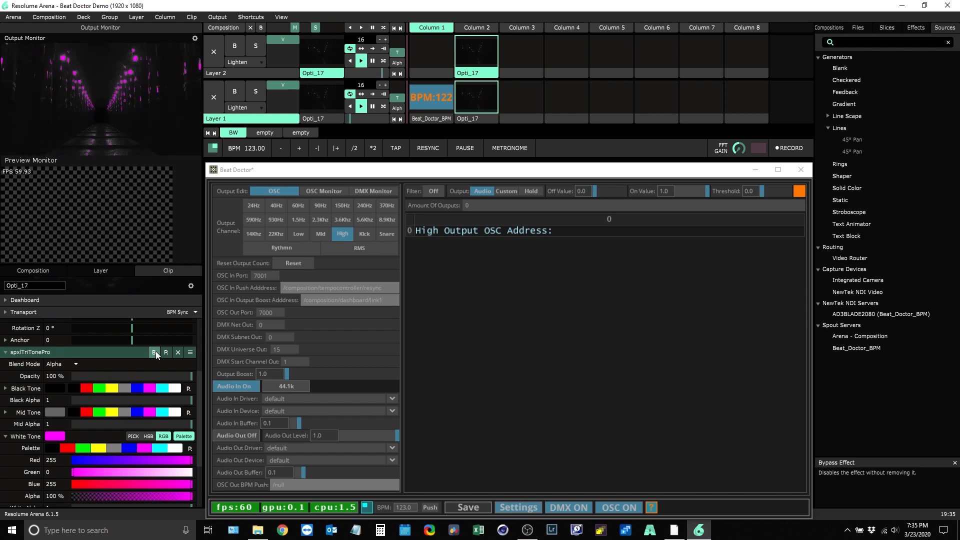
- Enter OSC shortcut editing, select the White Tone Green parameter's OSC input address, minimize Beat Doctor, and leave OSC editing
scroll(155, 413, "down", 2)
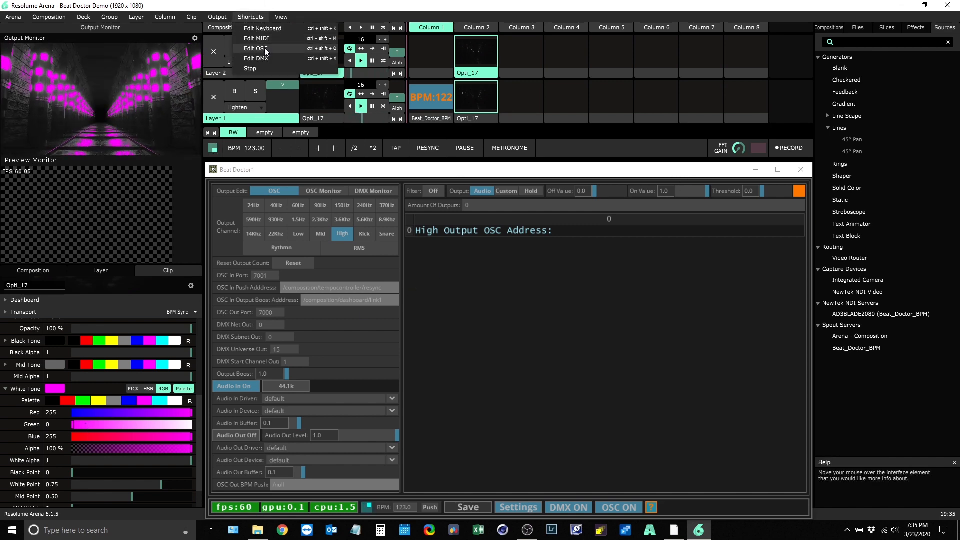
left_click(265, 48)
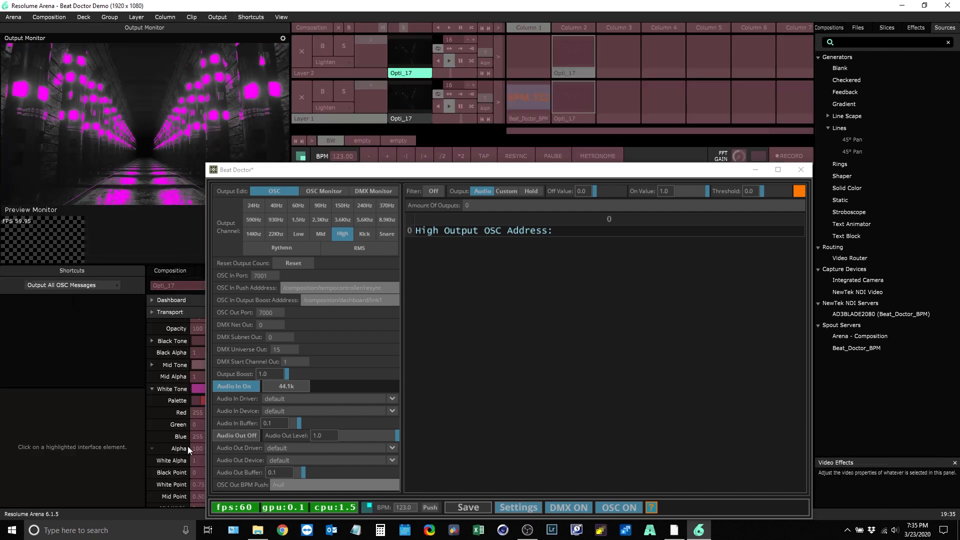
left_click(195, 424)
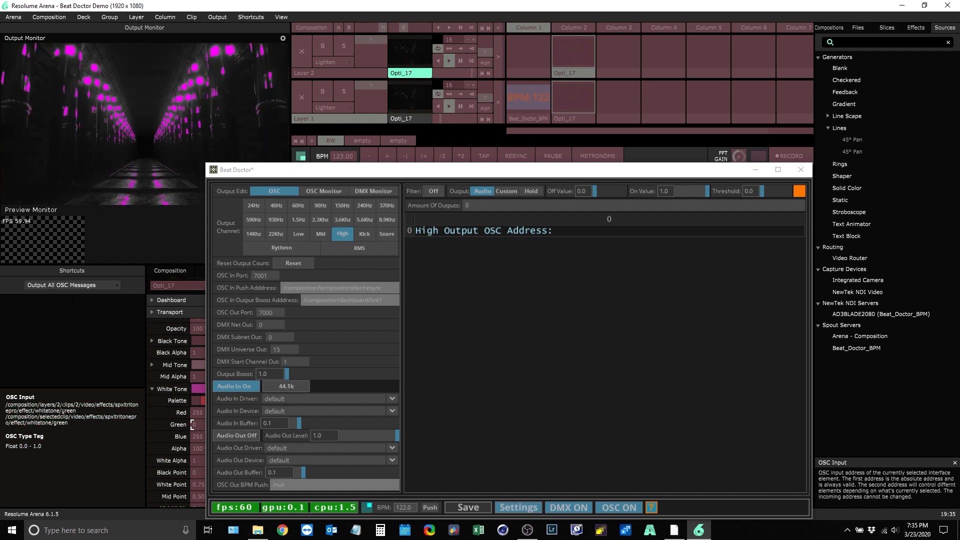
left_click(25, 406)
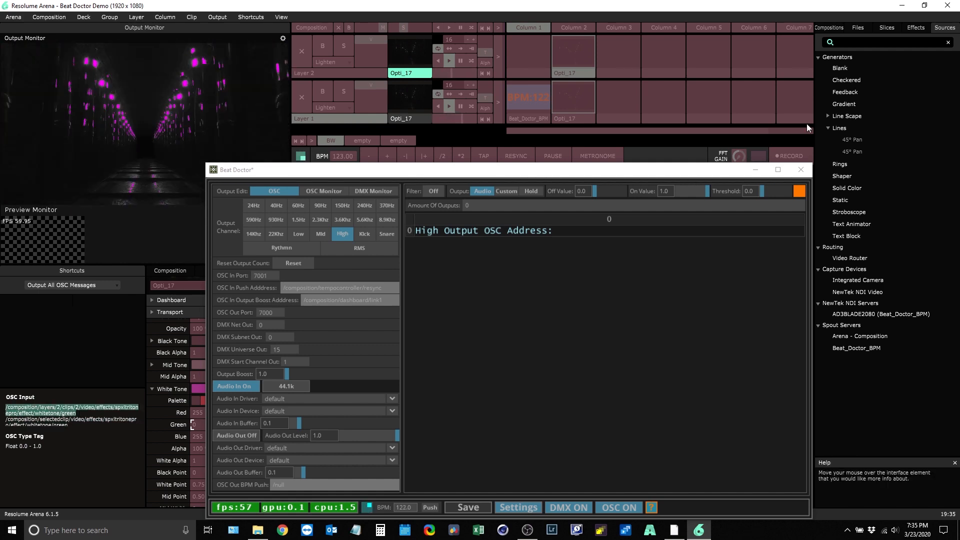
left_click(756, 169)
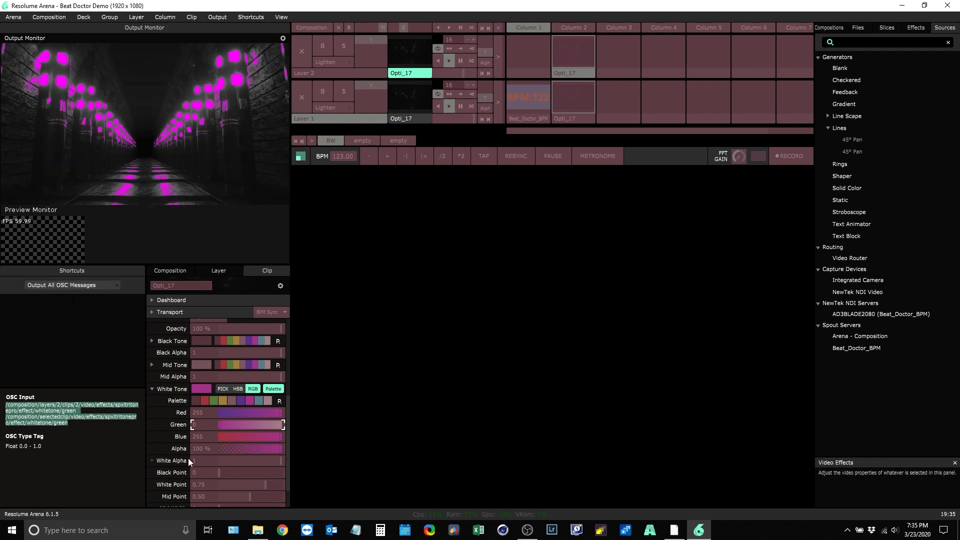
key("Escape")
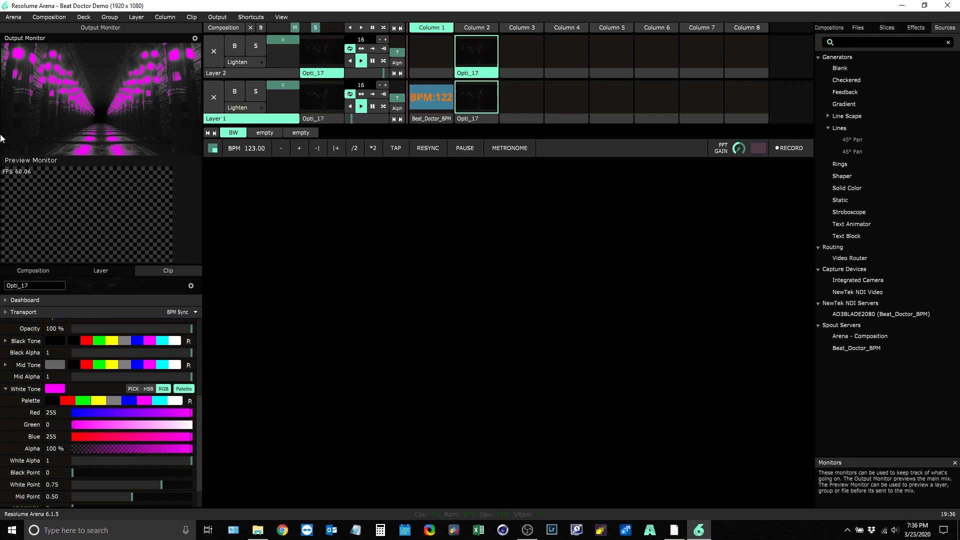
- Check the OSC input and output ports in Resolume's preferences and close the dialog
left_click(13, 17)
left_click(22, 38)
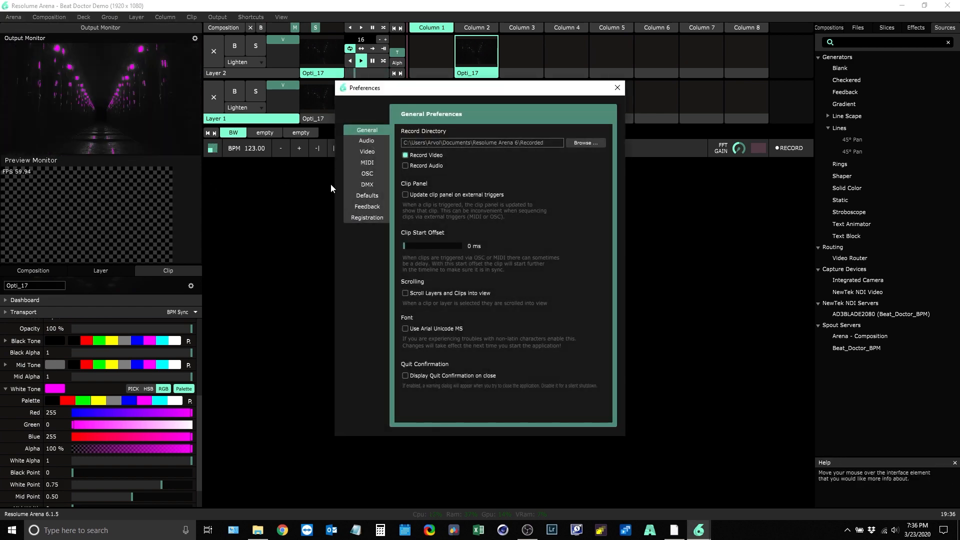
left_click(351, 173)
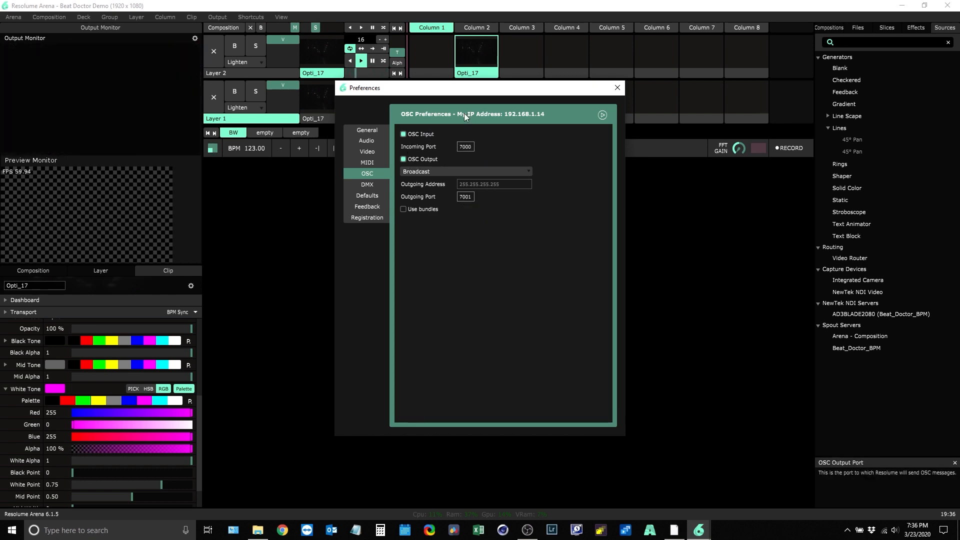
left_click(618, 89)
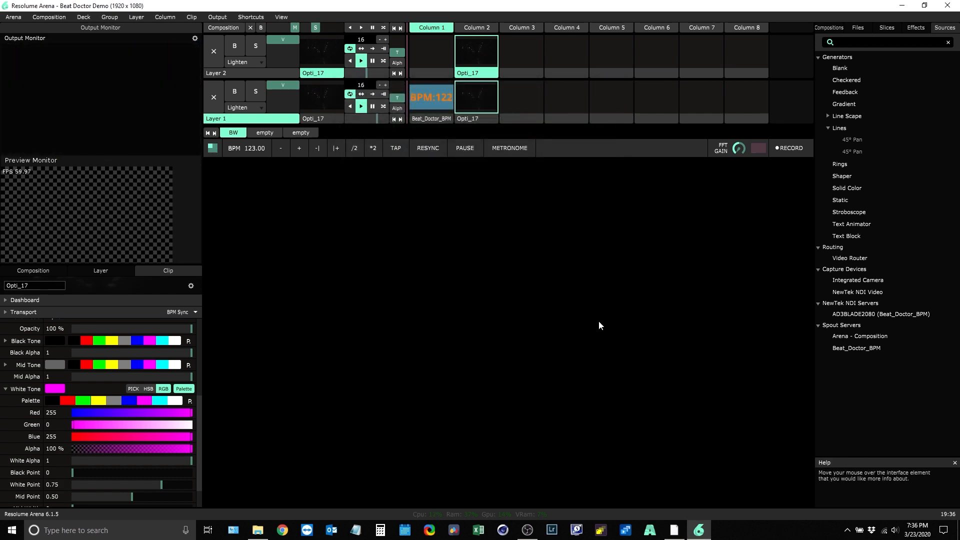
- Switch back to Beat Doctor, check the OSC monitor, and show the Kick channel's OSC output for editing
left_click(676, 530)
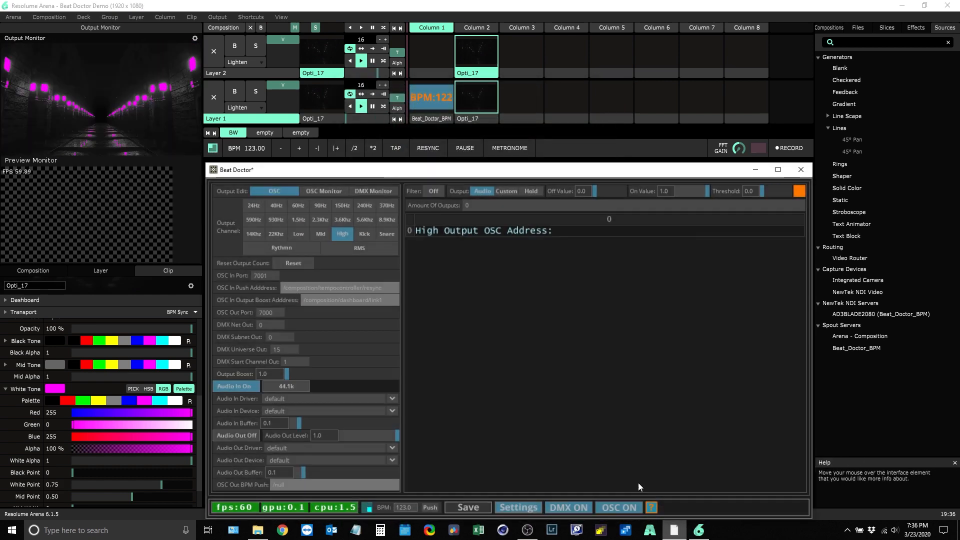
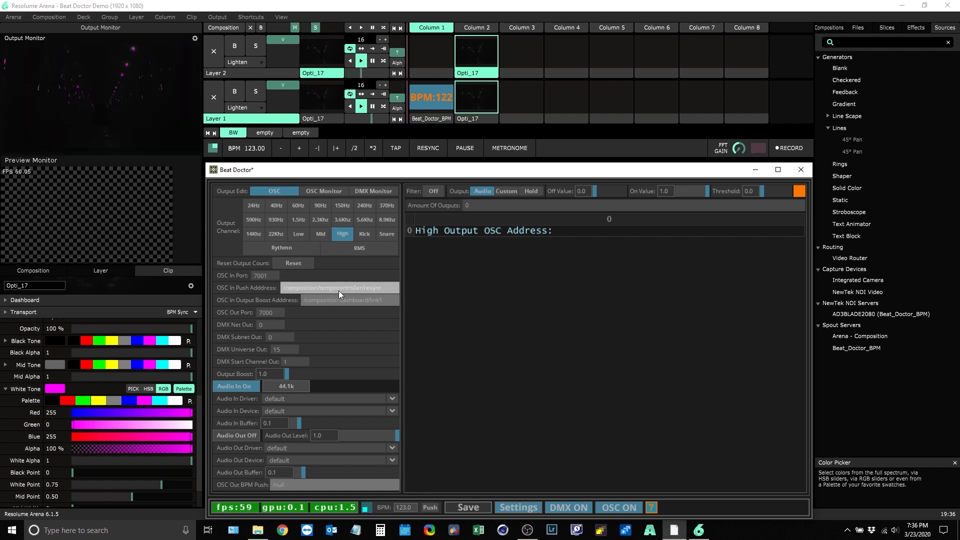
left_click(325, 191)
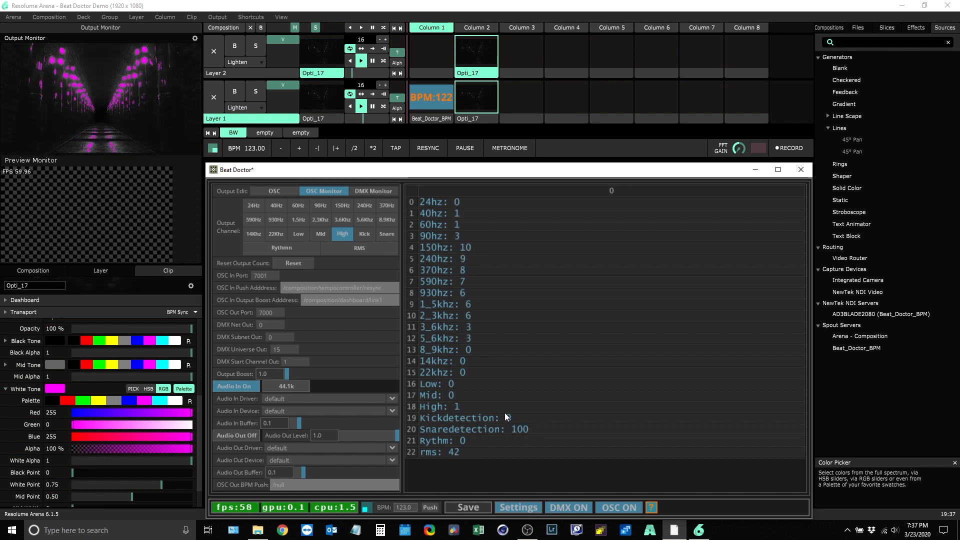
left_click(366, 233)
left_click(284, 192)
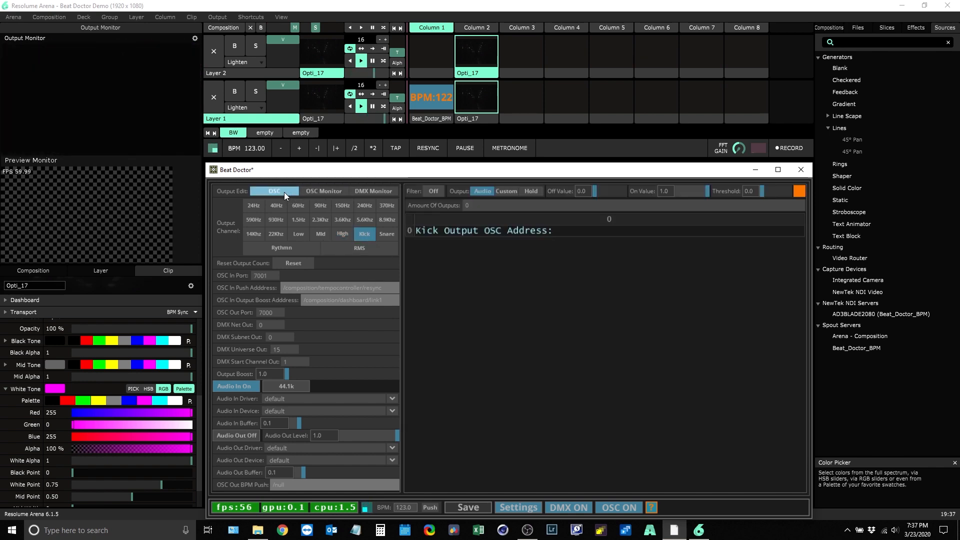
- Set the Kick channel's amount of outputs to 1 and paste the White Tone Green OSC address into its output row
left_click(475, 206)
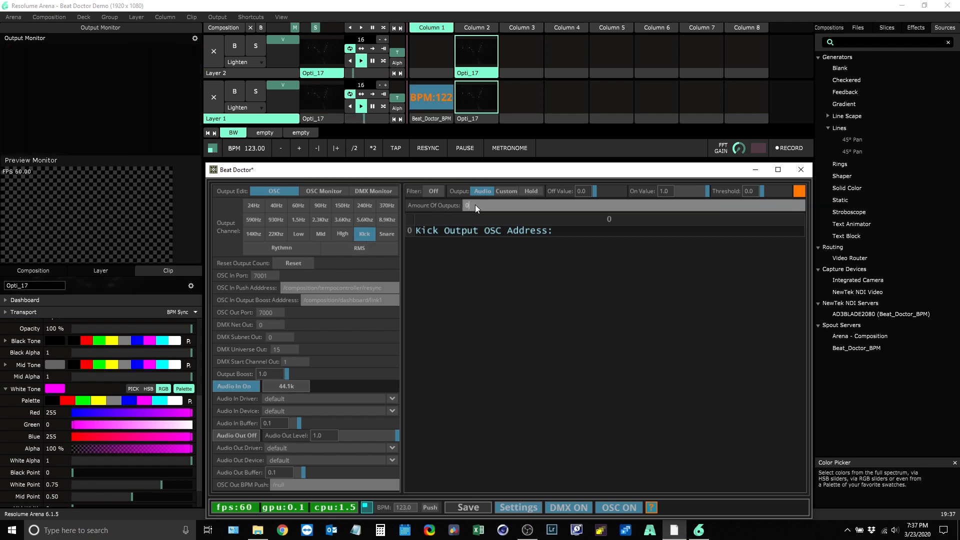
key("BackSpace")
type("1")
key("Return")
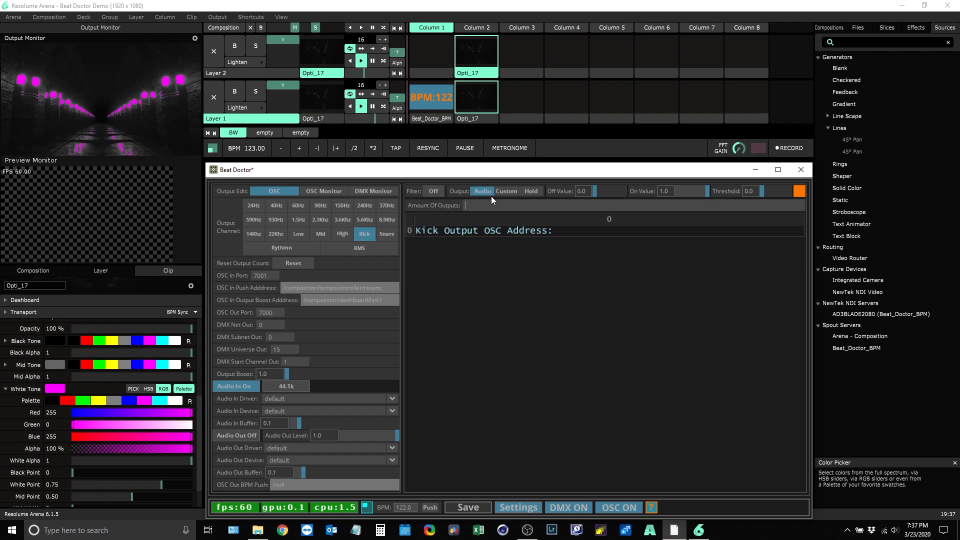
left_click(476, 243)
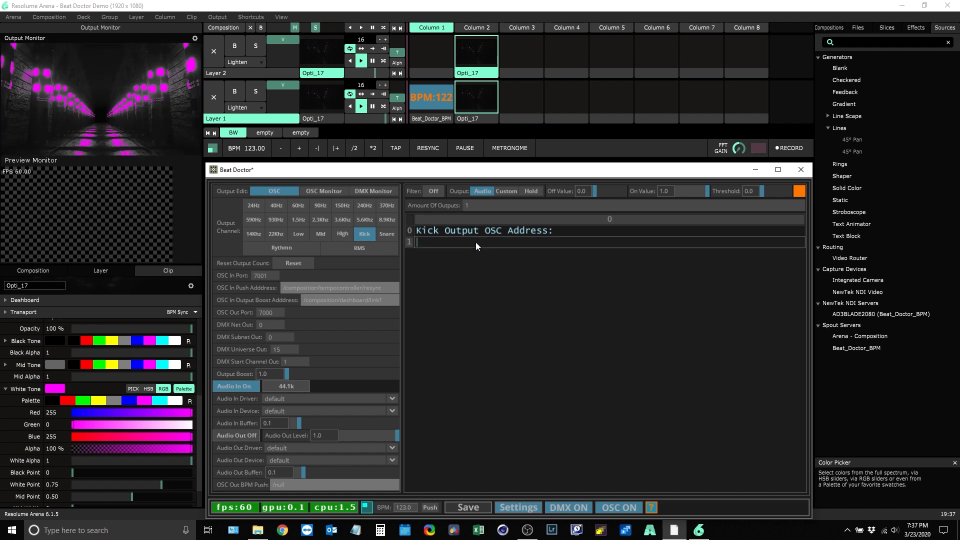
key("ctrl+v")
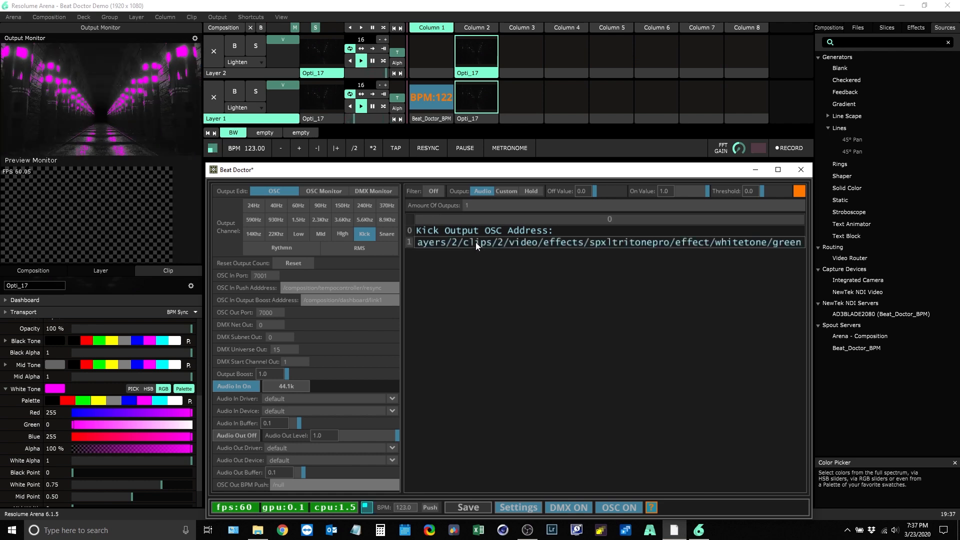
key("Return")
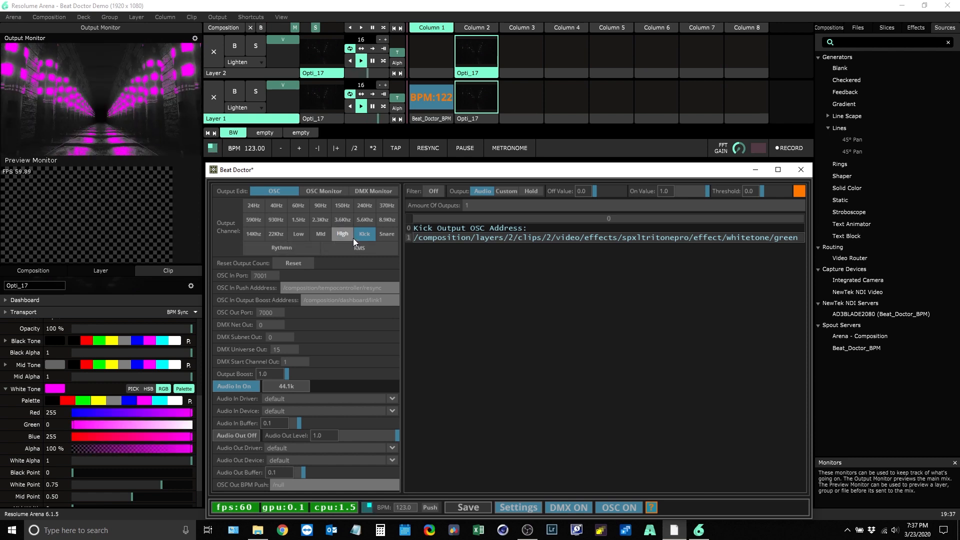
- Open Calculator, minimize Beat Doctor, multiply 128 by 23, and close Calculator
left_click(380, 530)
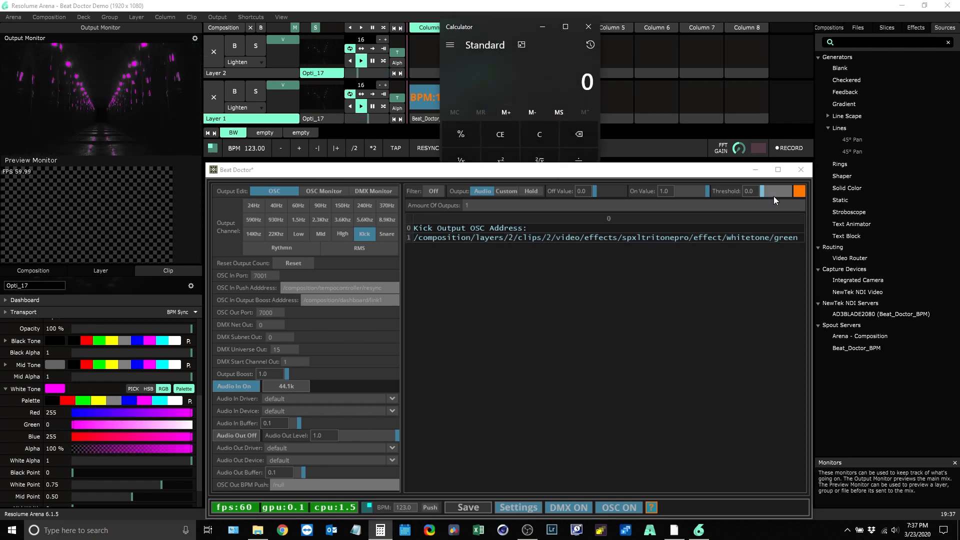
left_click(755, 170)
left_click(452, 253)
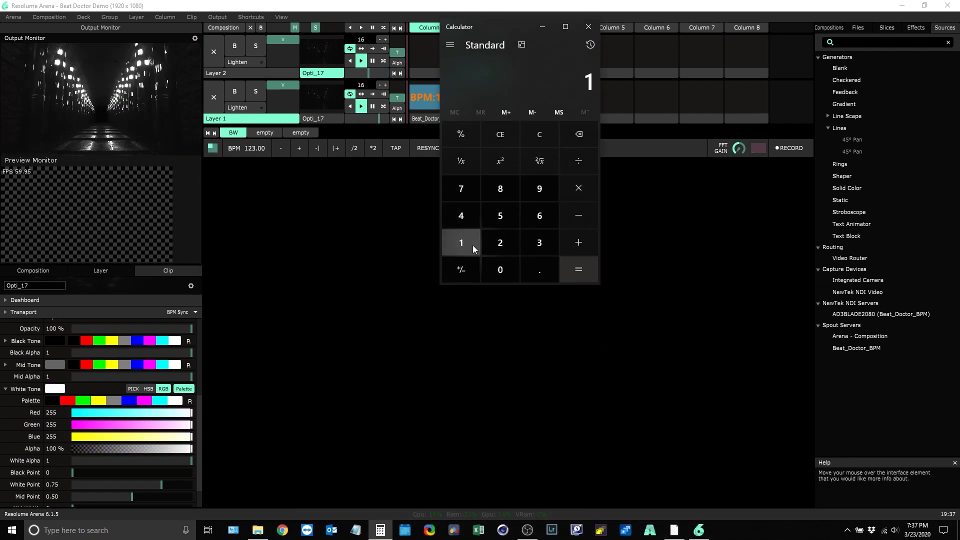
left_click(492, 240)
left_click(495, 192)
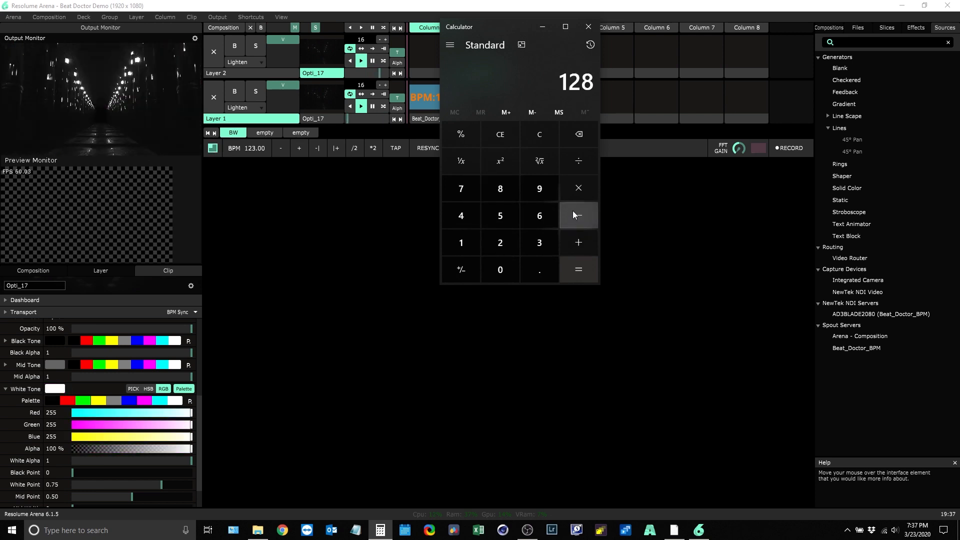
left_click(577, 189)
left_click(518, 235)
left_click(538, 244)
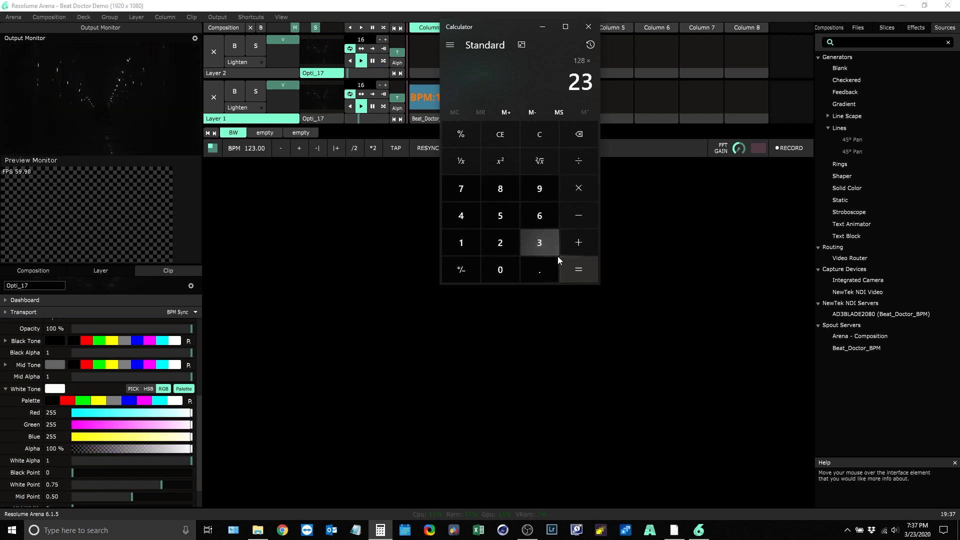
left_click(572, 265)
left_click(587, 28)
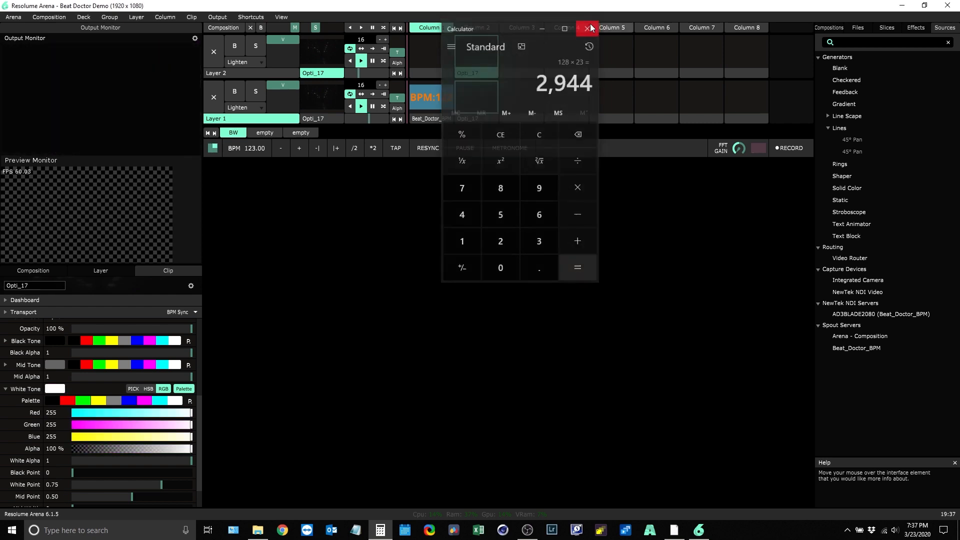
- Restore Beat Doctor, leave its settings, try Kick Threshold at 100, 90.19 and 1.9, and set it to 60.32
left_click(698, 530)
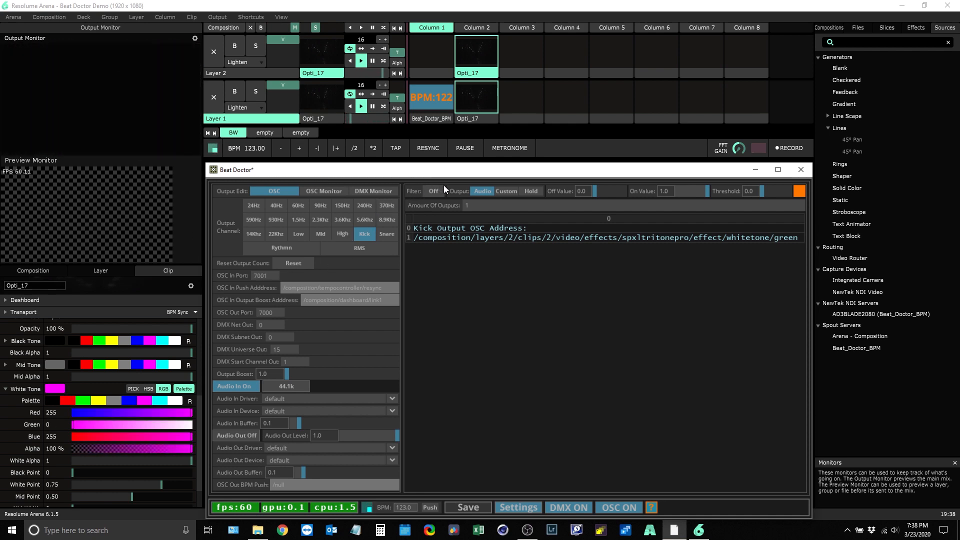
left_click(533, 510)
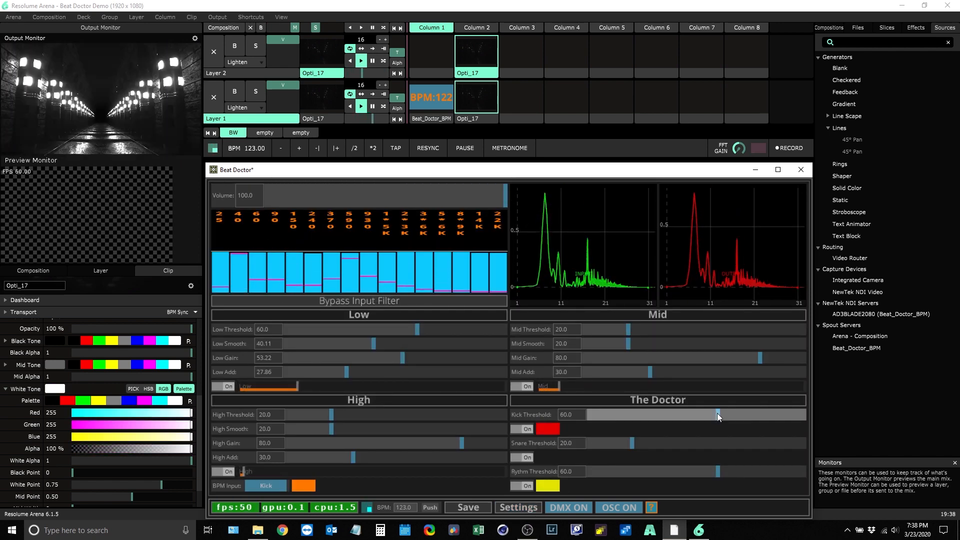
left_click_drag(718, 413, 814, 413)
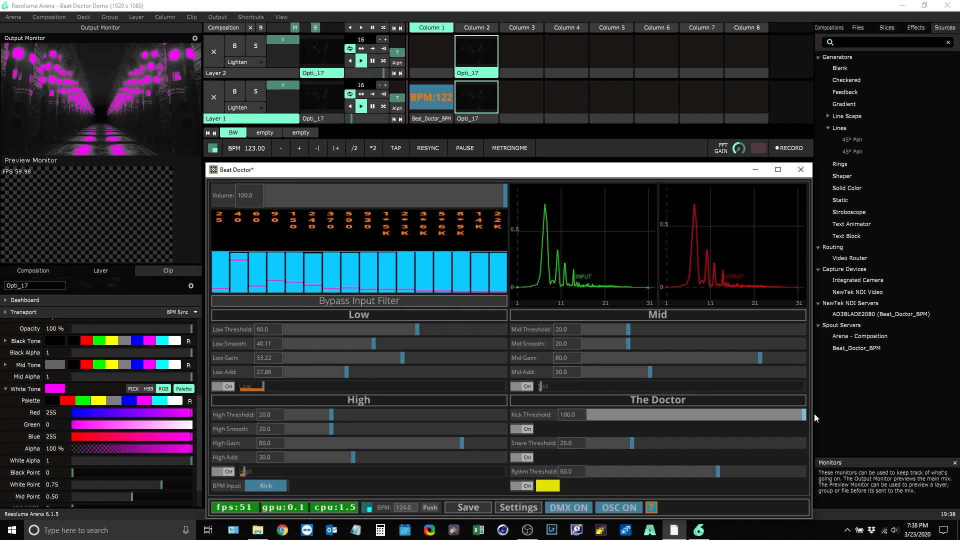
mouse_move(814, 413)
left_mouse_down()
mouse_move(702, 421)
mouse_move(801, 416)
left_mouse_up()
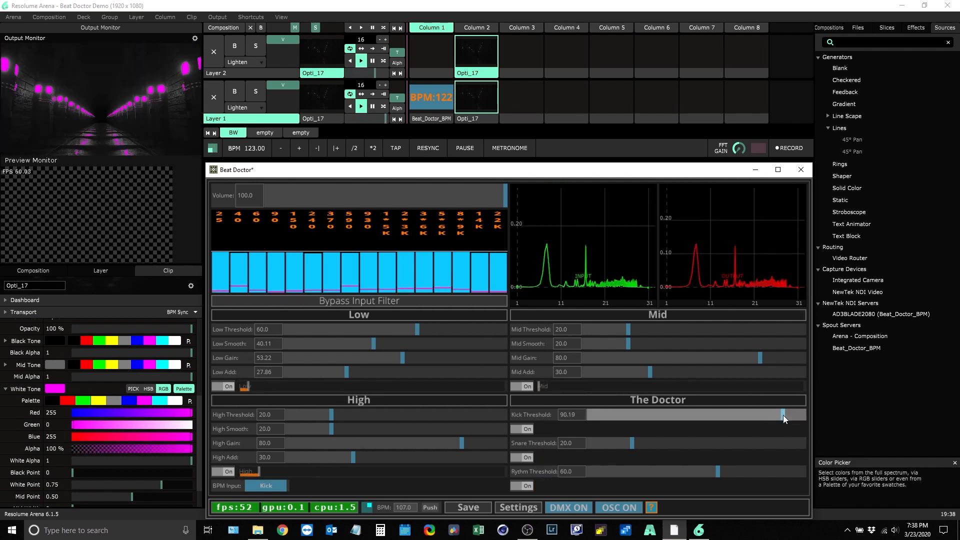
left_click_drag(784, 416, 592, 407)
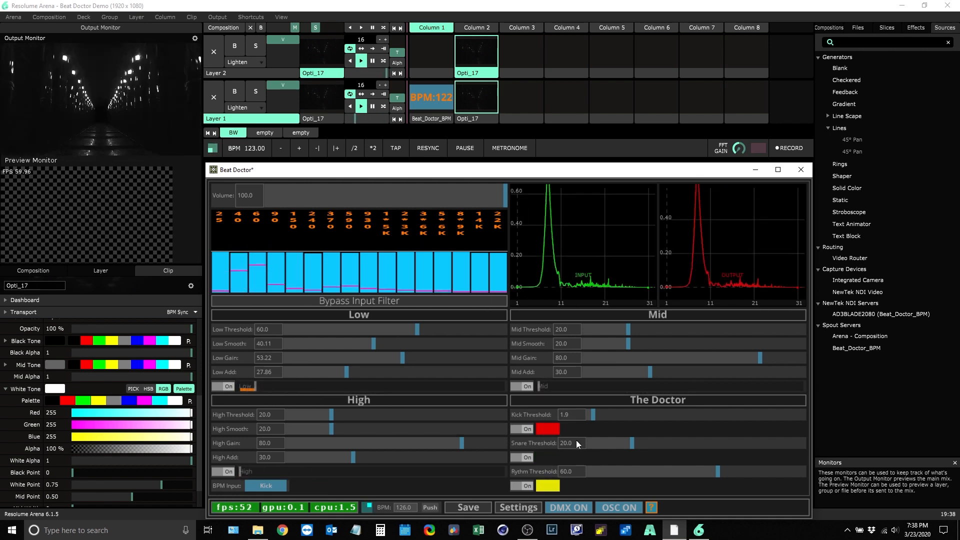
left_click_drag(597, 414, 718, 423)
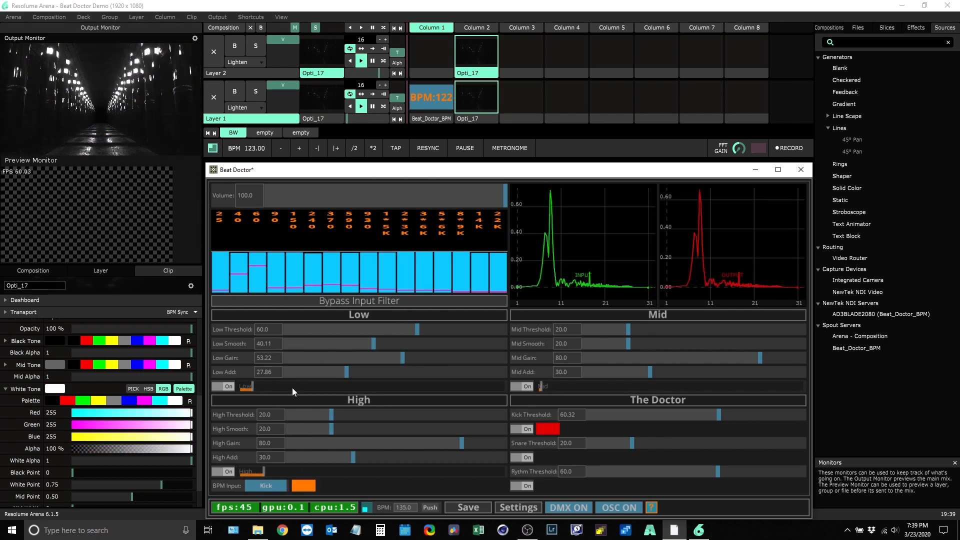
- Raise Low Add to 100, lower it to 45.49, and reopen Beat Doctor's settings
left_click_drag(346, 372, 511, 366)
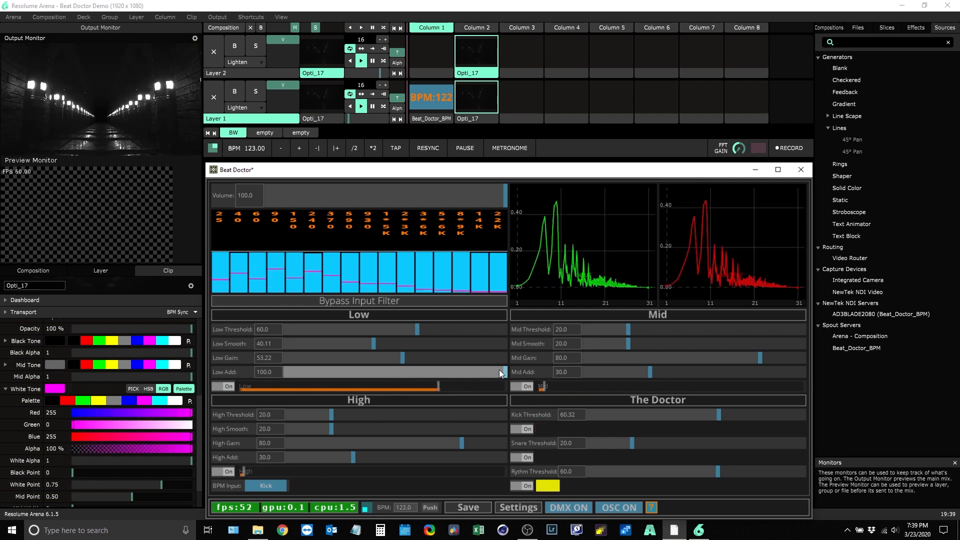
left_click_drag(499, 372, 386, 373)
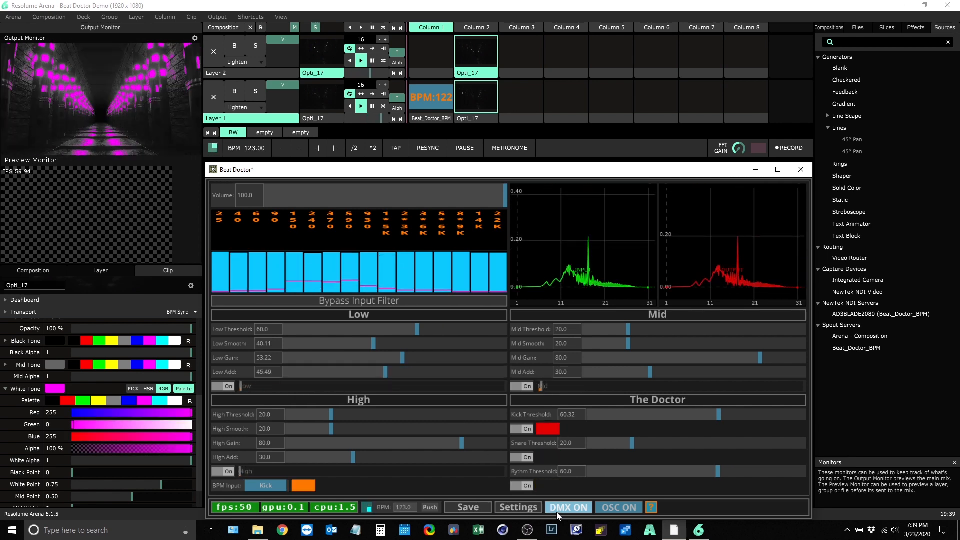
left_click(527, 507)
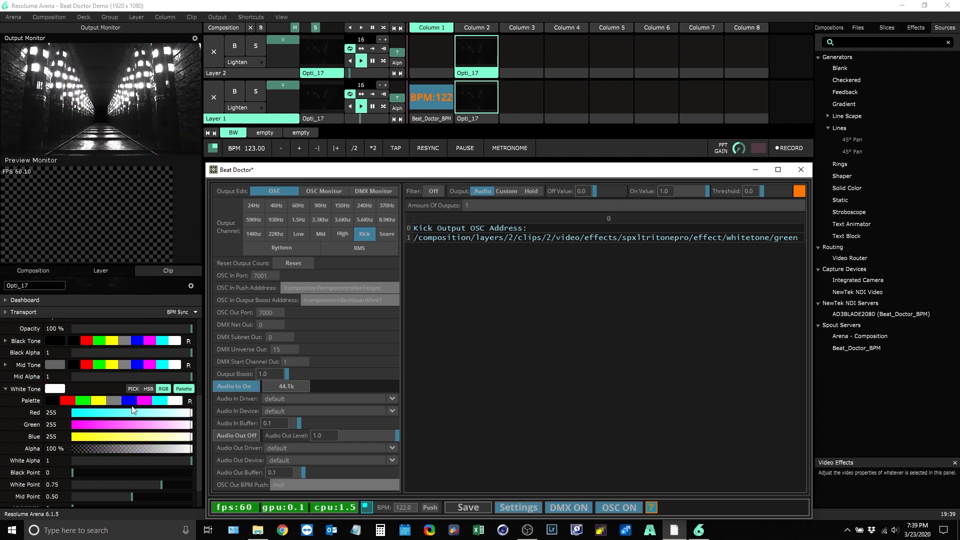
- Collapse the clip's spxlTriTonePro effect in Resolume and expand the Hue Rotate effect down to its envelope
scroll(131, 406, "up", 3)
left_click(13, 386)
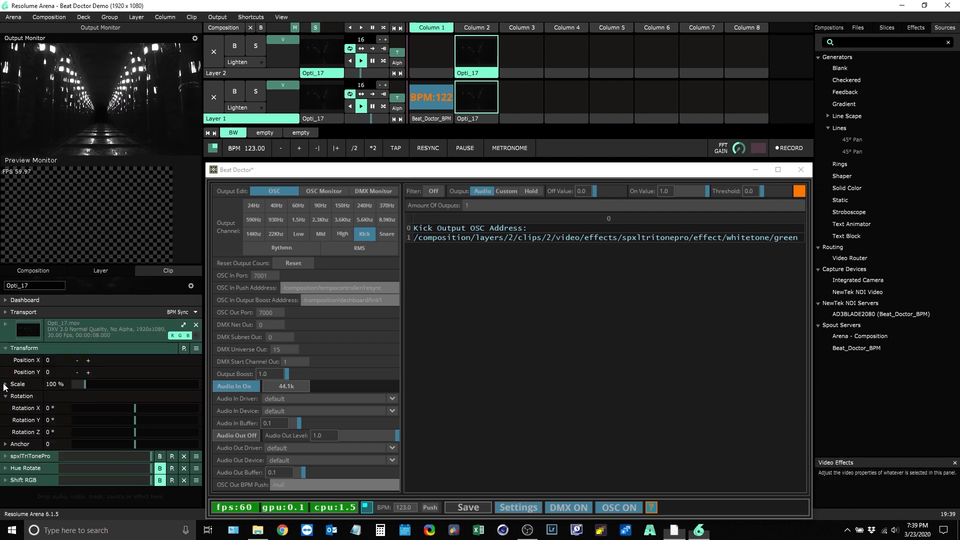
left_click(4, 470)
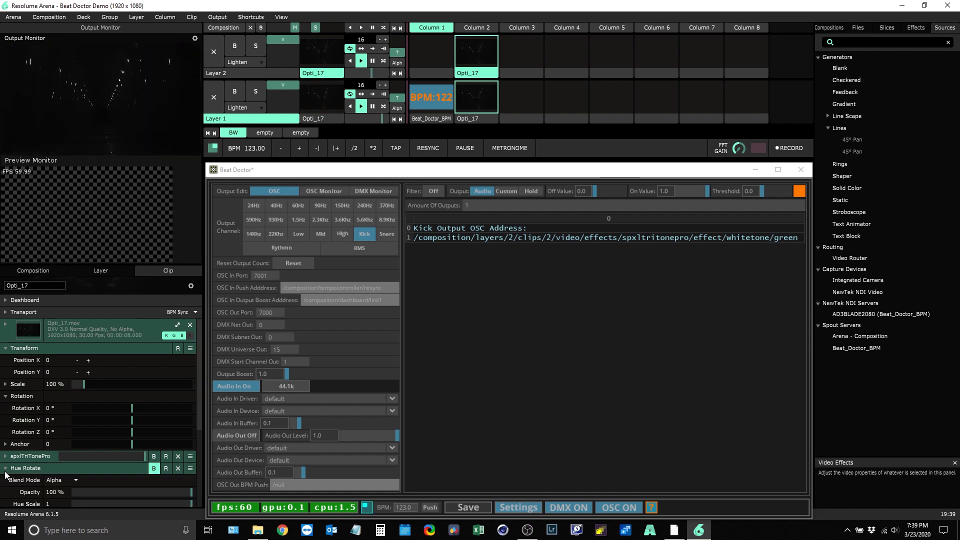
scroll(31, 455, "down", 3)
scroll(31, 455, "down", 1)
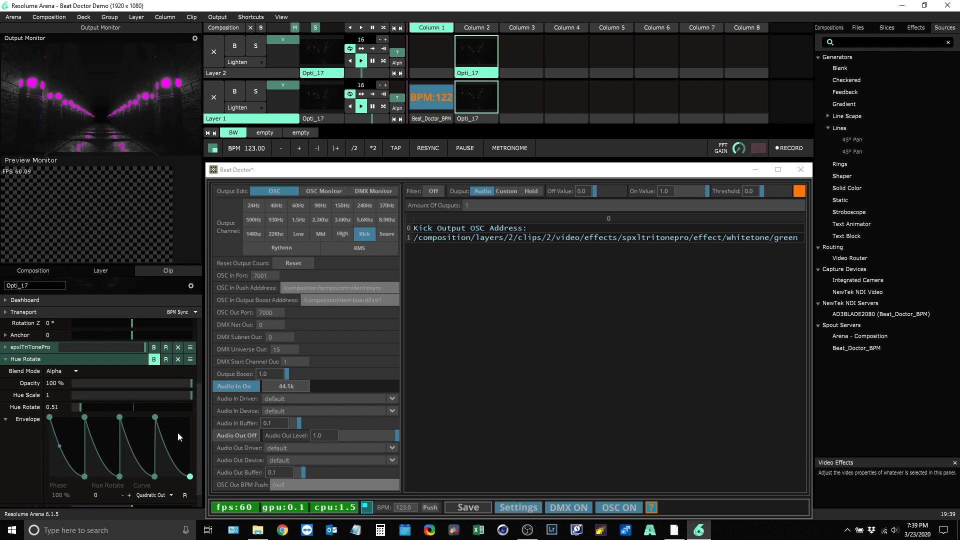
- Check Beat Doctor's OSC monitor, show the 150Hz channel's OSC output for editing, and set its amount of outputs to 1
left_click(320, 189)
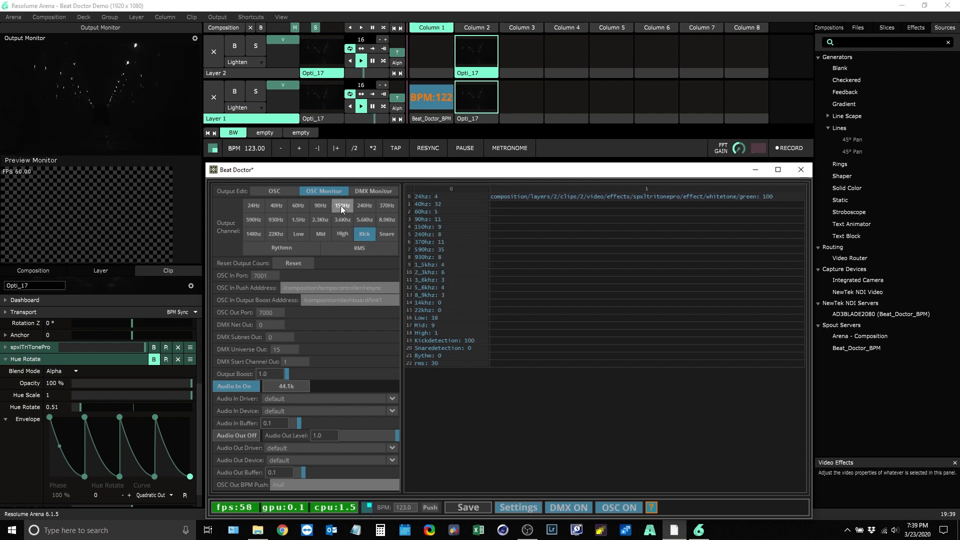
left_click(275, 192)
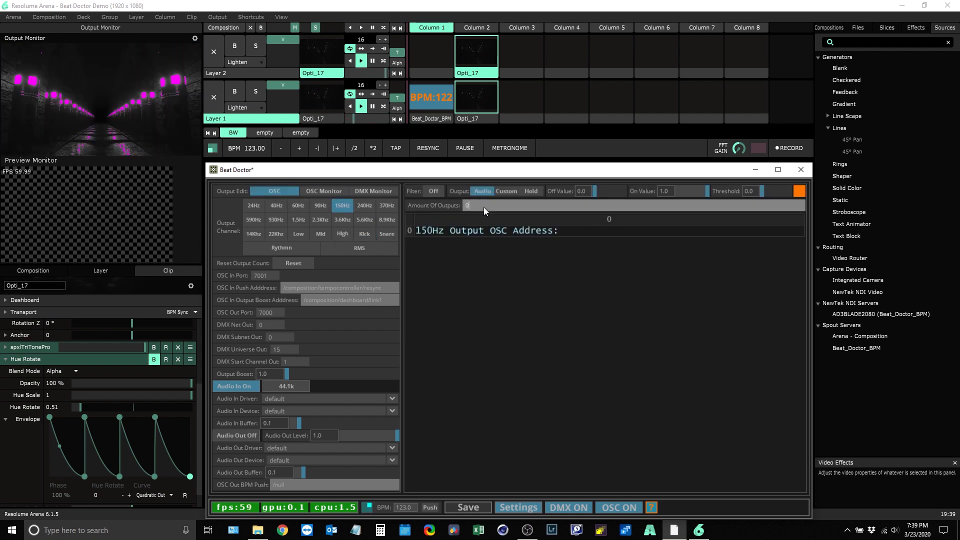
type("1")
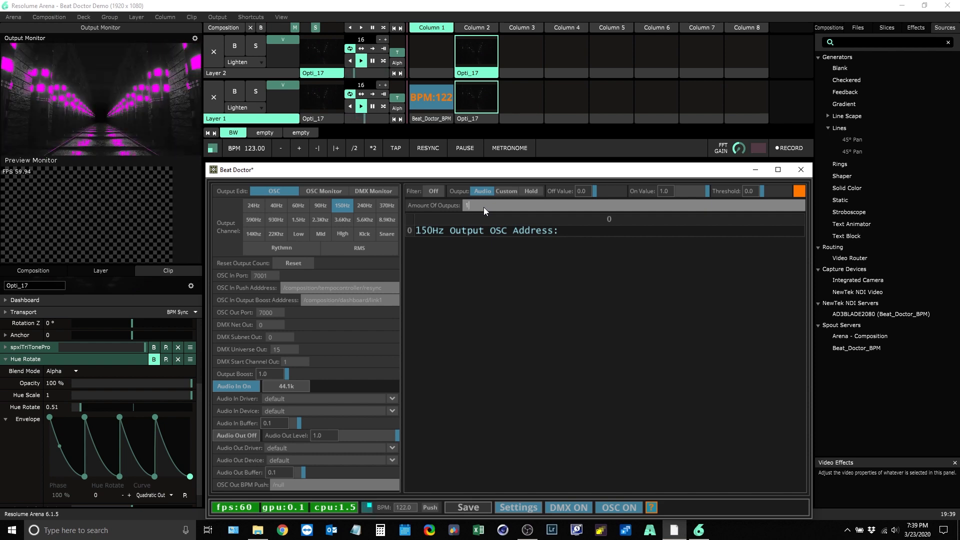
key("Return")
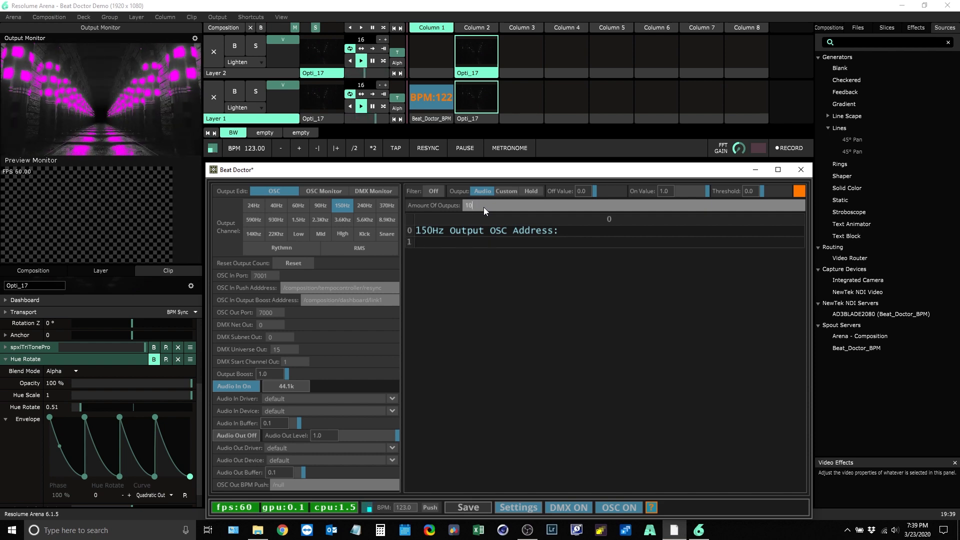
- Try 10 and 100 outputs for the 150Hz channel and return the amount to 1
type("0")
key("Return")
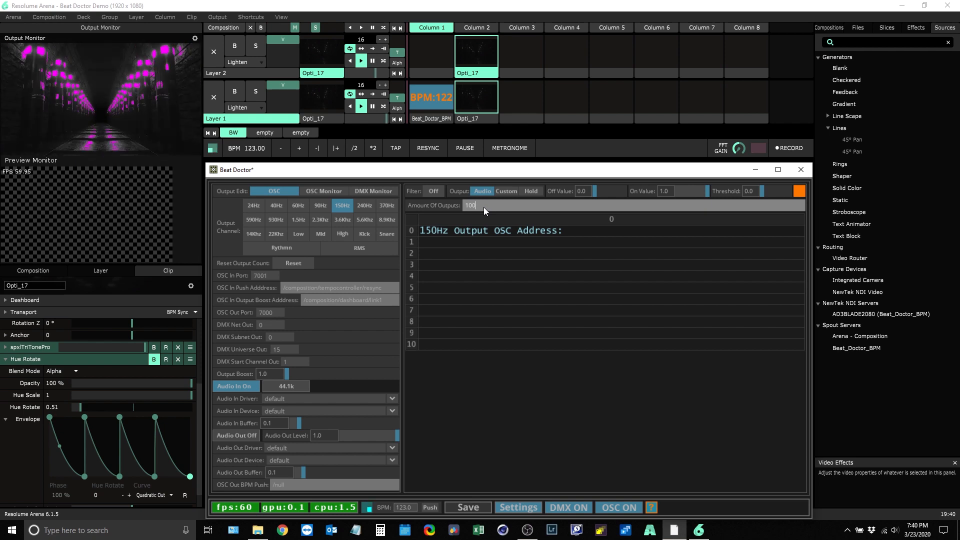
type("0")
key("Return")
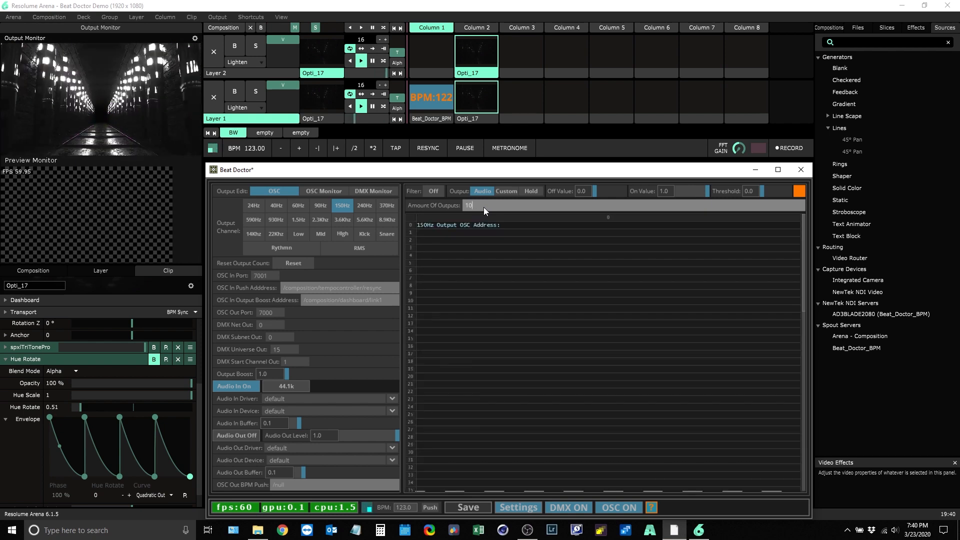
key("BackSpace")
key("Return")
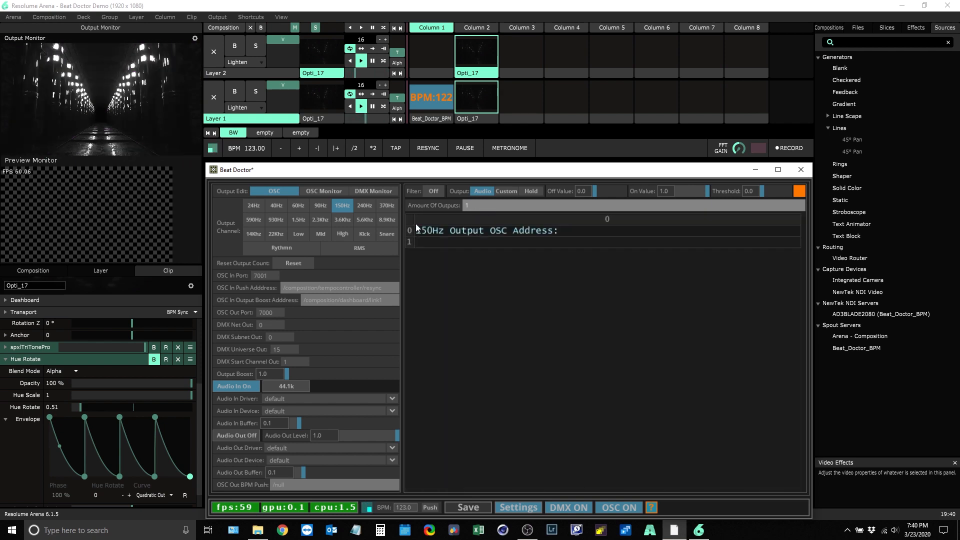
- Enter Resolume's OSC shortcut editing, copy the Hue Rotate parameter's layer 2, clip 2 OSC input address, and leave OSC editing
left_click(33, 360)
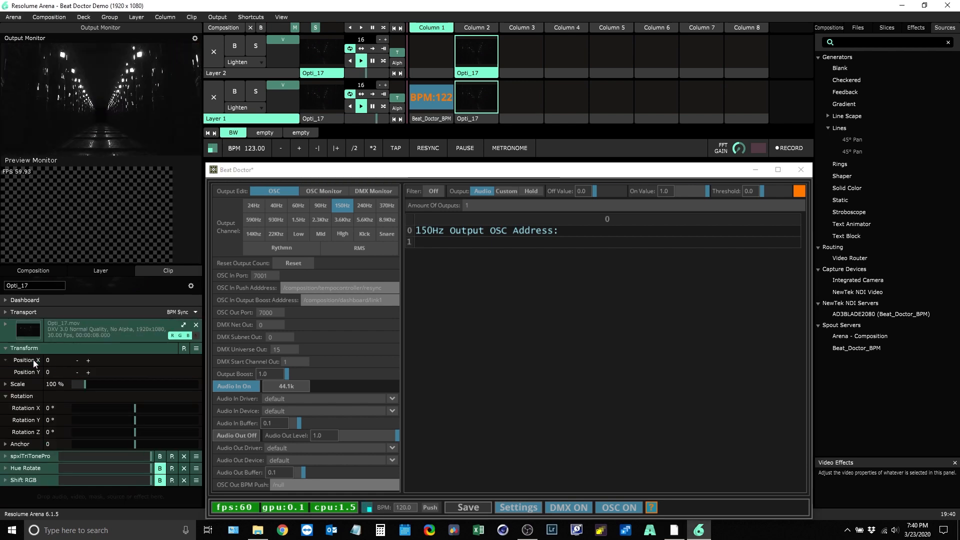
left_click(17, 471)
scroll(18, 471, "down", 3)
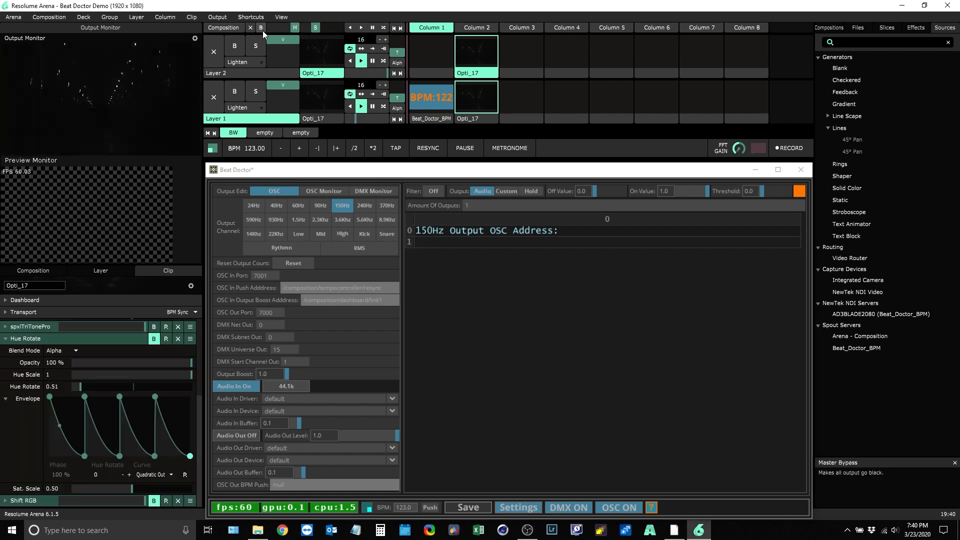
left_click(253, 17)
left_click(257, 48)
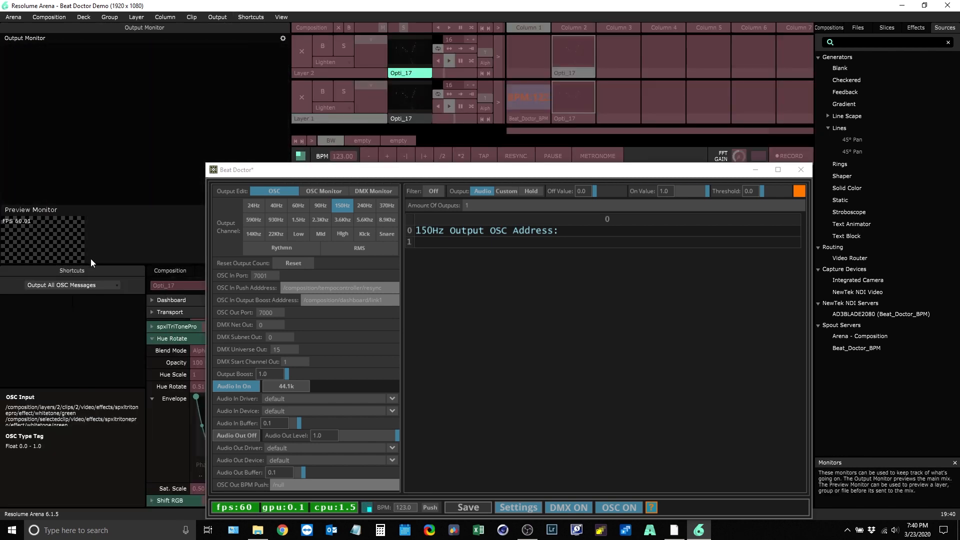
left_click(195, 387)
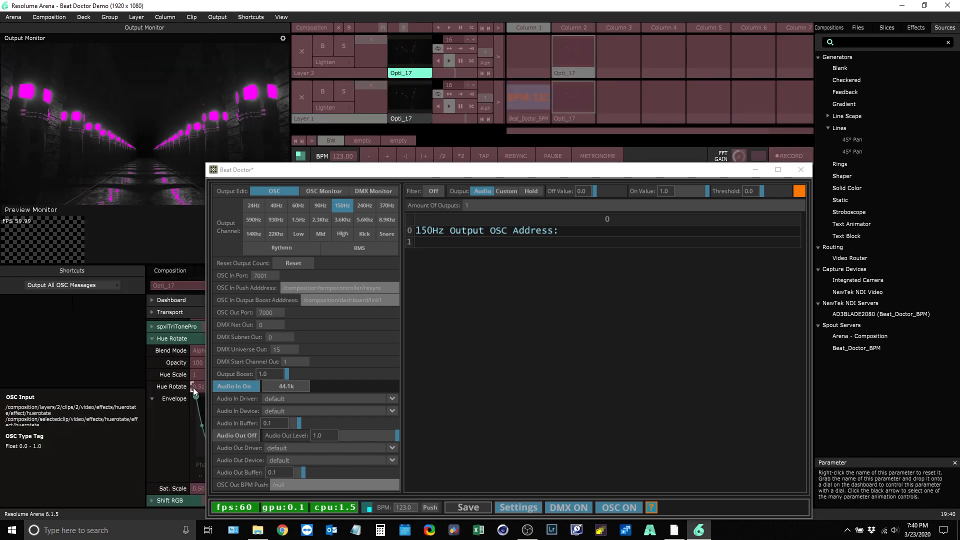
triple_click(59, 416)
left_click_drag(59, 415, 2, 400)
key("ctrl+c")
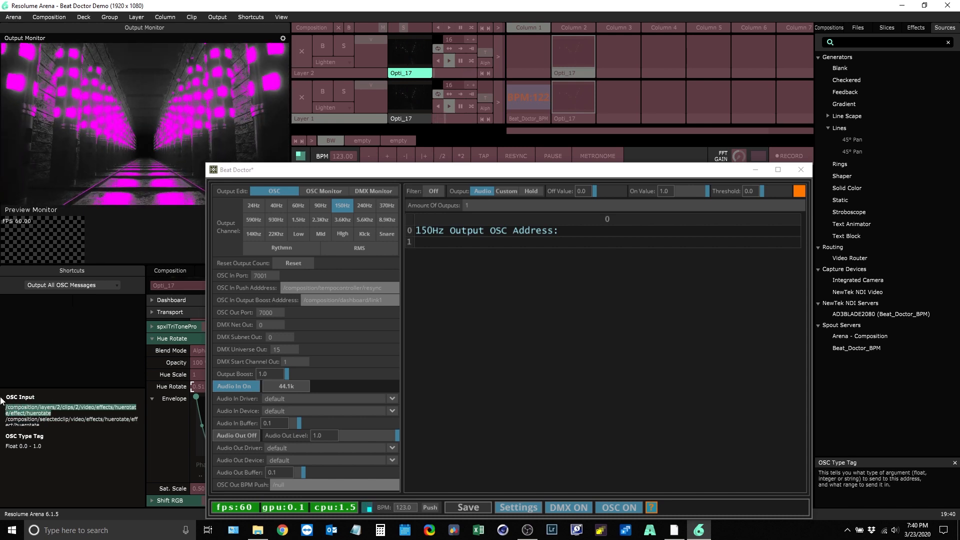
key("Escape")
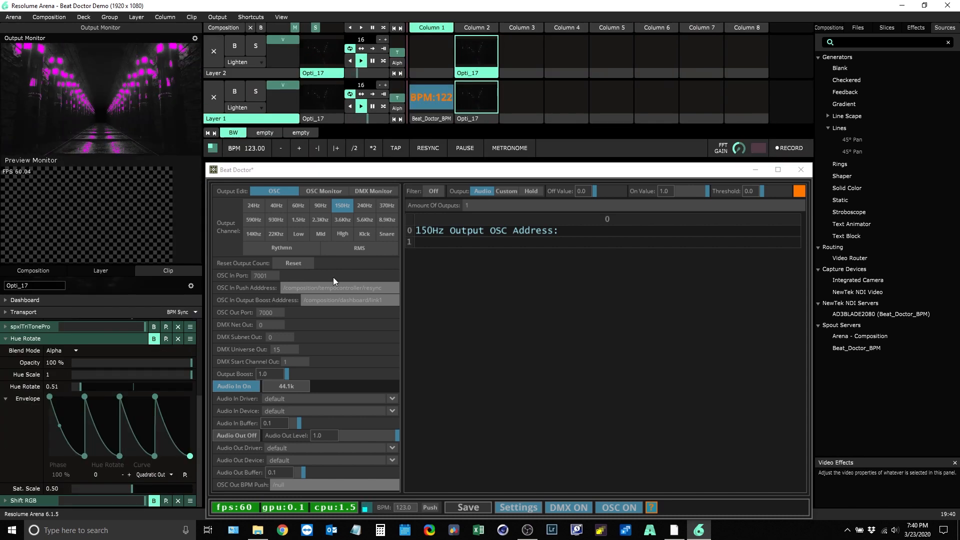
- Paste the copied Hue Rotate address as the 150Hz channel's OSC output address and take the Hue Rotate effect out of bypass
left_click(440, 242)
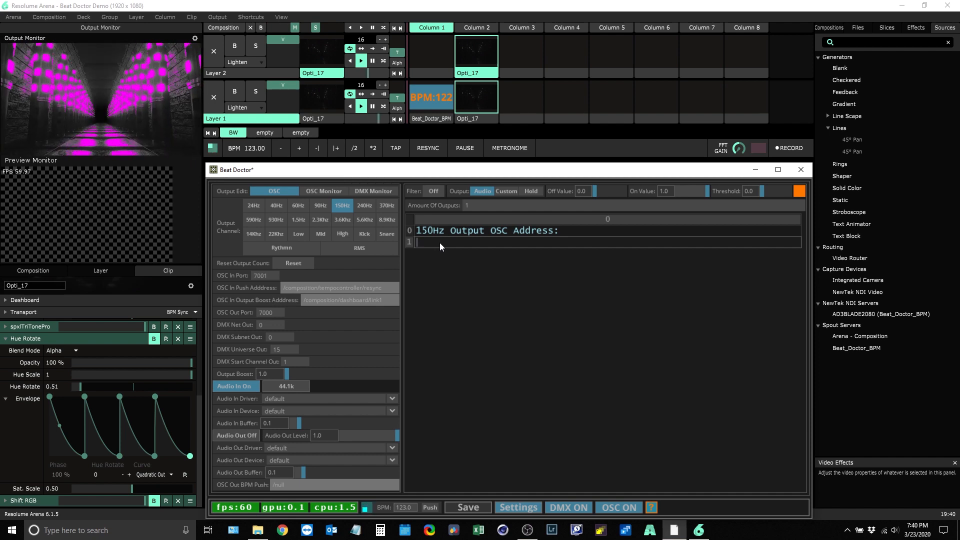
key("ctrl+v")
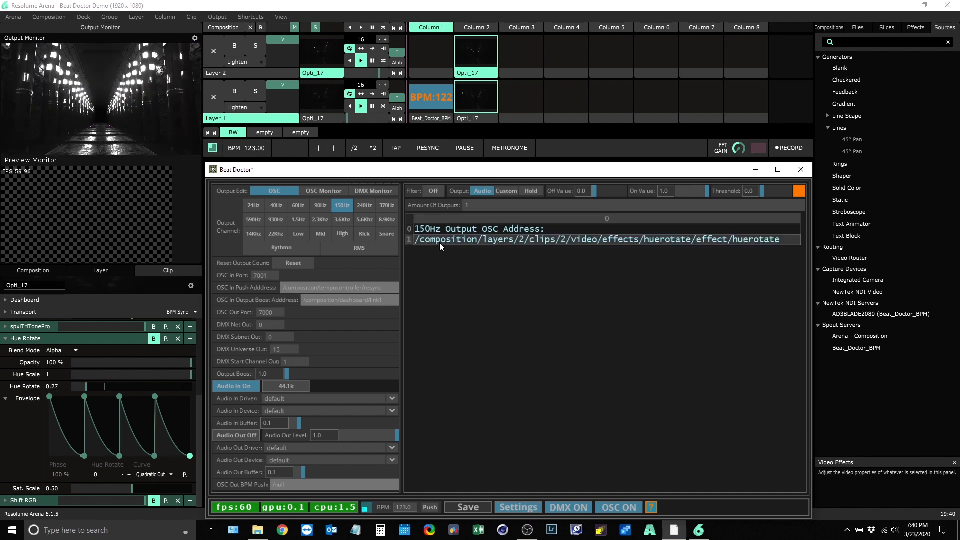
left_click(154, 339)
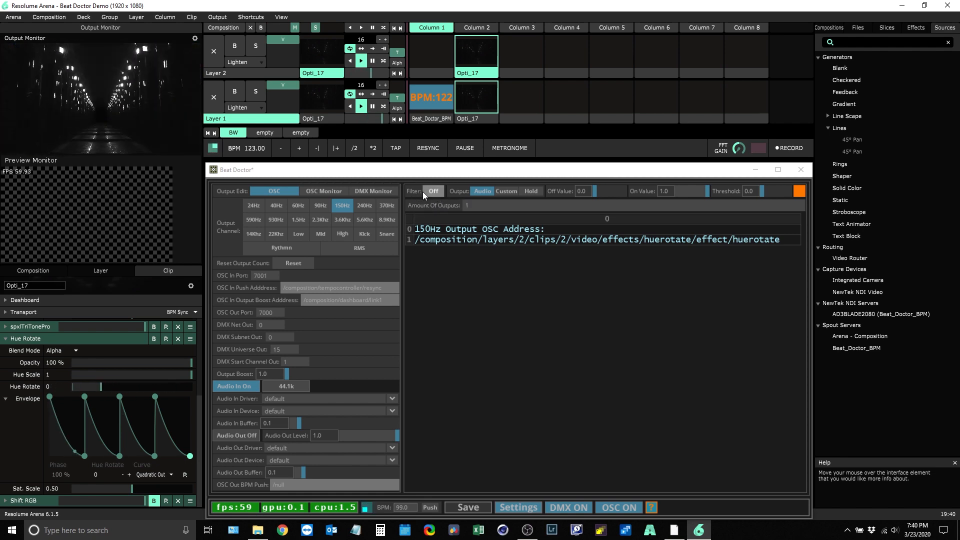
- Turn on the 150Hz channel's filter with a threshold of 0.46, checking the OSC monitor before and after the change
left_click(315, 190)
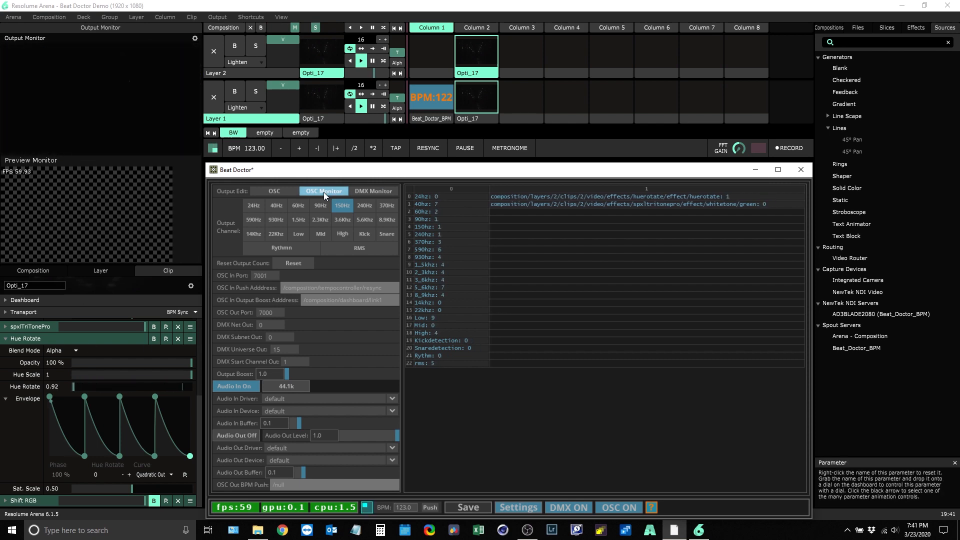
left_click(290, 188)
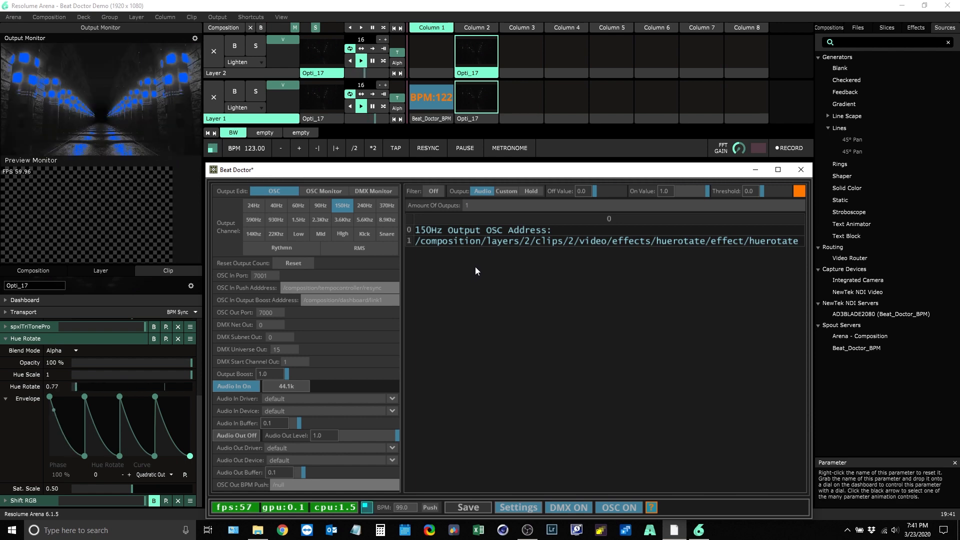
left_click(439, 191)
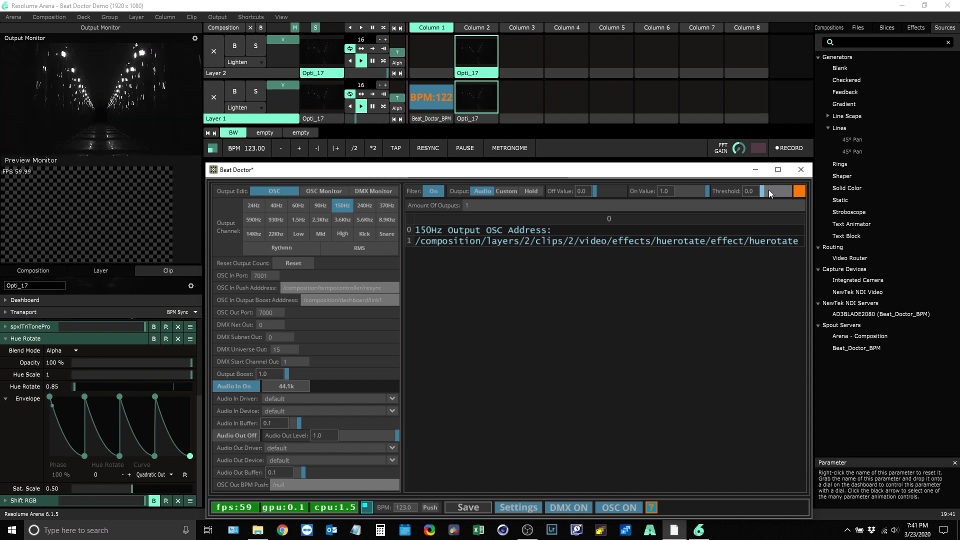
left_click_drag(767, 190, 774, 191)
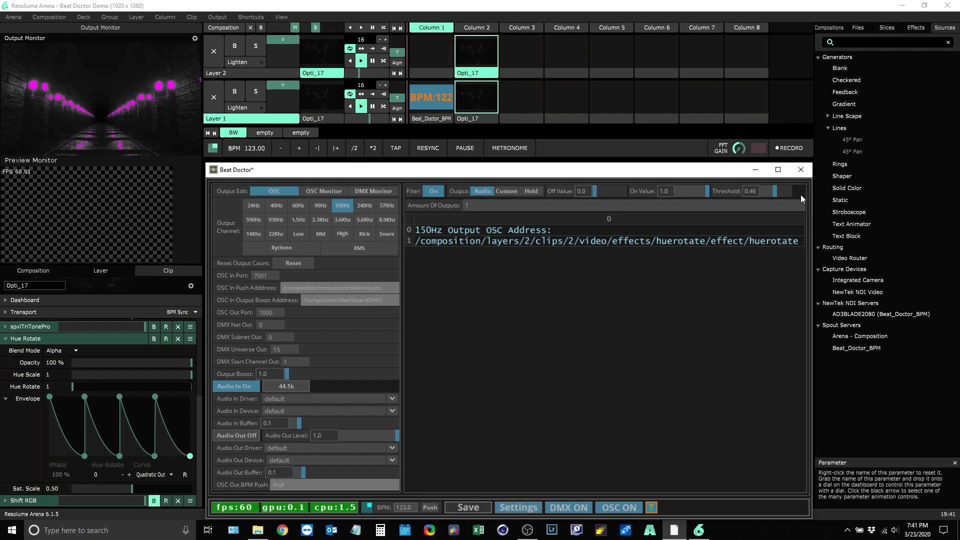
left_click(327, 190)
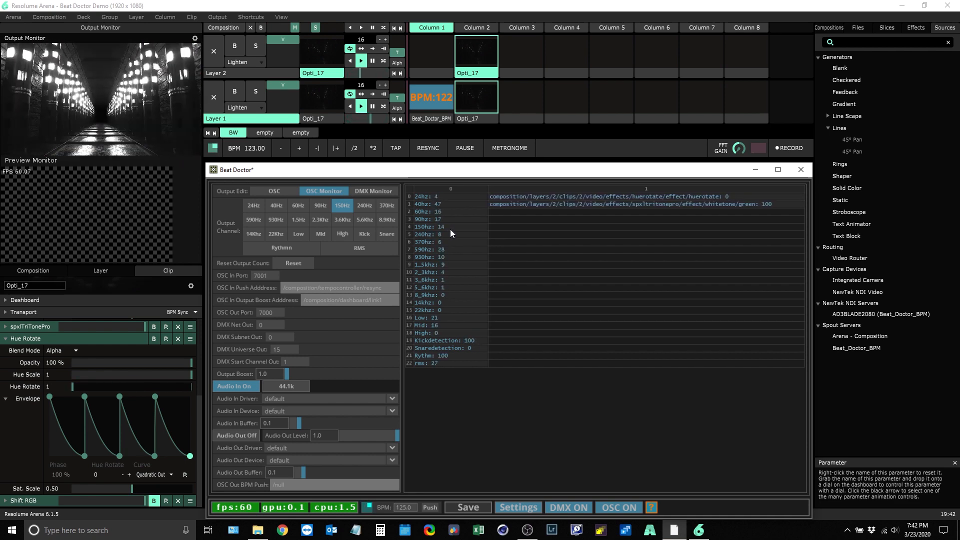
left_click(284, 191)
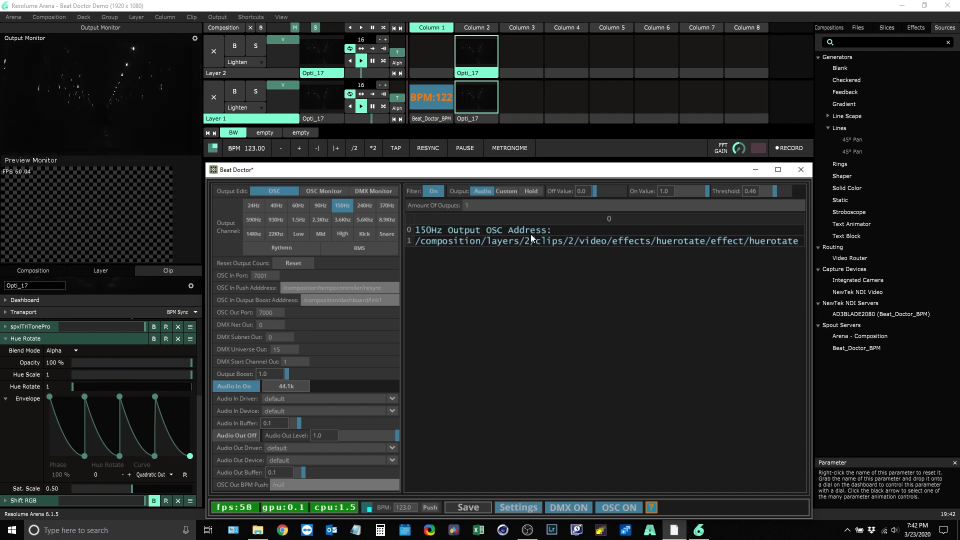
- Try an off value of about 0.57 for the 150Hz channel's filter and return it to 0.0
left_click(597, 191)
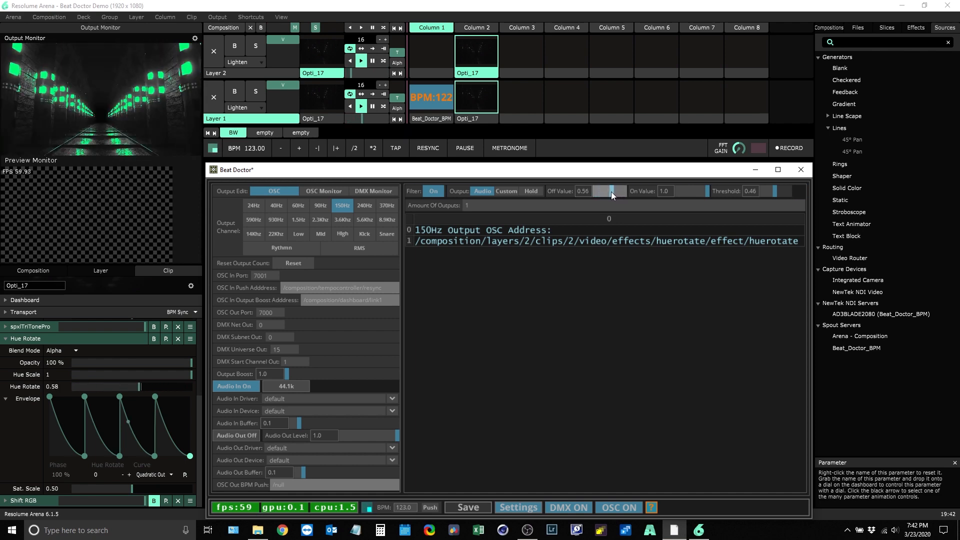
mouse_move(611, 191)
left_mouse_down()
mouse_move(601, 189)
mouse_move(612, 191)
left_mouse_up()
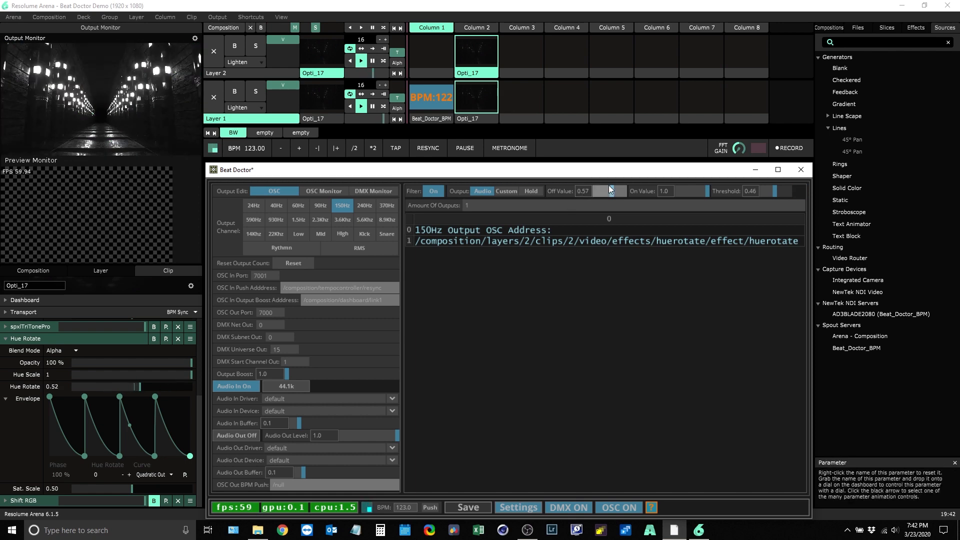
mouse_move(609, 189)
left_mouse_down()
mouse_move(597, 190)
mouse_move(612, 189)
left_mouse_up()
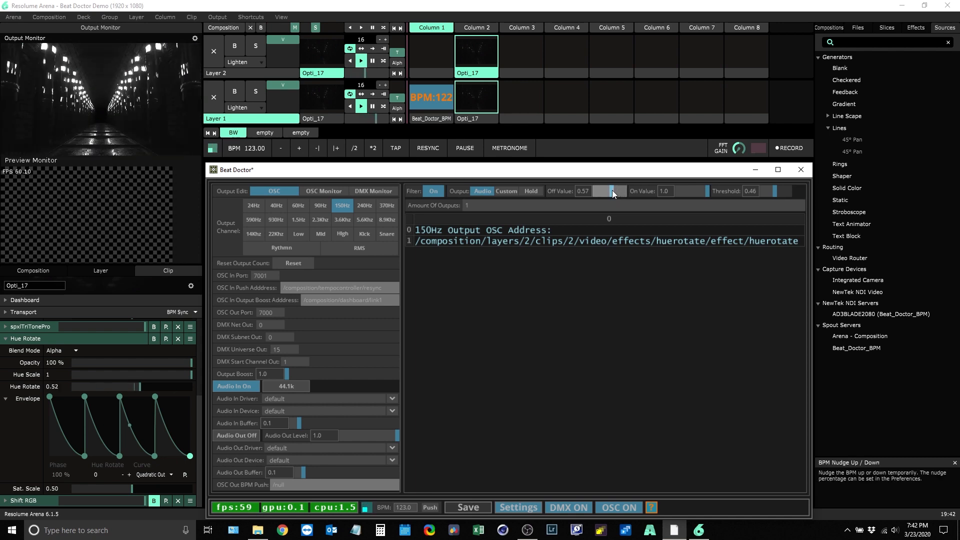
left_click_drag(610, 190, 589, 190)
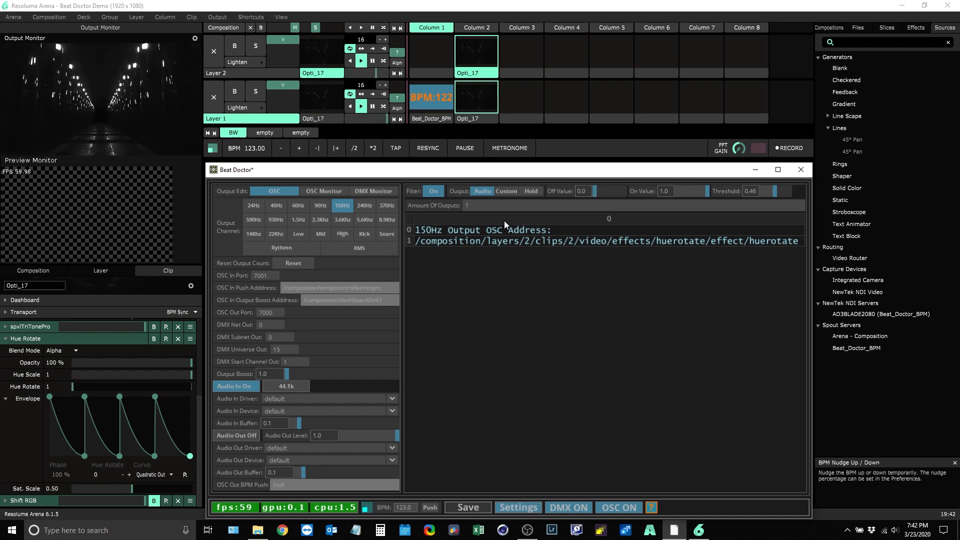
- Switch the 150Hz channel's output mode to Custom with an off value of 0.4 and an on value of 0.88
left_click(510, 193)
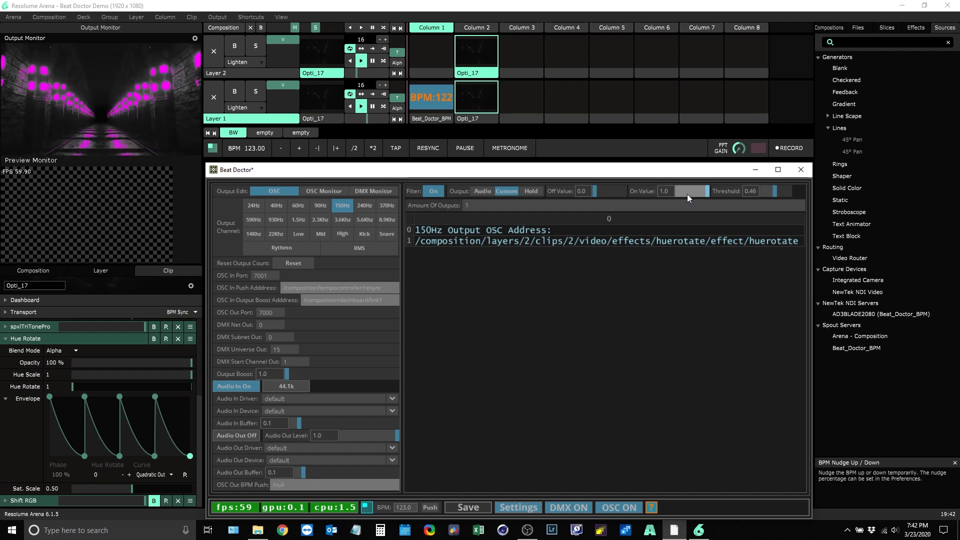
left_click_drag(596, 191, 610, 191)
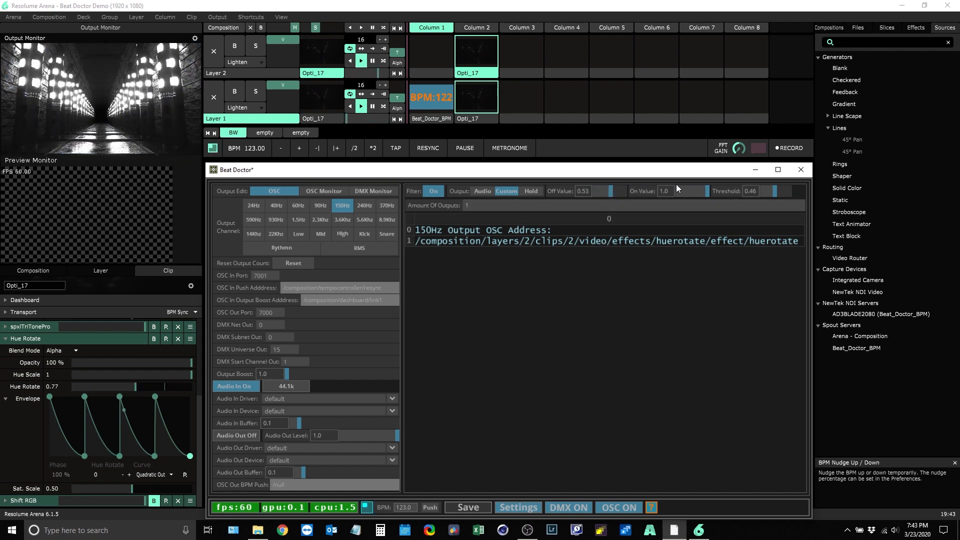
left_click_drag(706, 194, 697, 192)
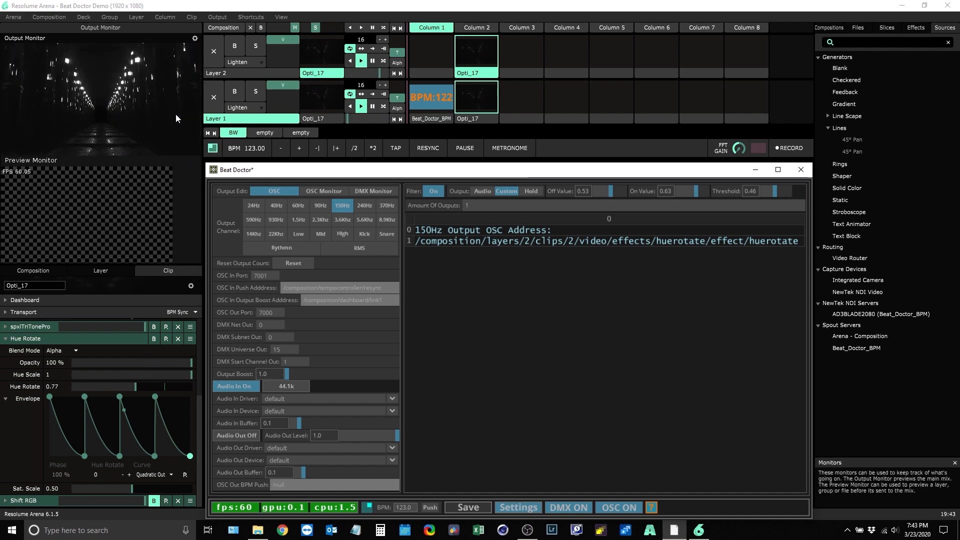
left_click_drag(690, 190, 704, 191)
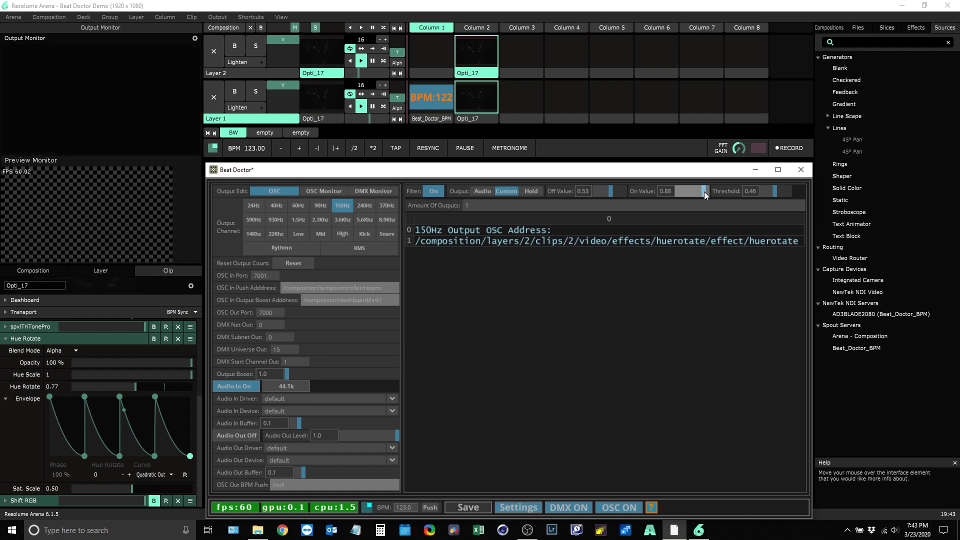
left_click(606, 190)
left_click(607, 190)
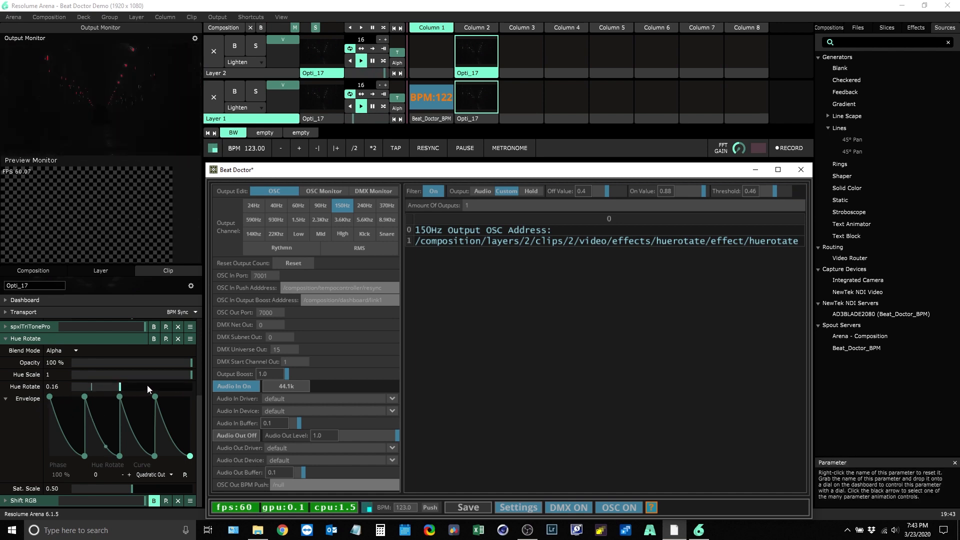
- Try Timeline animation on Resolume's Hue Rotate parameter and return it to Basic
right_click(7, 390)
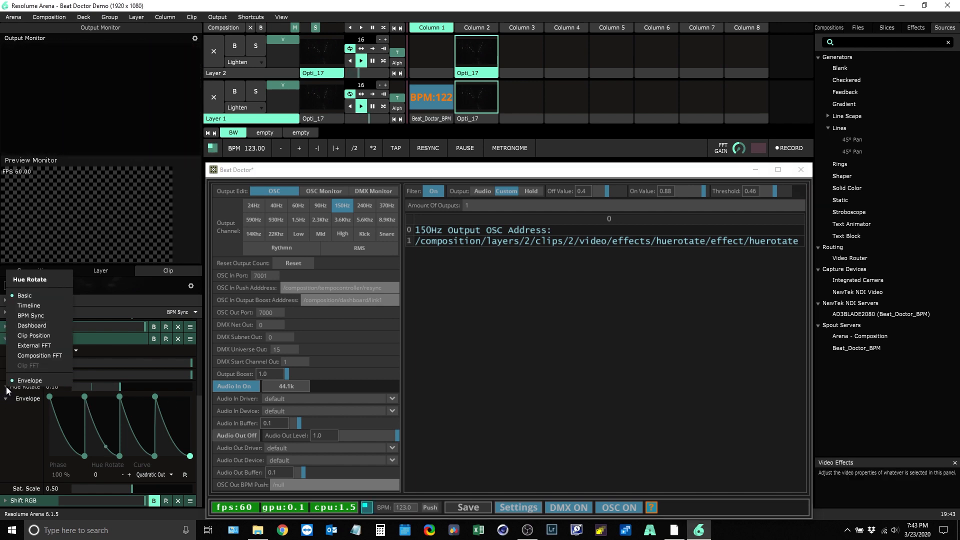
left_click(37, 308)
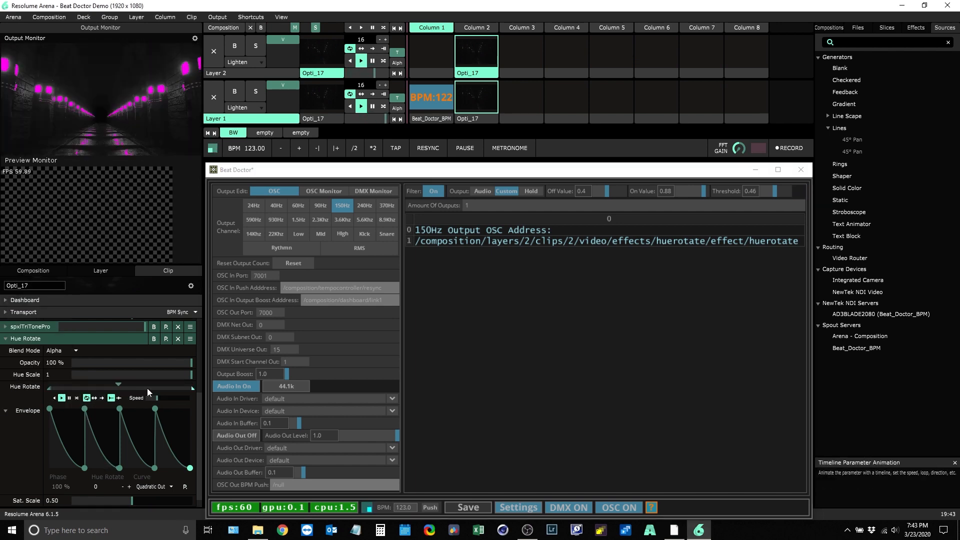
left_click(4, 392)
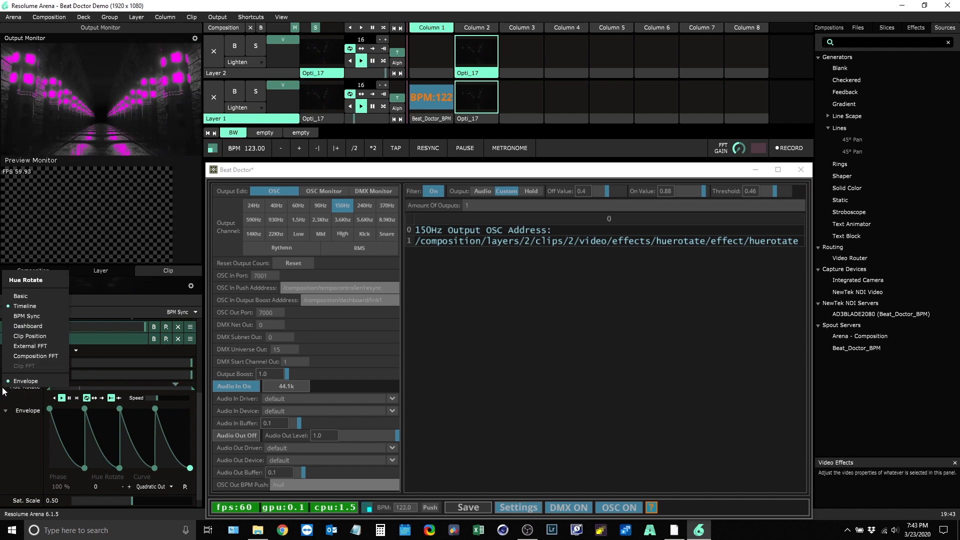
left_click(21, 299)
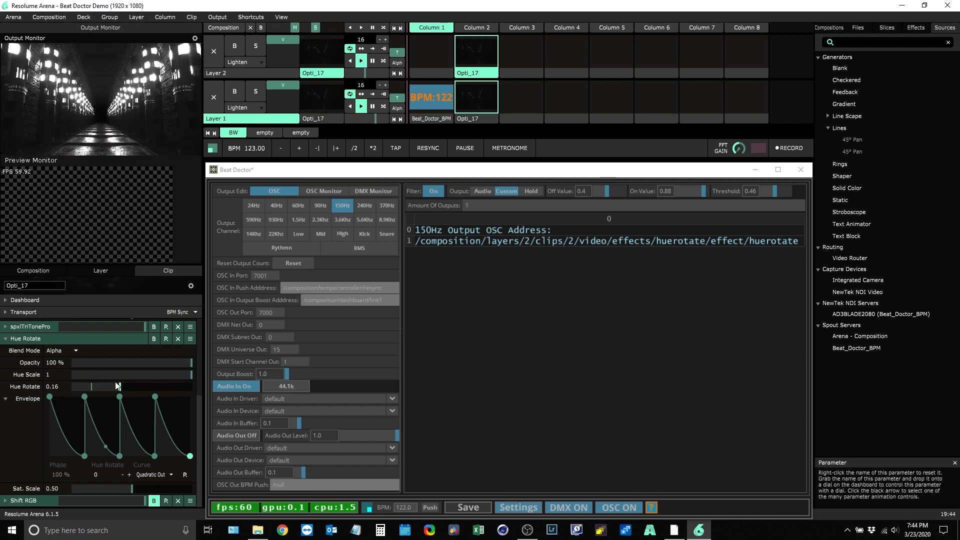
- Try the Hold output mode for the 150Hz channel with the filter off and on, and return to Custom
left_click(534, 192)
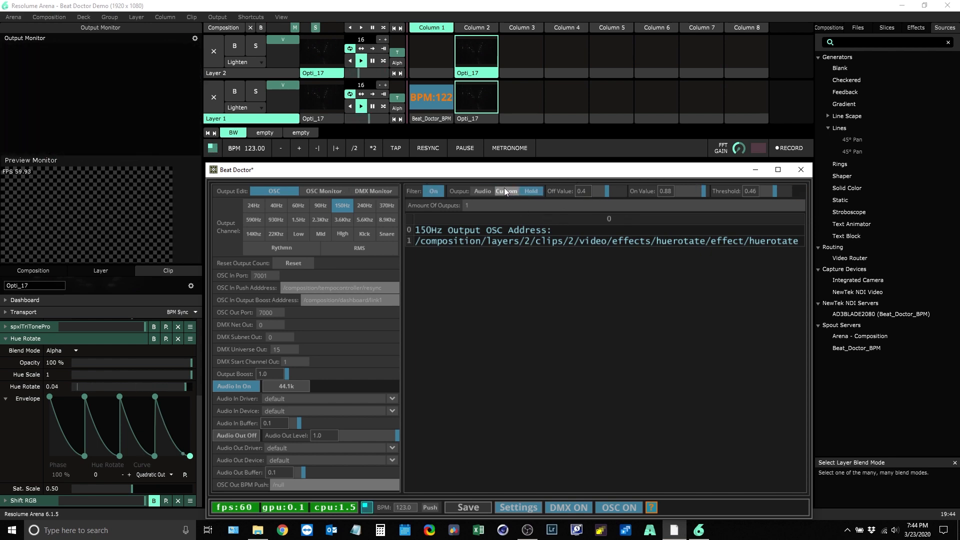
left_click(432, 191)
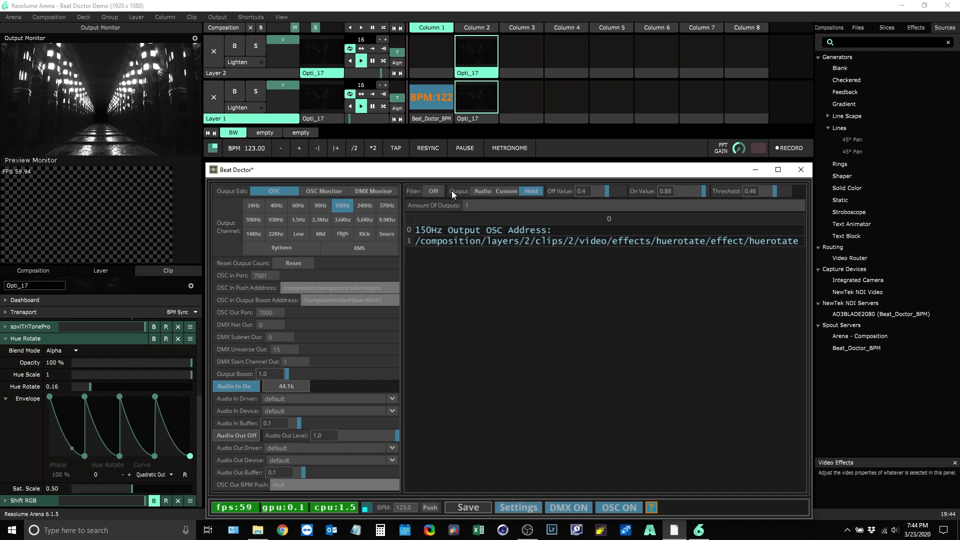
left_click(432, 191)
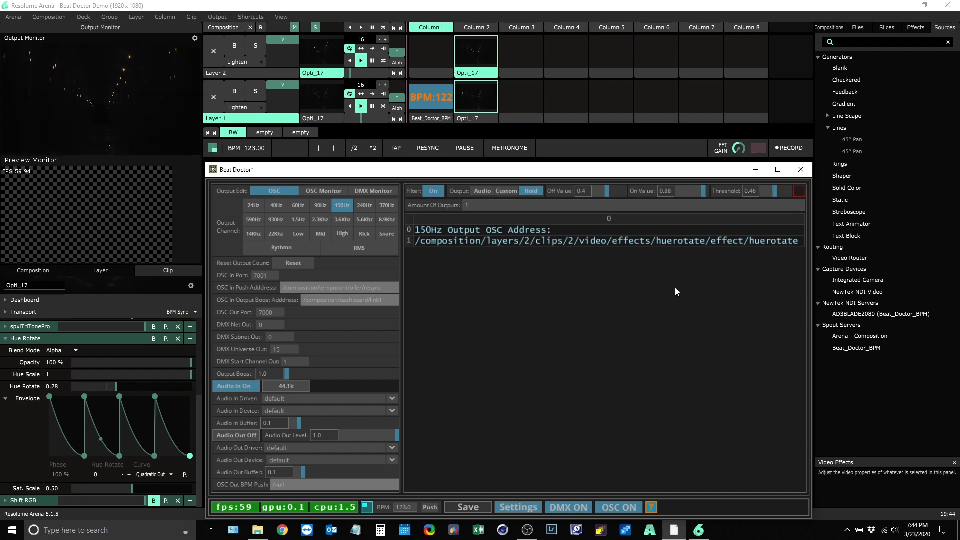
left_click(503, 191)
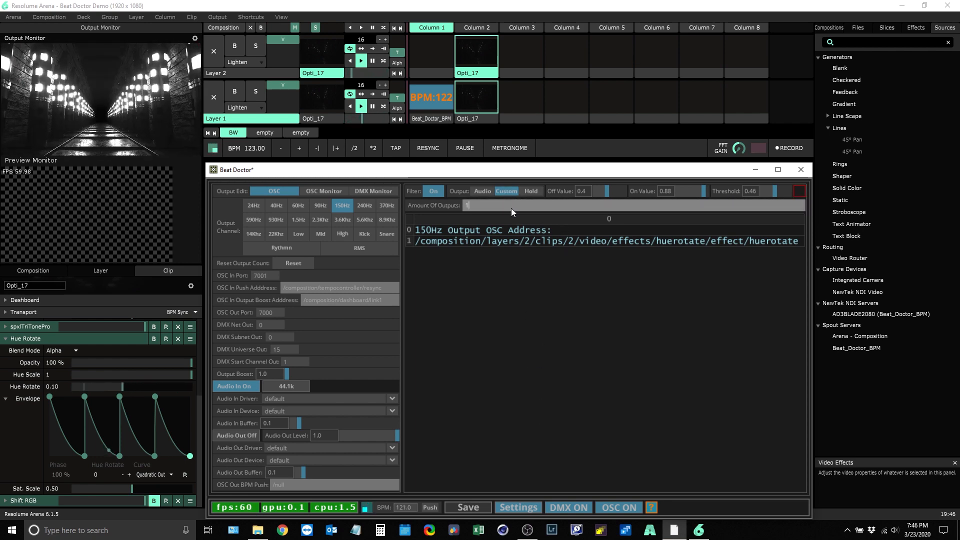
- Try 12 outputs for the 150Hz channel and return the amount to 1
type("2")
key("Return")
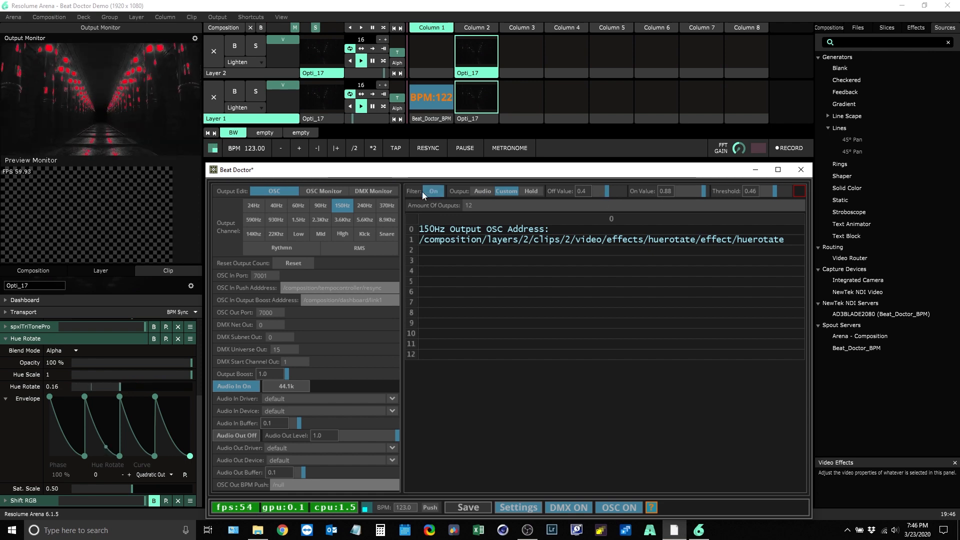
left_click(534, 209)
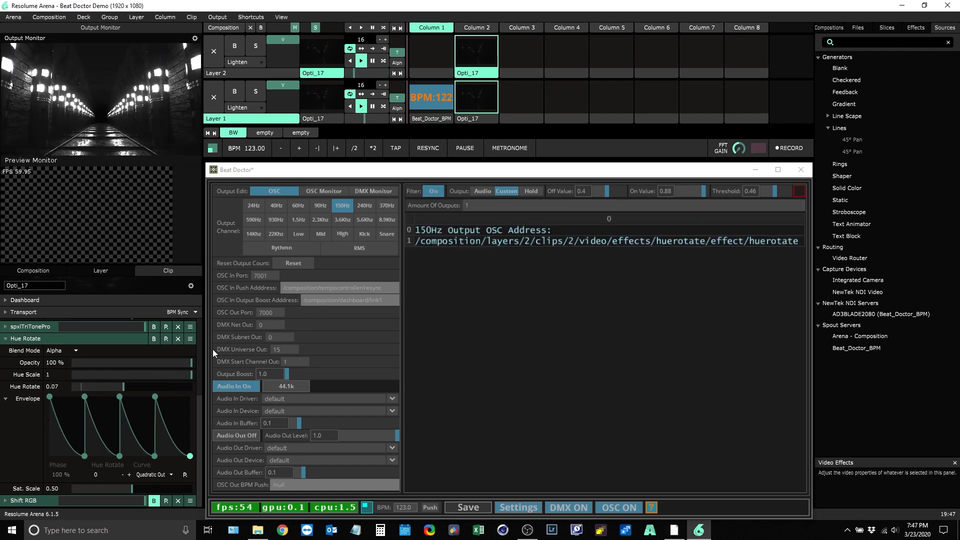
- Collapse the clip's Hue Rotate effect in Resolume and expand the Shift RGB effect to show its R, G and B parameters
left_click(6, 339)
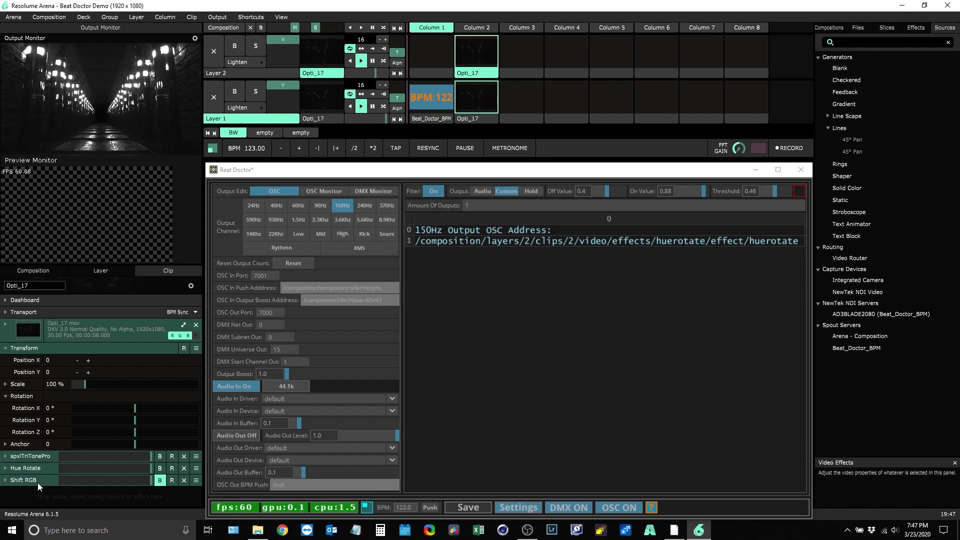
left_click(6, 480)
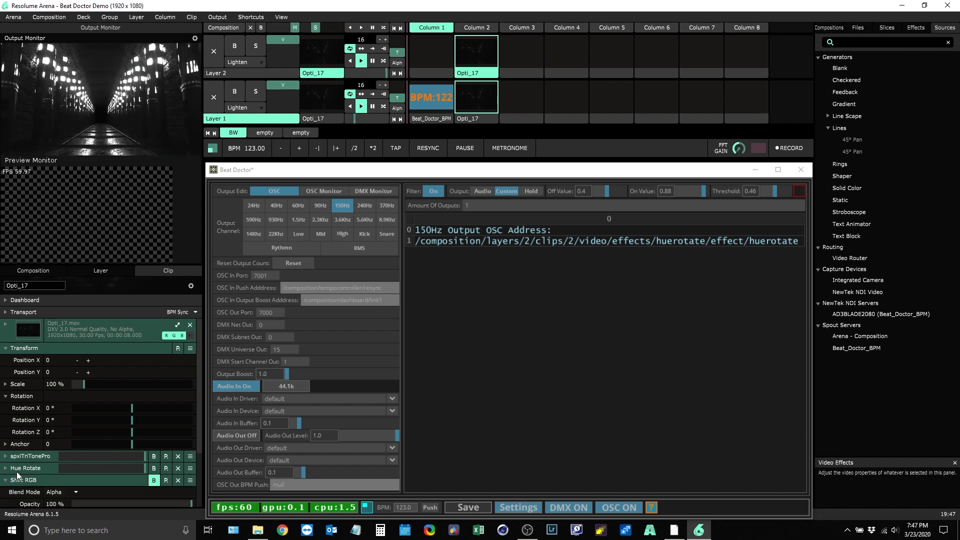
scroll(17, 471, "down", 3)
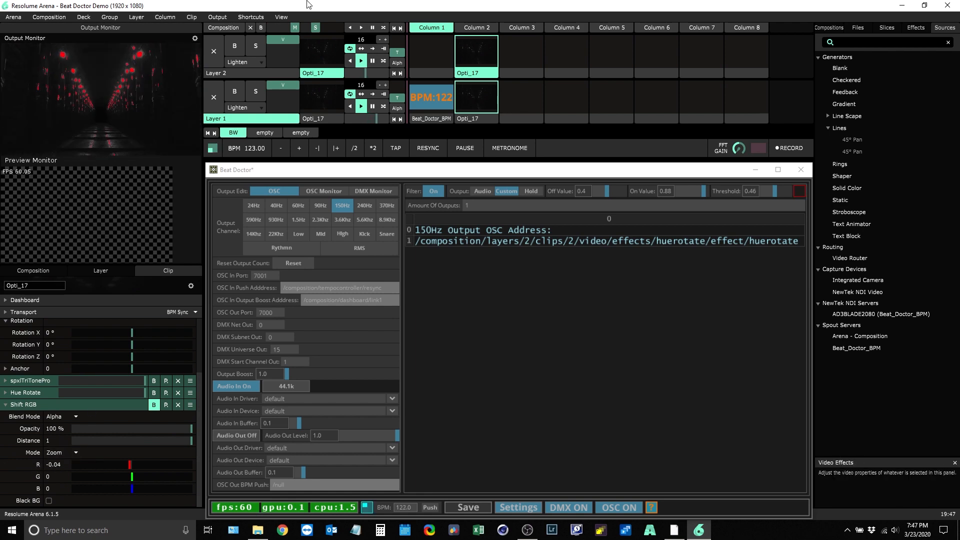
- Enter OSC shortcut editing, copy the Shift RGB R parameter's layer 2, clip 2 OSC input address, and leave OSC editing
left_click(251, 17)
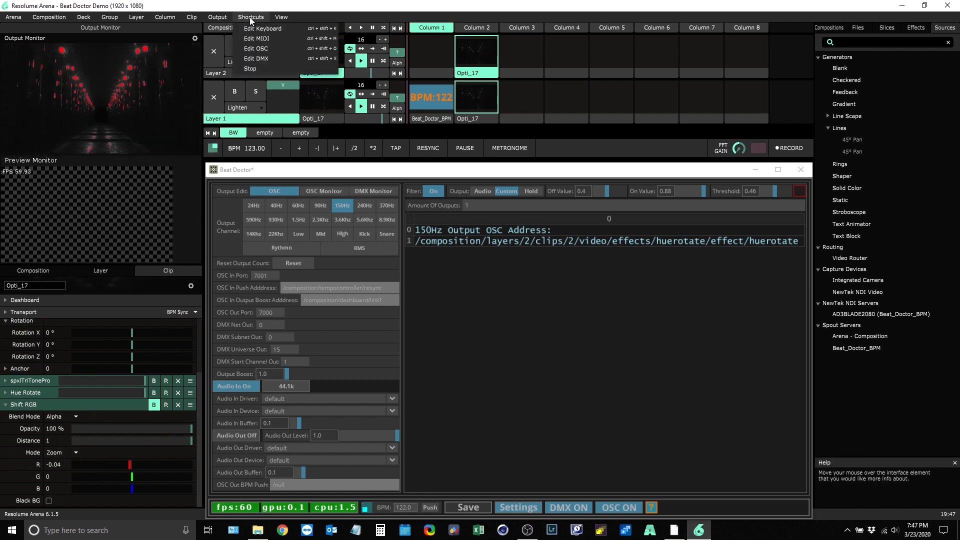
left_click(268, 48)
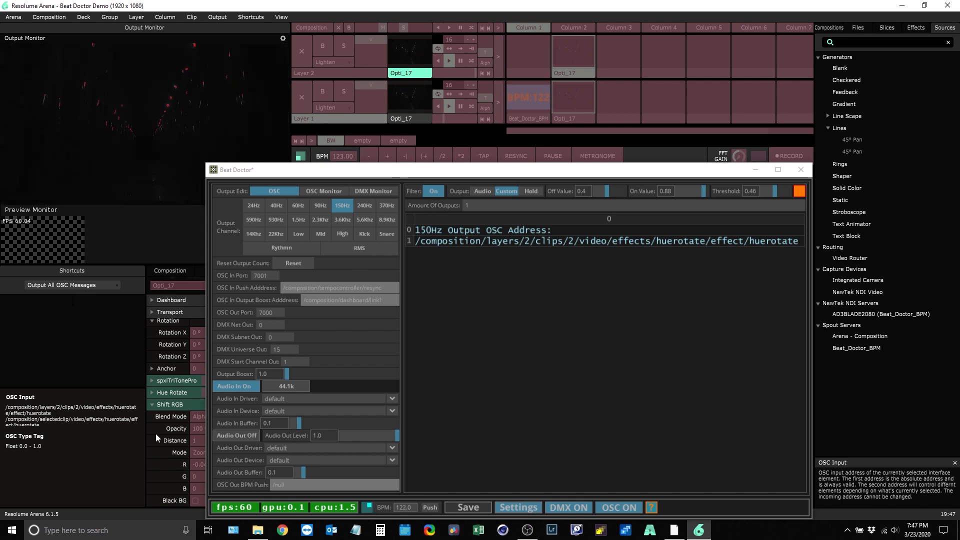
left_click(196, 464)
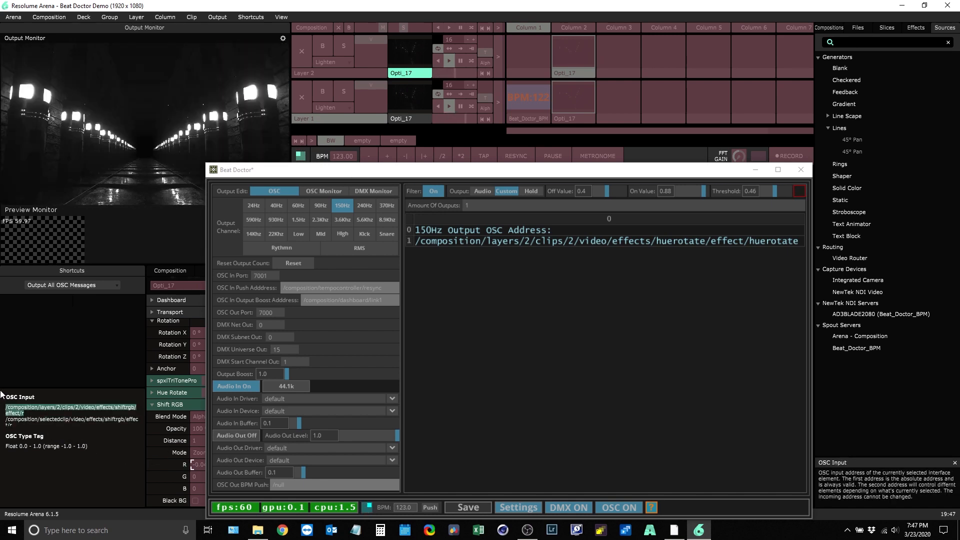
left_click_drag(24, 413, 2, 395)
key("ctrl+c")
key("Escape")
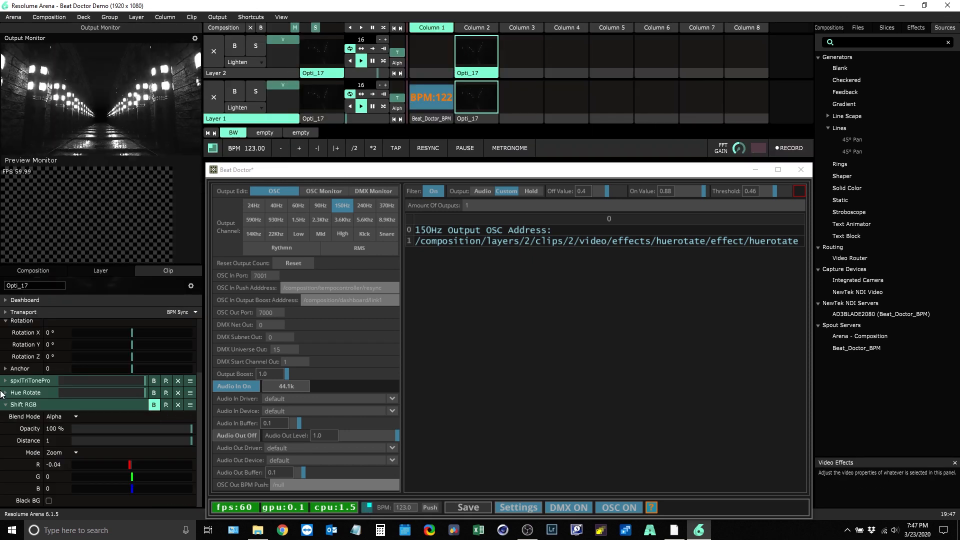
- Check the channel values in Beat Doctor's OSC monitor, and open the OSC output settings of the RMS channel
left_click(336, 192)
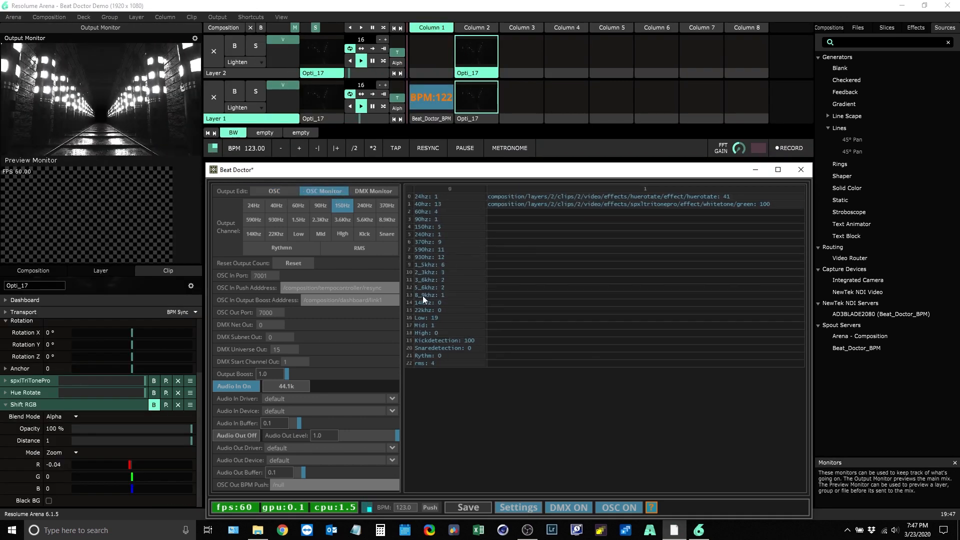
left_click(337, 201)
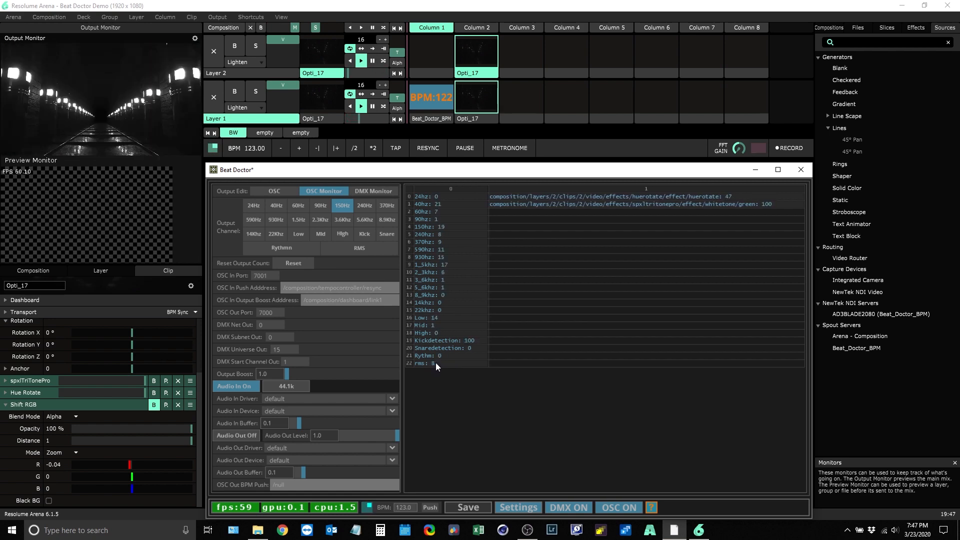
left_click(363, 248)
left_click(275, 194)
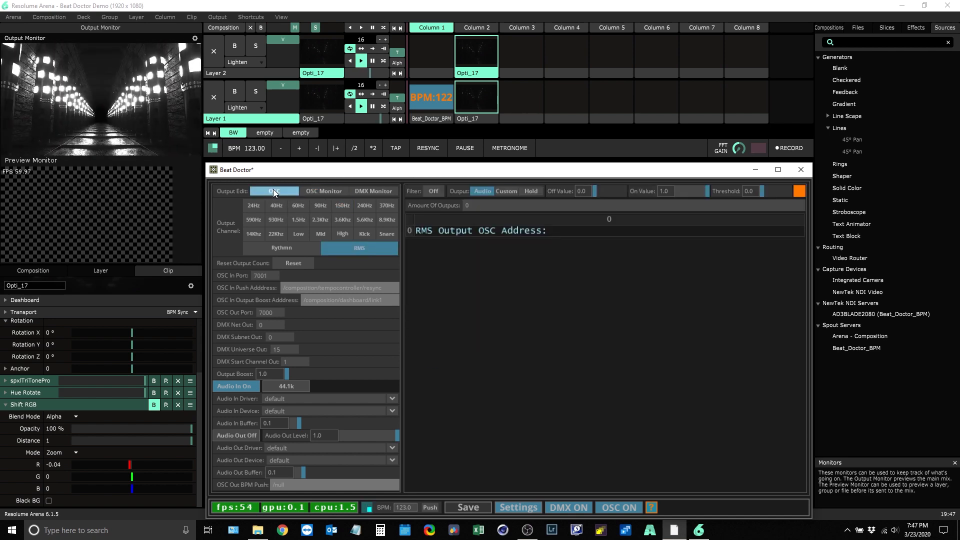
- Give the RMS channel 1 output with the OSC address /composition/layers/2/clips/2/video/effects/shiftrgb/effect/r
left_click(524, 205)
type("1")
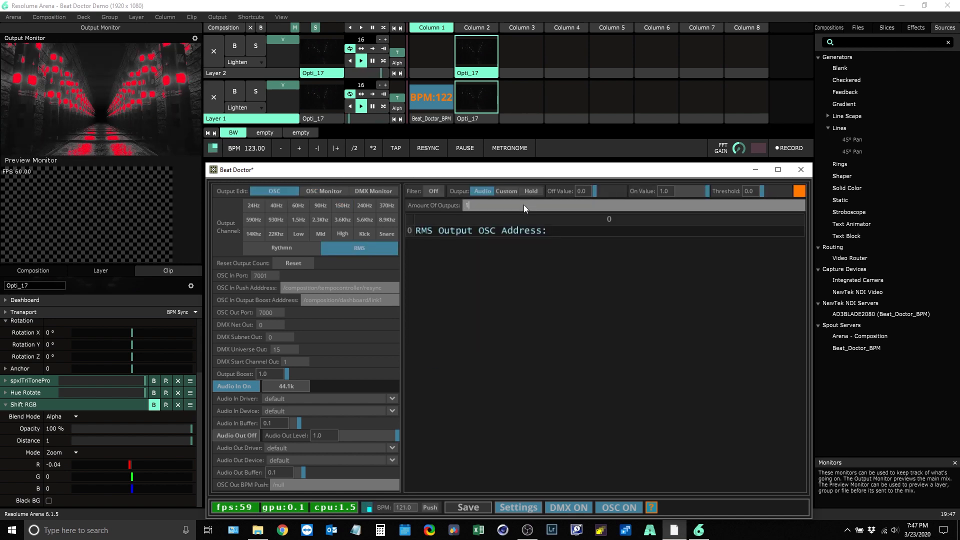
key("Return")
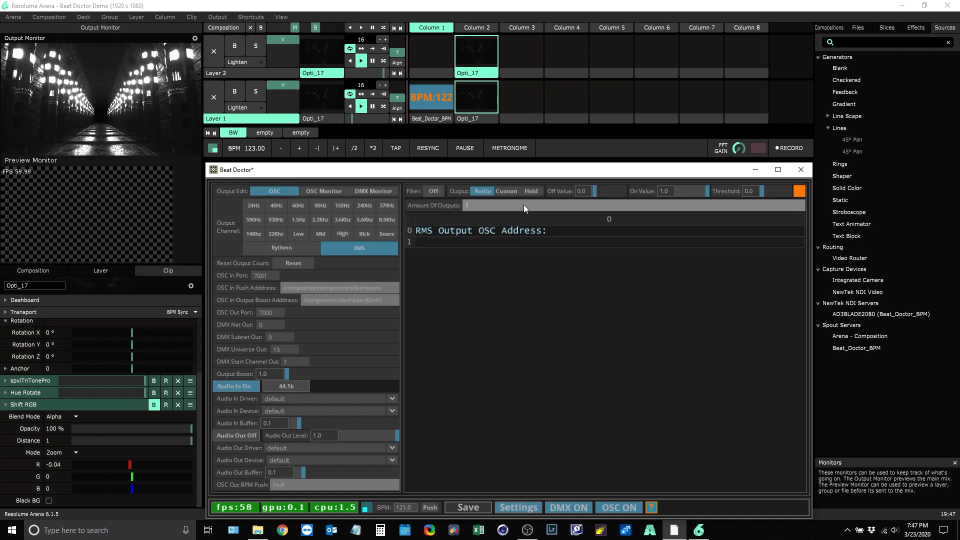
left_click(504, 244)
key("ctrl+v")
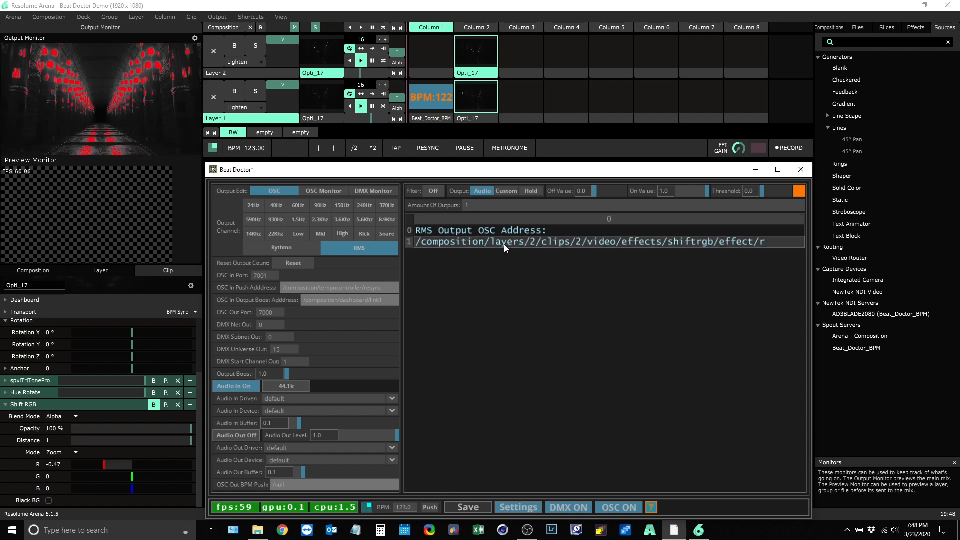
- Take the clip's Shift RGB effect off bypass in Resolume, and turn on the RMS channel's filter with Custom output
left_click(115, 458)
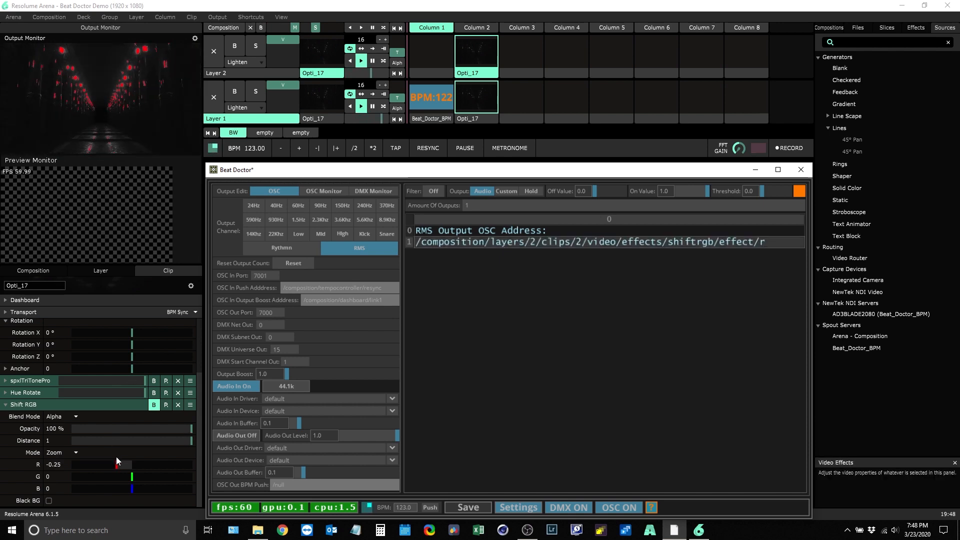
left_click(152, 405)
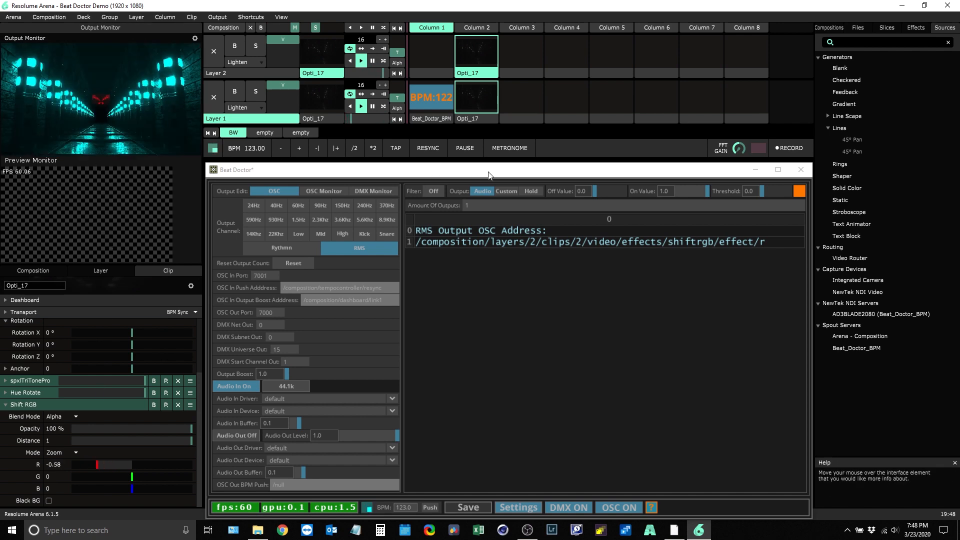
left_click(434, 192)
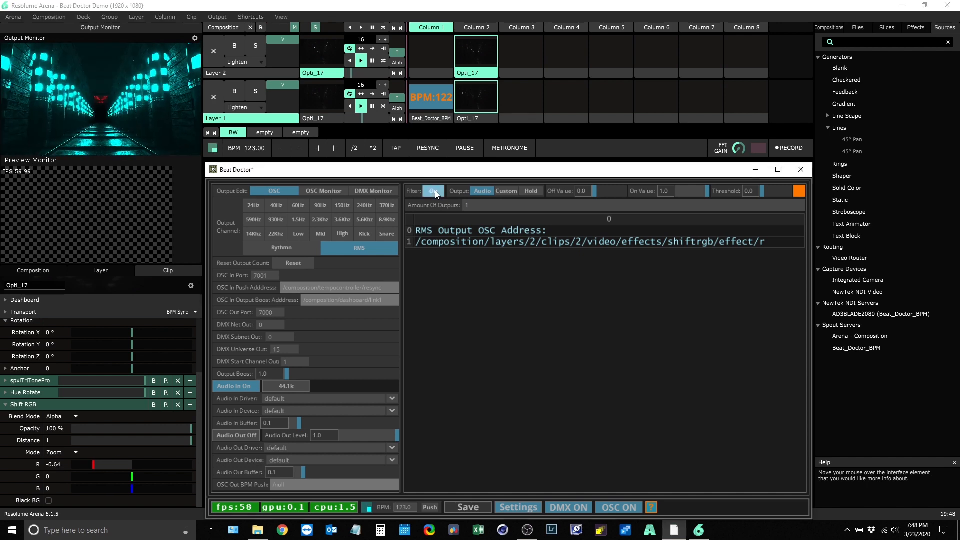
left_click(506, 192)
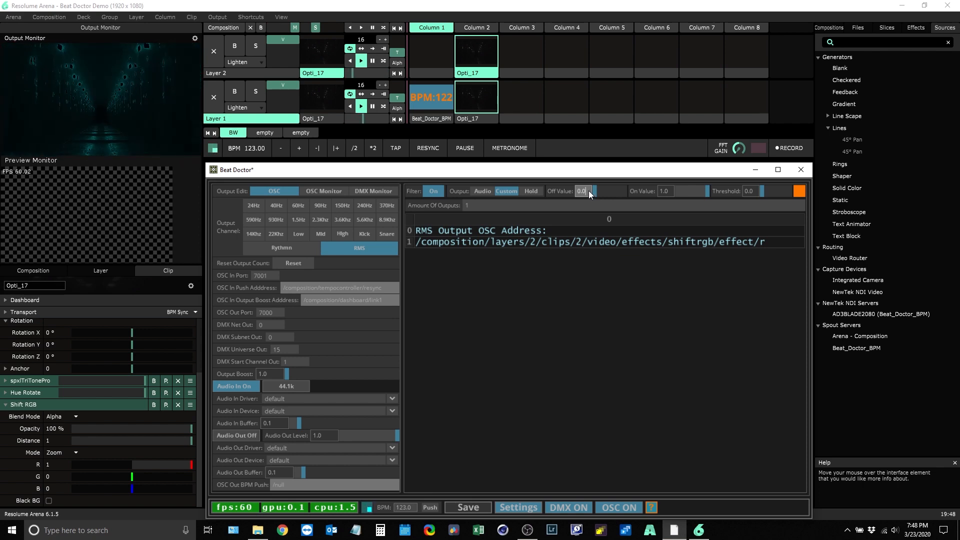
- Set the RMS channel's Off Value to 0.5, On Value to 0.55 and Threshold to about 0.11
key("BackSpace")
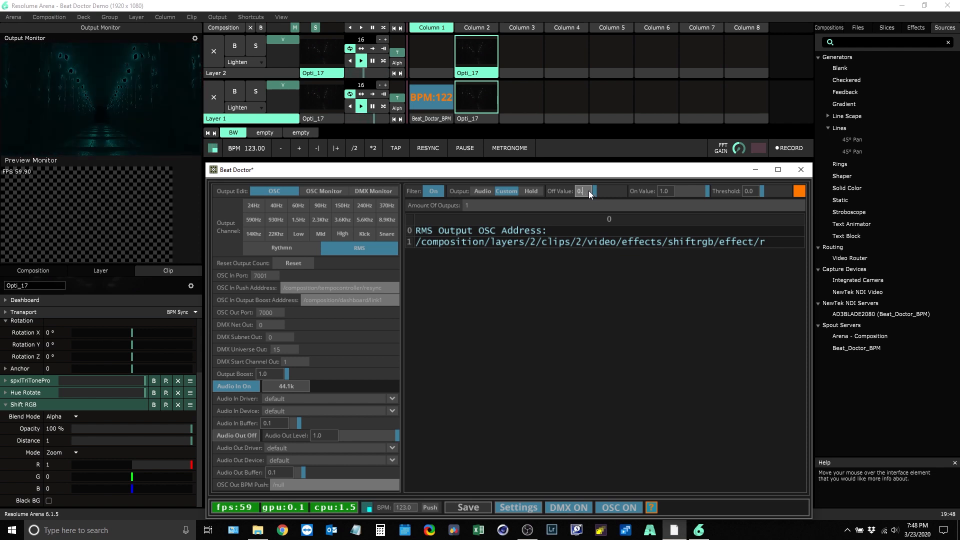
type("5")
key("Return")
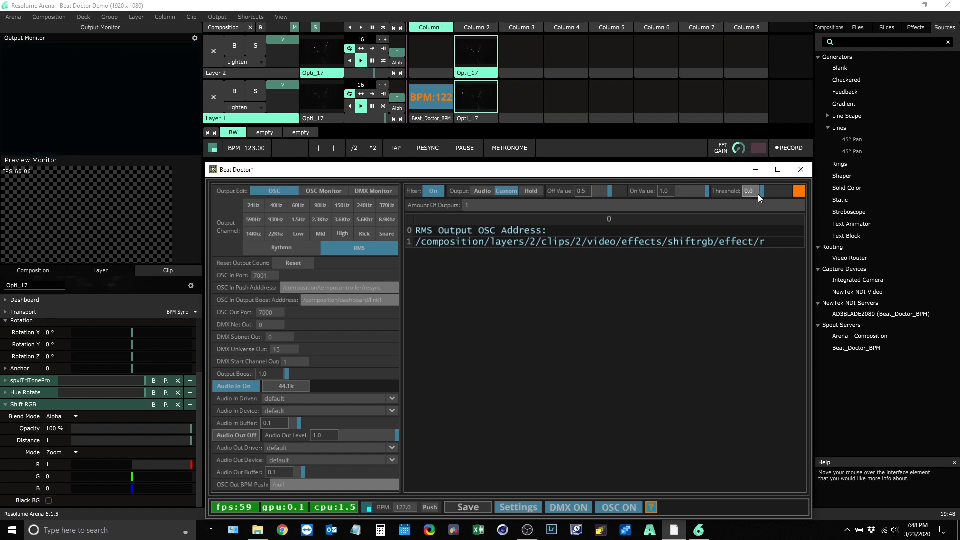
left_click_drag(768, 192, 776, 193)
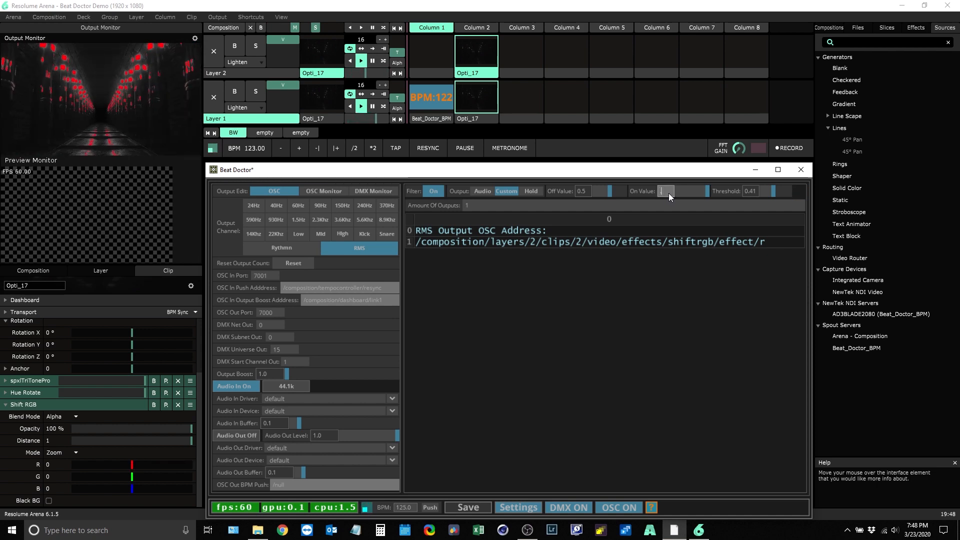
key("Return")
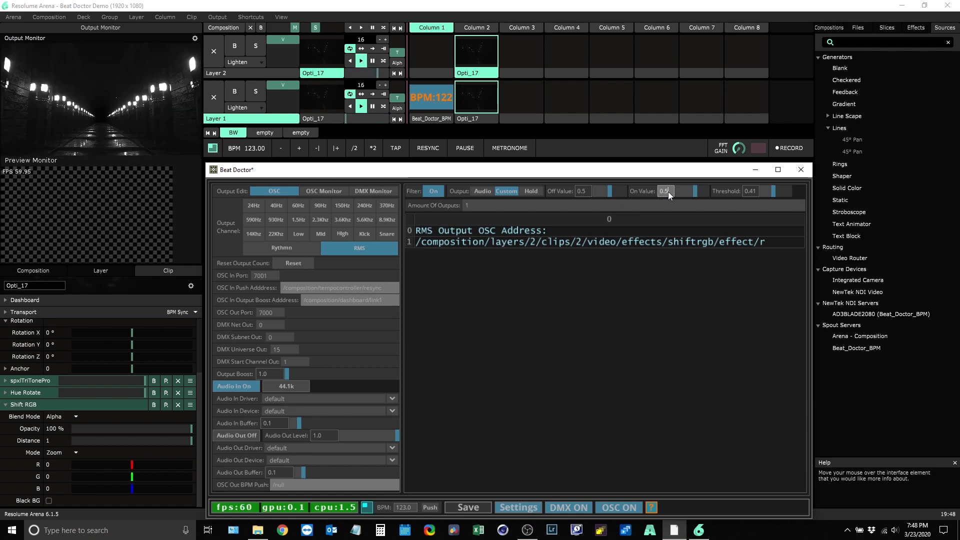
type("5")
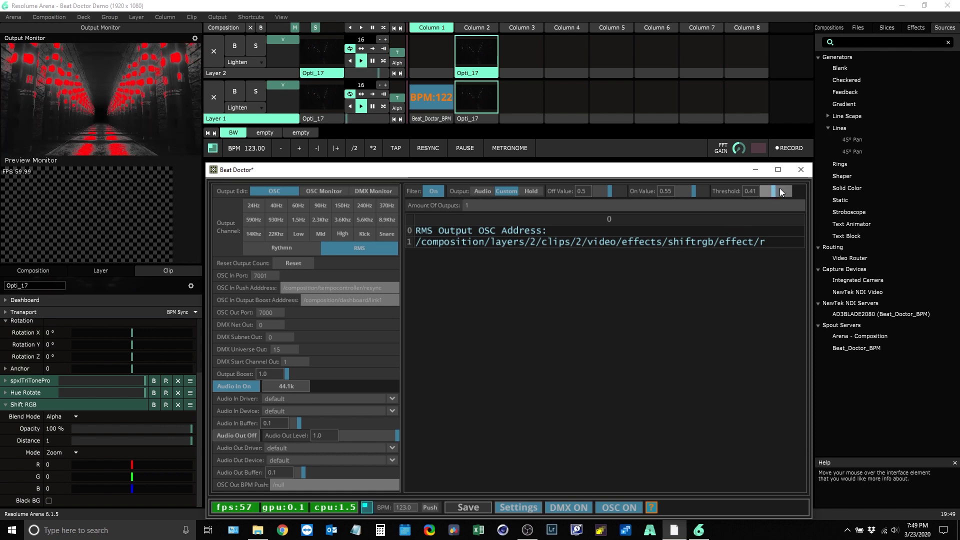
left_click_drag(780, 189, 764, 189)
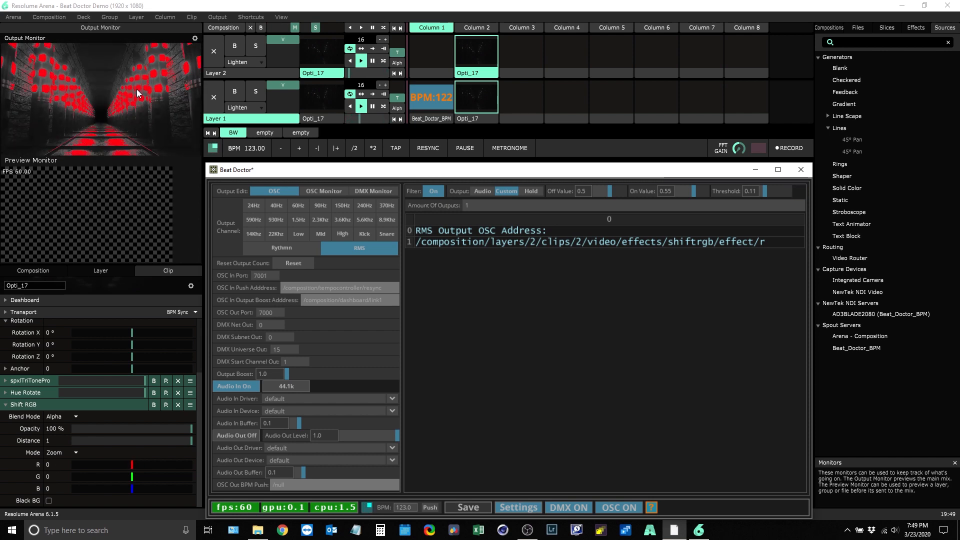
- Collapse the clip's Shift RGB effect in Resolume and display the DMX monitor in Beat Doctor
left_click(157, 408)
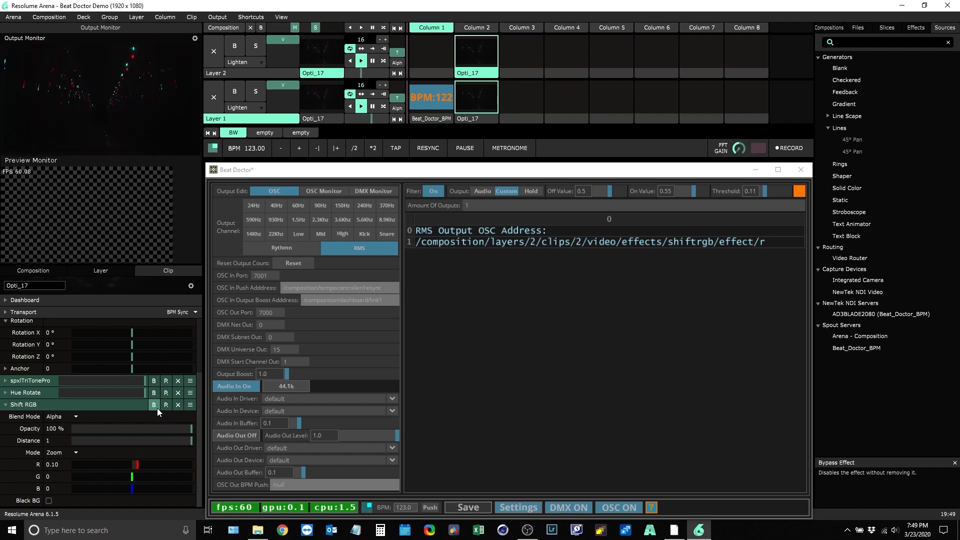
left_click(4, 406)
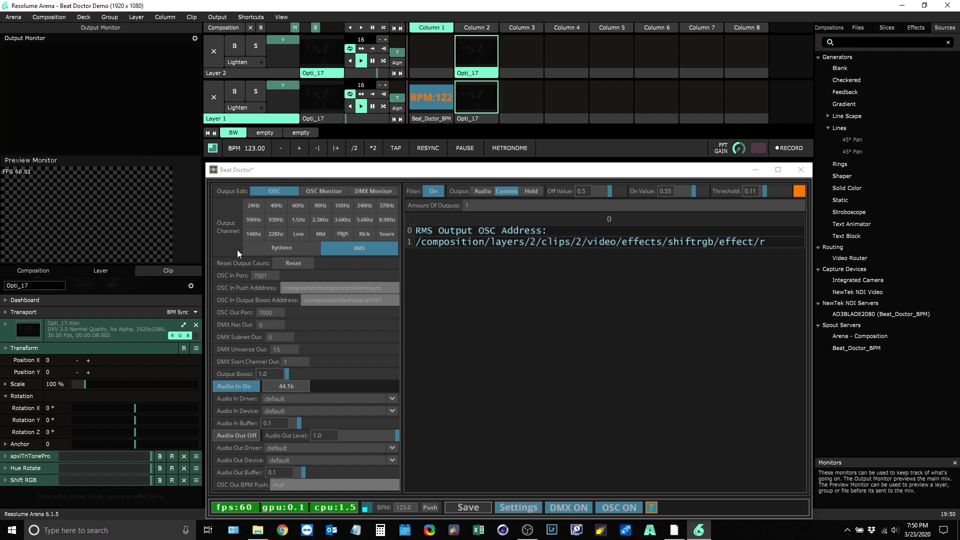
left_click(372, 190)
left_click(372, 190)
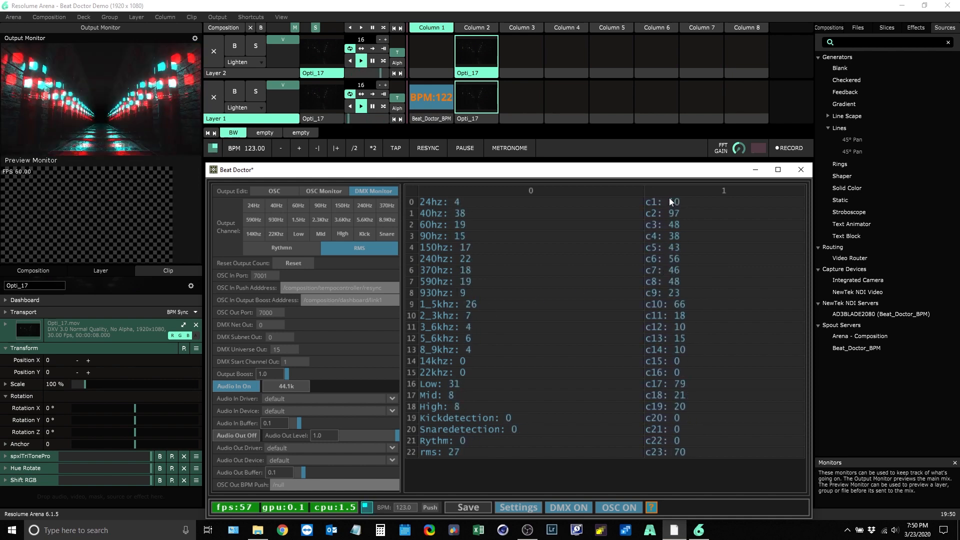
- Try DMX Start Channel Out 10 while watching the DMX monitor, and return it to 1
left_click(298, 361)
type("0")
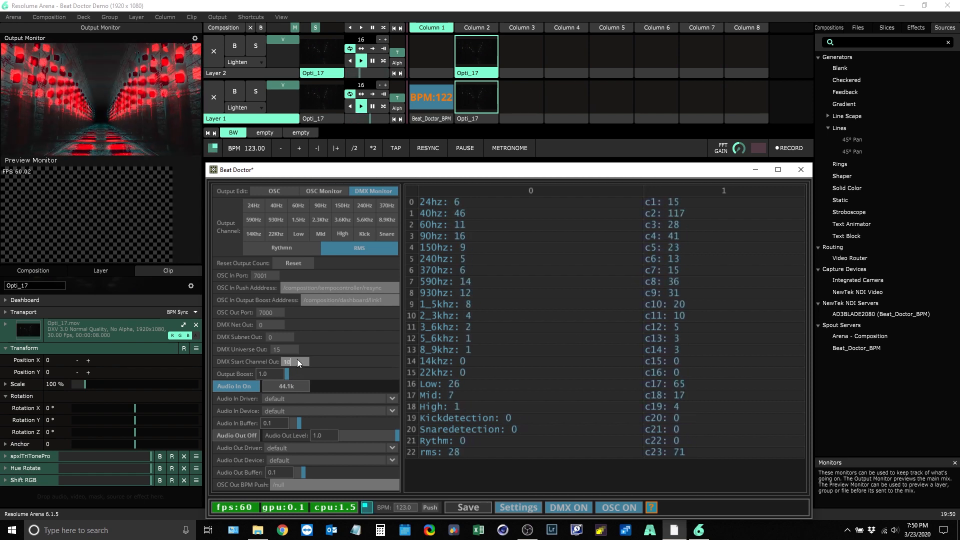
key("Return")
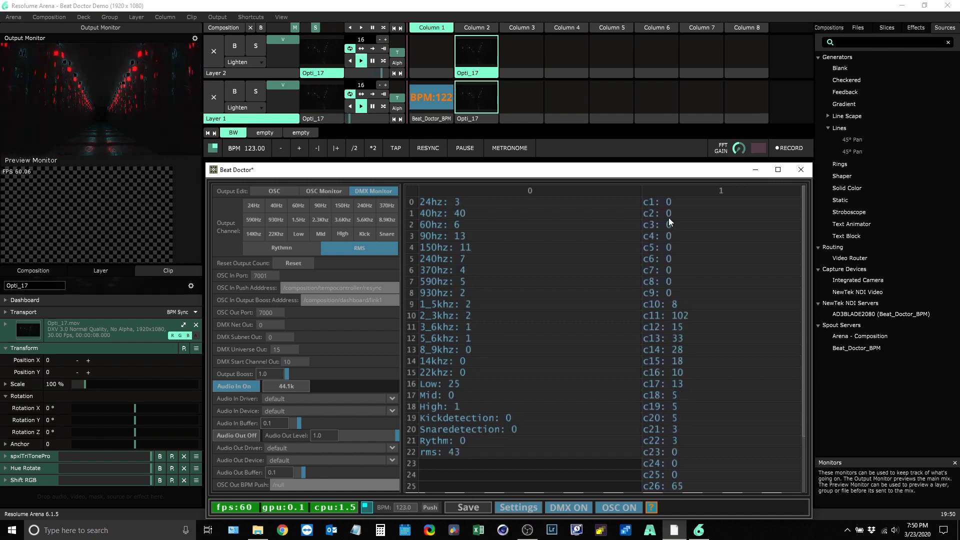
left_click(299, 360)
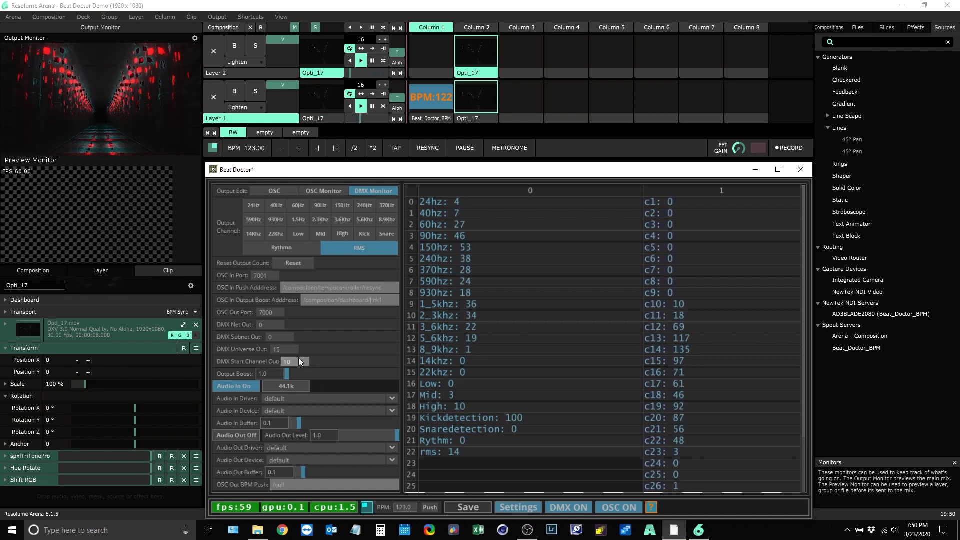
key("BackSpace")
key("Return")
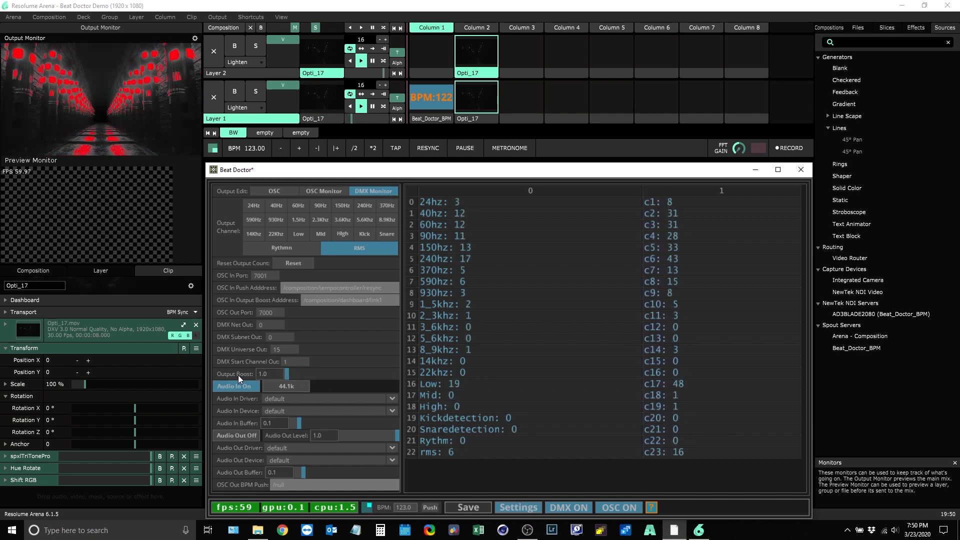
- Try boosting the input filter bands in the settings while checking the OSC monitor, and return them to the middle level
left_click(333, 190)
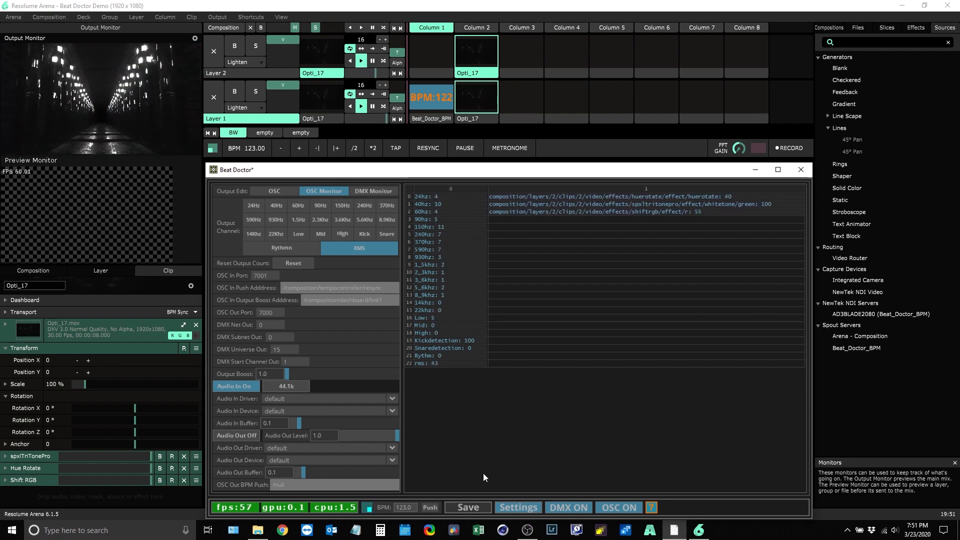
left_click(519, 507)
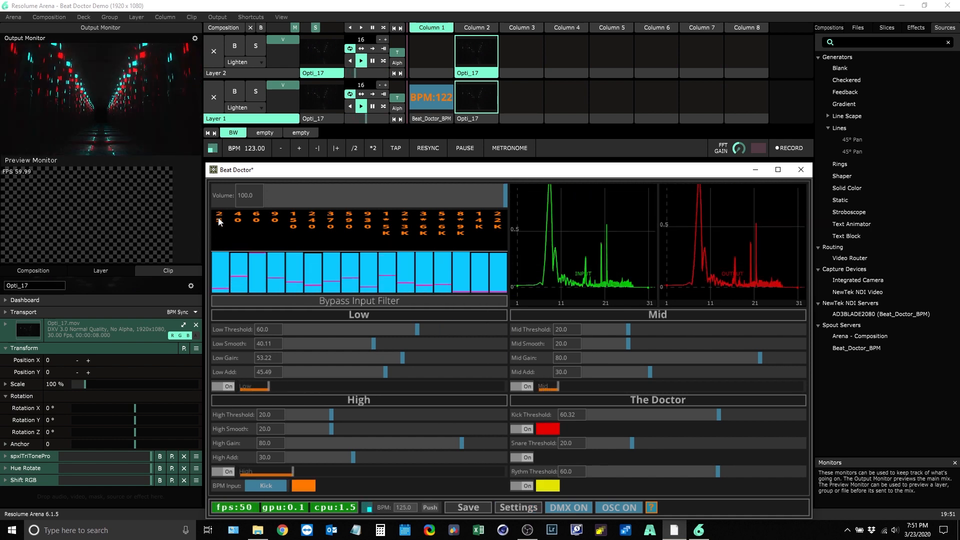
left_click_drag(219, 250, 221, 200)
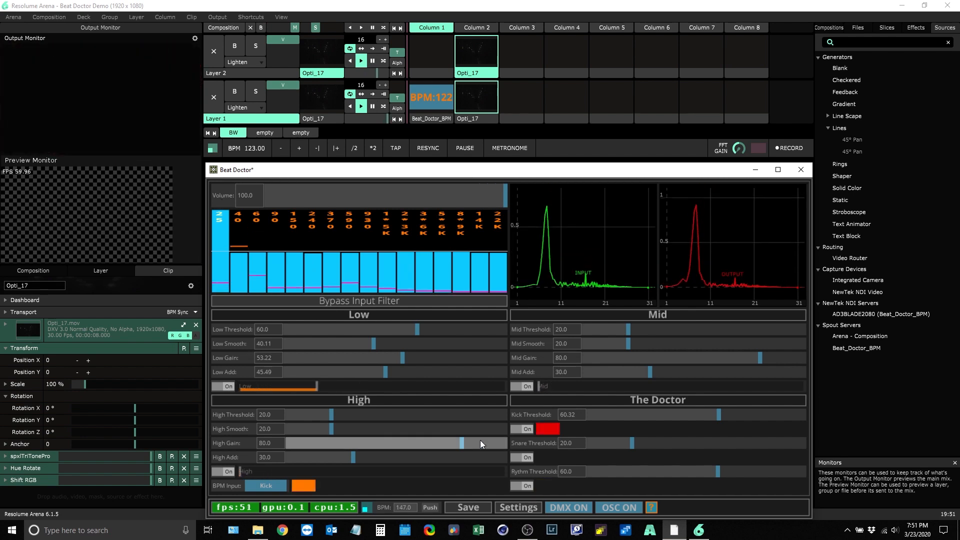
left_click(524, 507)
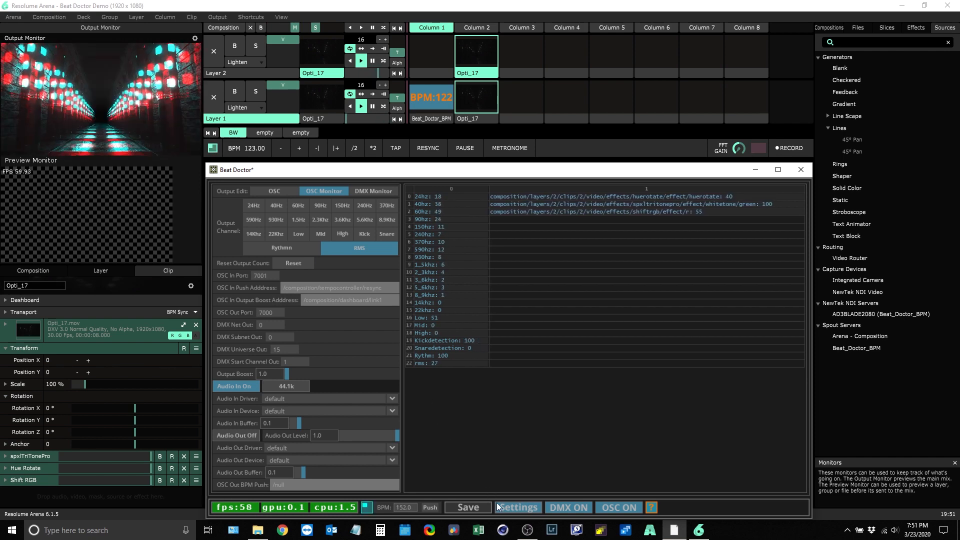
left_click(518, 508)
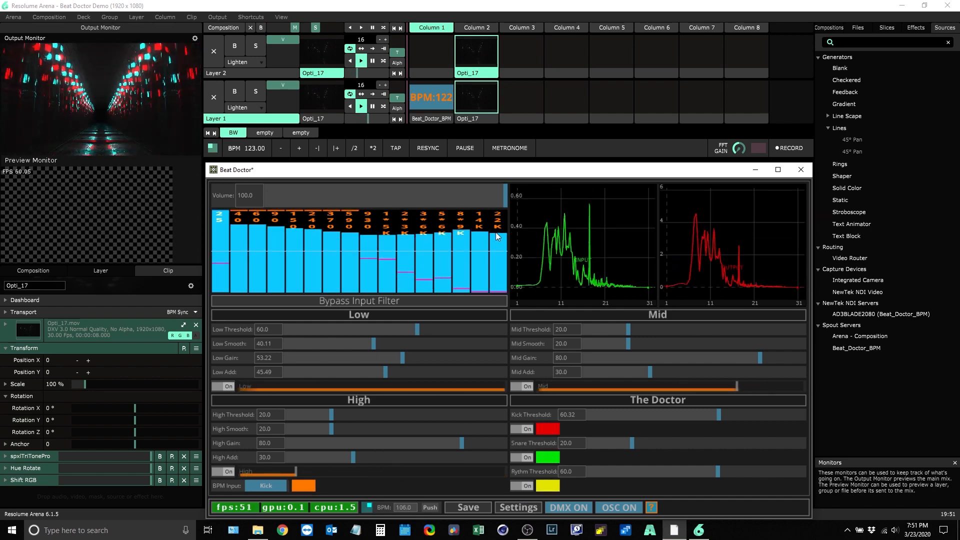
mouse_move(496, 232)
left_mouse_down()
mouse_move(495, 252)
mouse_move(225, 255)
left_mouse_up()
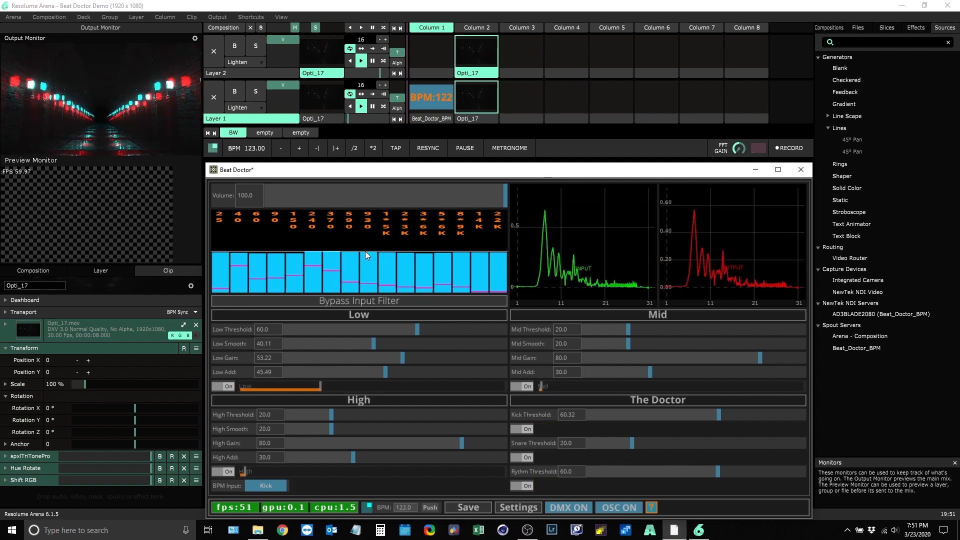
left_click(511, 507)
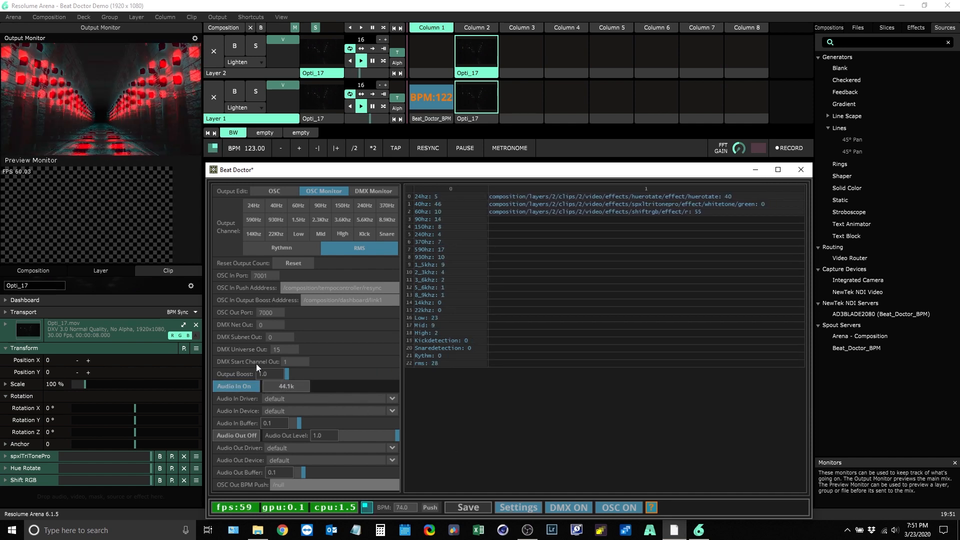
- Try higher Output Boost values such as about 40 while watching the OSC monitor, and return it to 1.0
left_click_drag(289, 374, 332, 371)
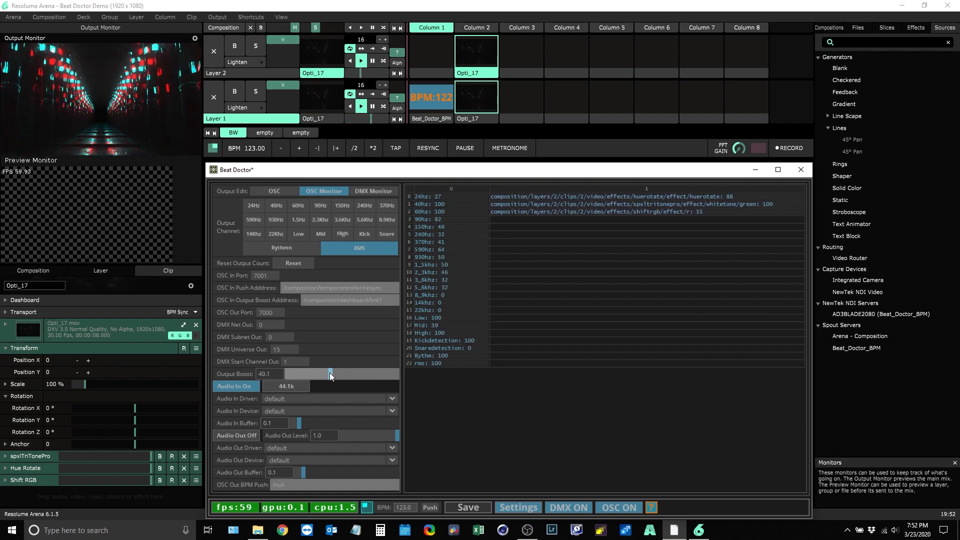
left_click_drag(329, 373, 464, 355)
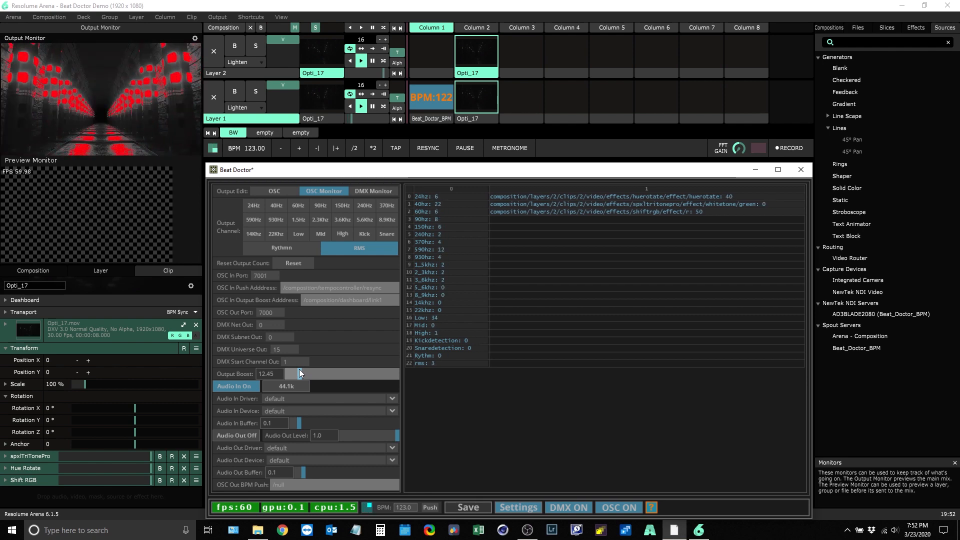
left_click_drag(300, 369, 280, 375)
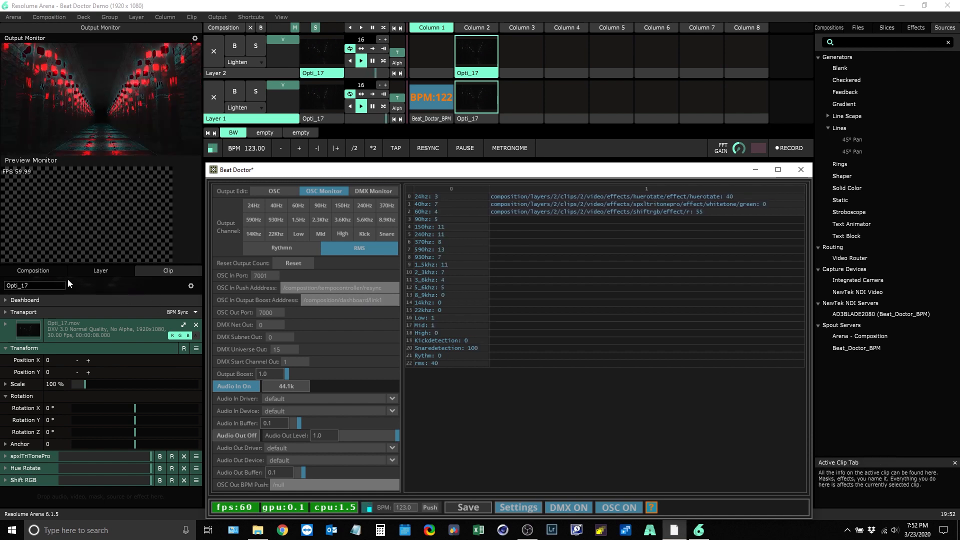
- Show the composition's properties in Resolume and expand its dashboard to reveal the link knobs
left_click(43, 272)
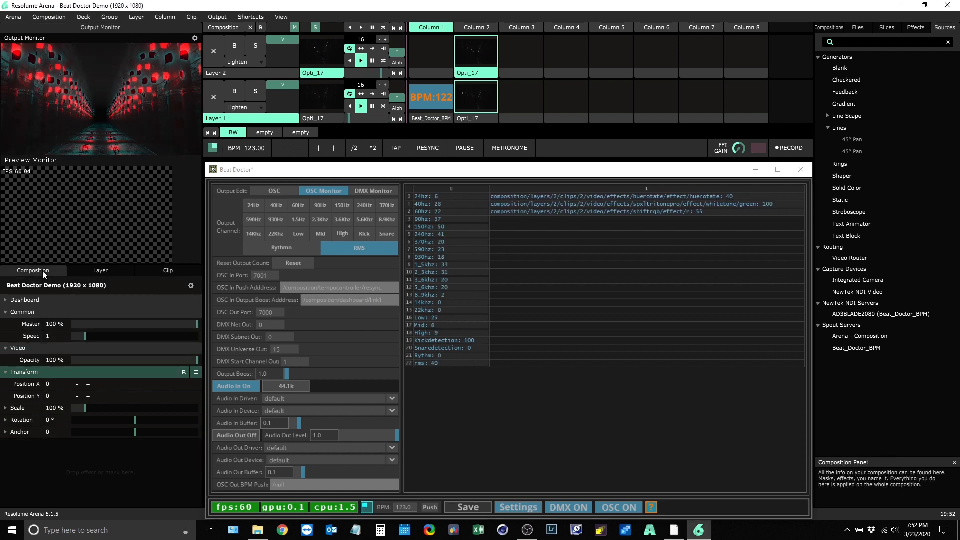
left_click(26, 301)
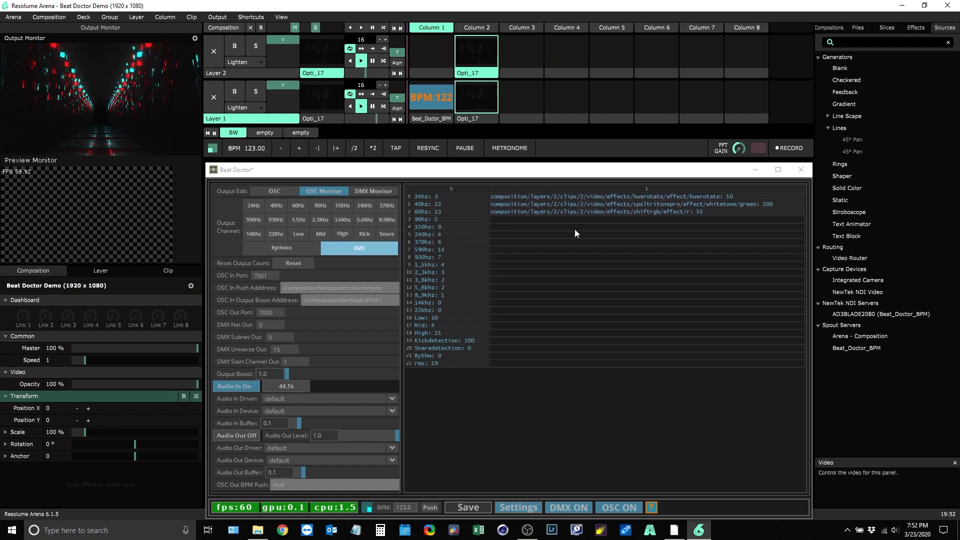
- Add a Vignette effect to the composition in bypassed state and link its Opacity to the dashboard's first knob
left_click(914, 26)
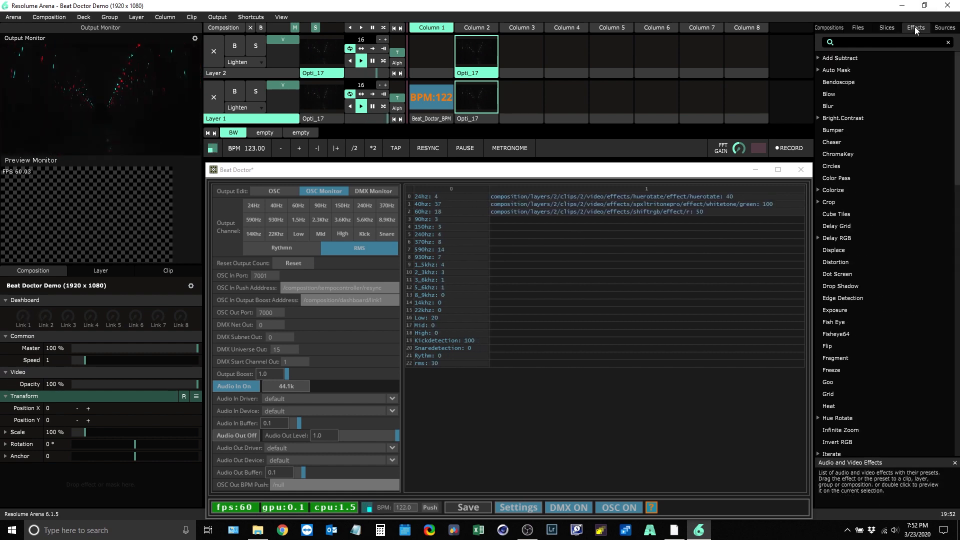
scroll(902, 200, "down", 10)
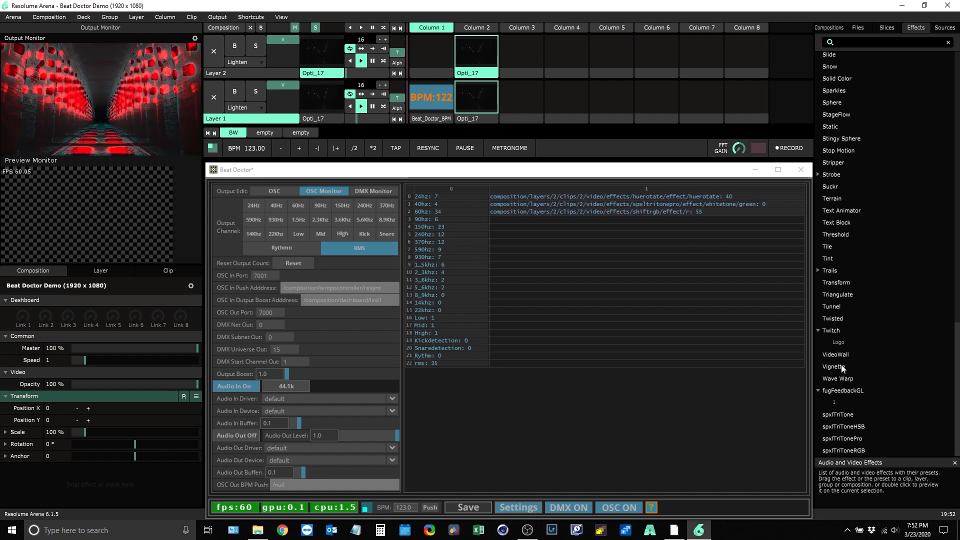
left_click_drag(834, 366, 91, 495)
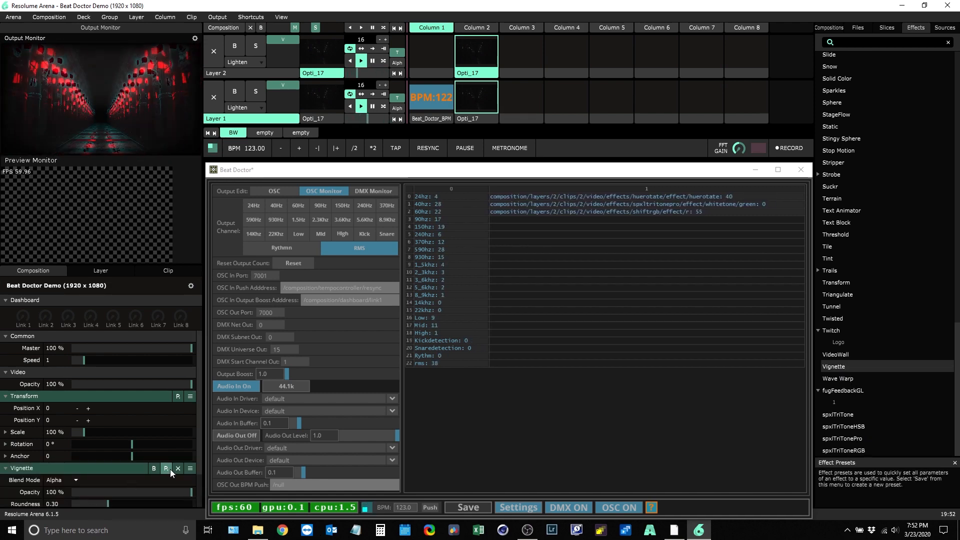
left_click(7, 492)
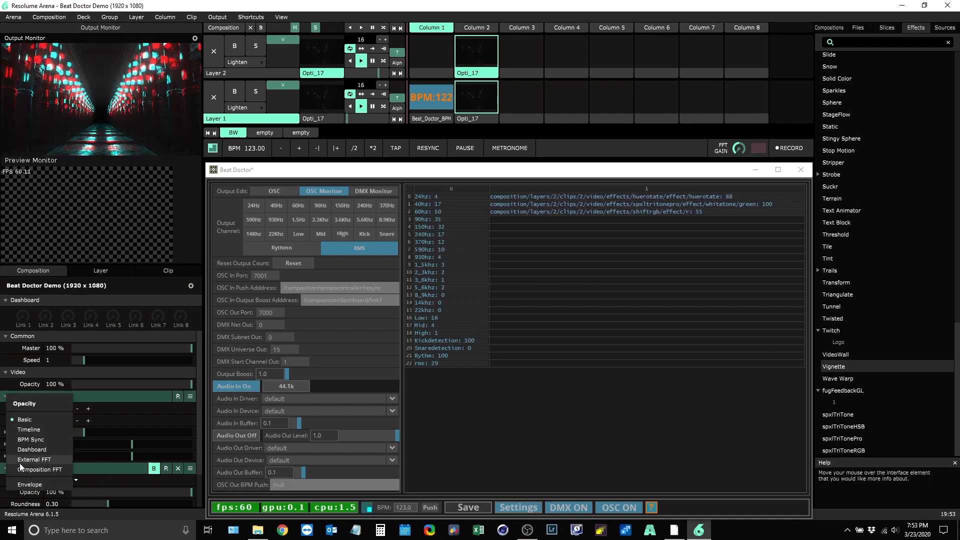
left_click(32, 450)
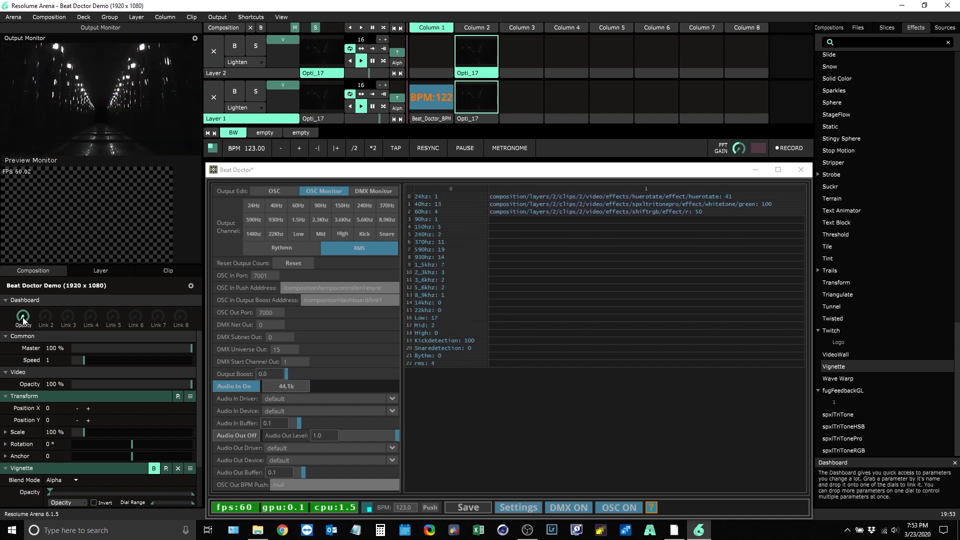
- Try raising Beat Doctor's Output Boost to about 38 with the linked Resolume dashboard knob, and return it to 0.0
left_click_drag(22, 308, 23, 269)
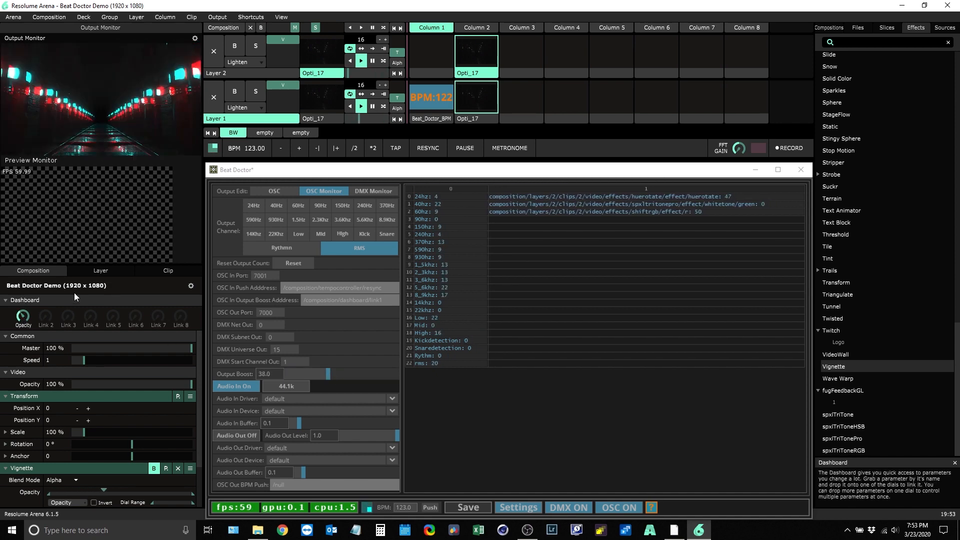
left_click_drag(25, 316, 10, 369)
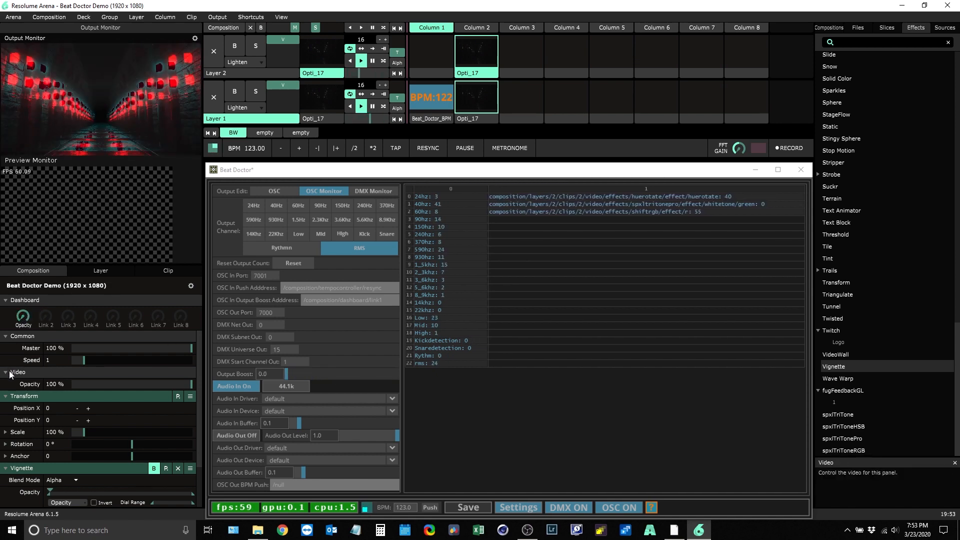
- Minimize Beat Doctor and view the Beat_Doctor_BPM clip's preview and properties, returning to the composition's properties
left_click(756, 170)
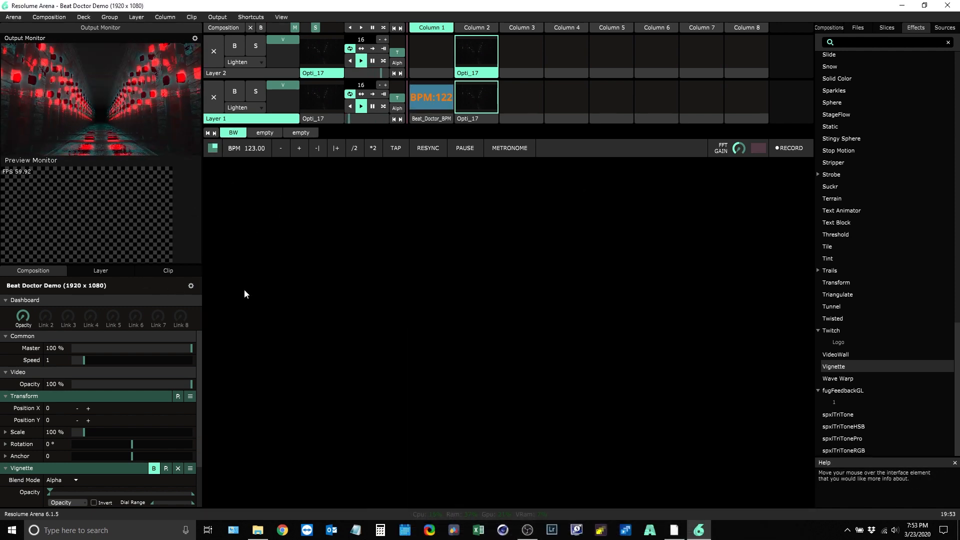
left_click(424, 118)
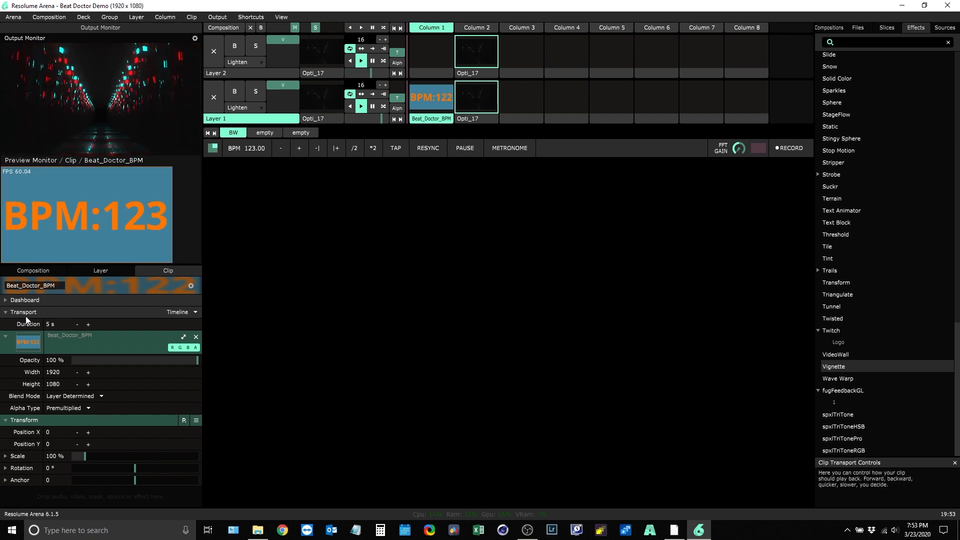
left_click(28, 271)
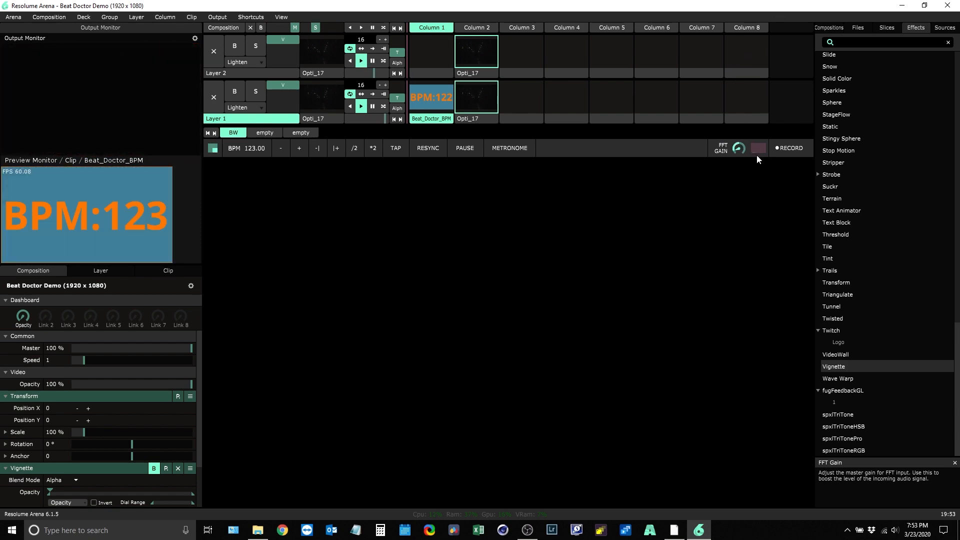
- Switch back to Beat Doctor and review the available audio input drivers and devices, keeping both on default
left_click(674, 531)
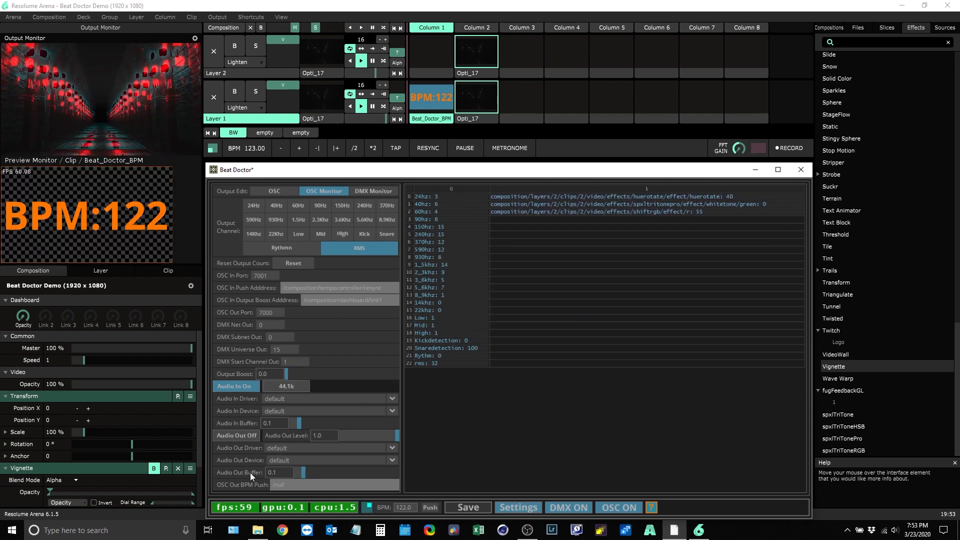
left_click(393, 399)
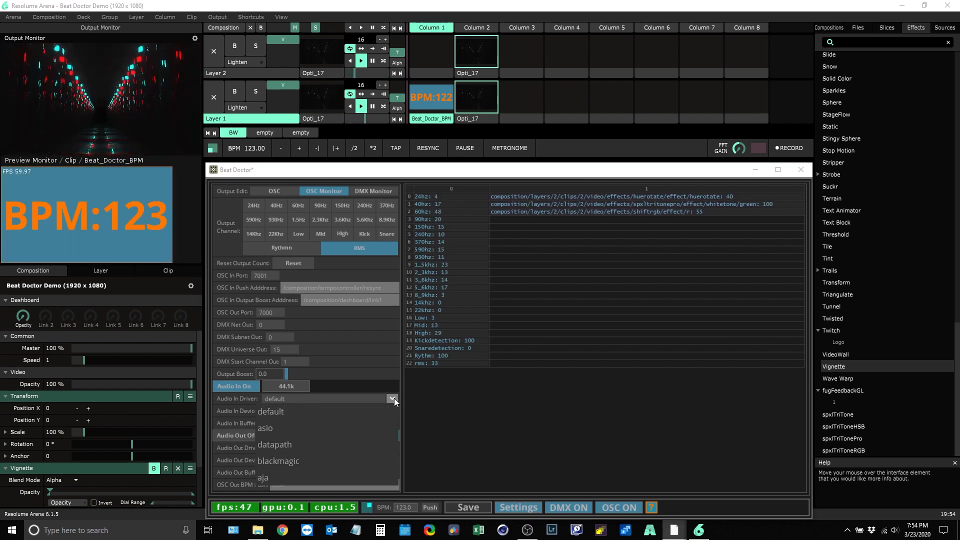
left_click(395, 398)
left_click(392, 411)
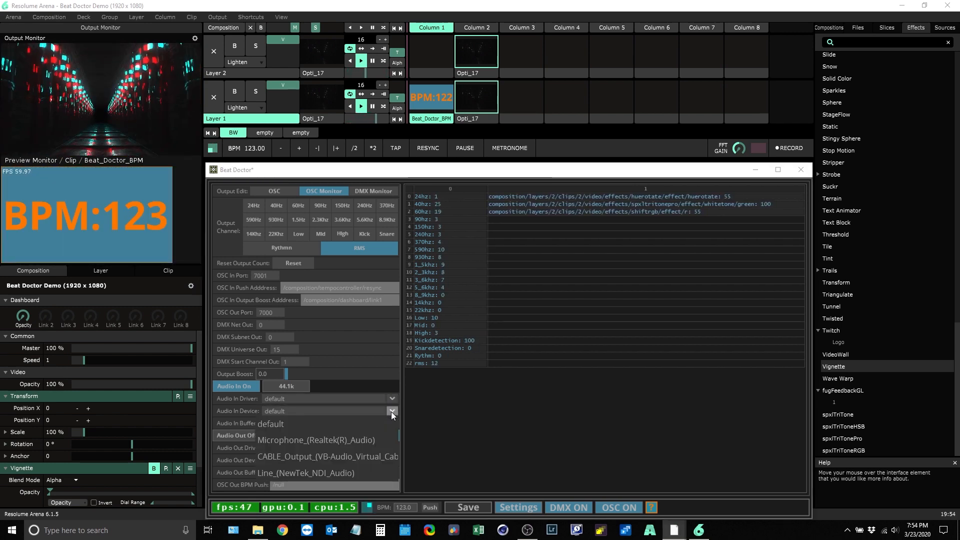
left_click(320, 420)
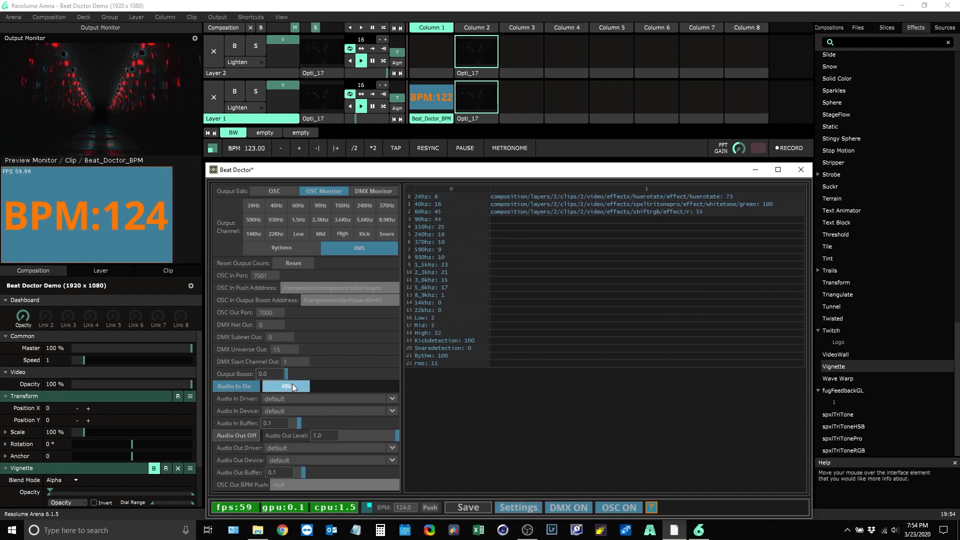
- Try switching the audio input off and back on, and the audio output on and back off
left_click(252, 386)
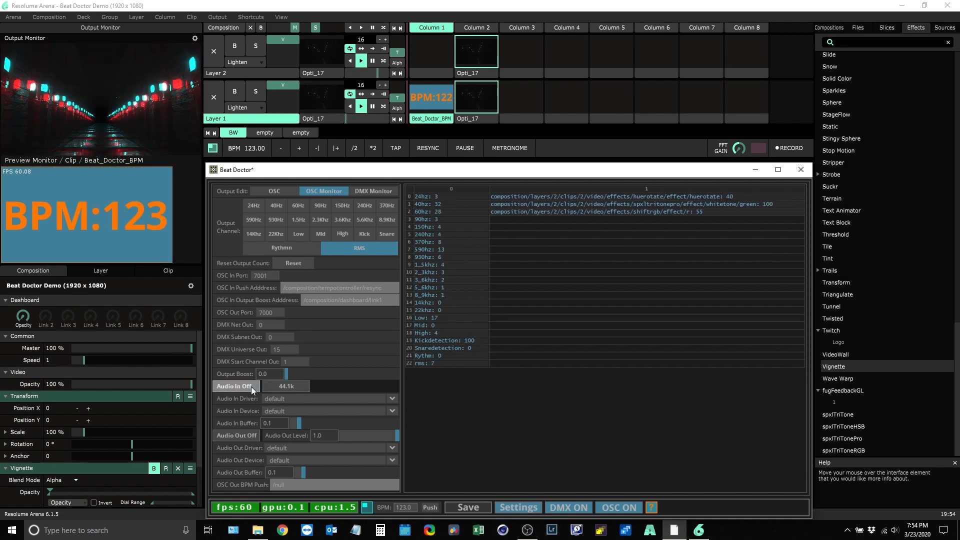
left_click(251, 387)
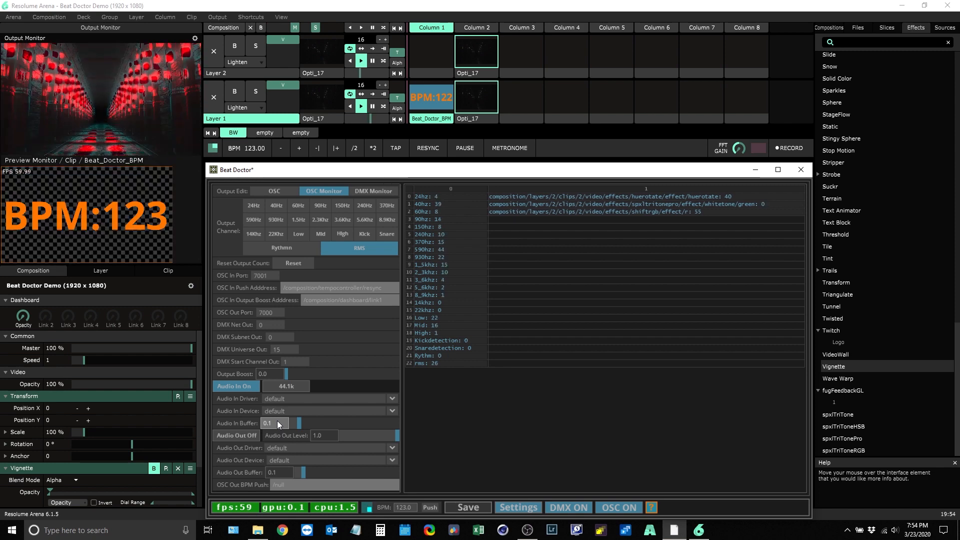
left_click(245, 436)
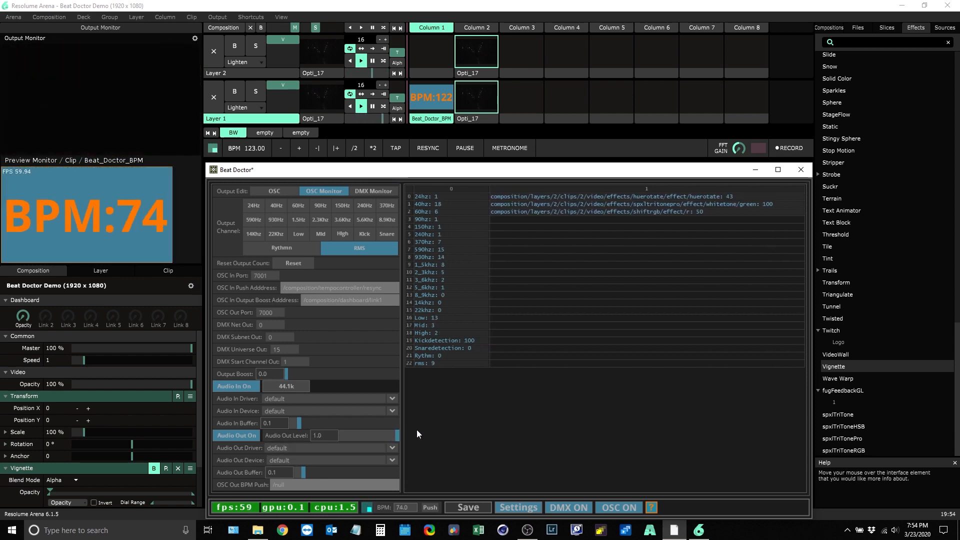
left_click(251, 437)
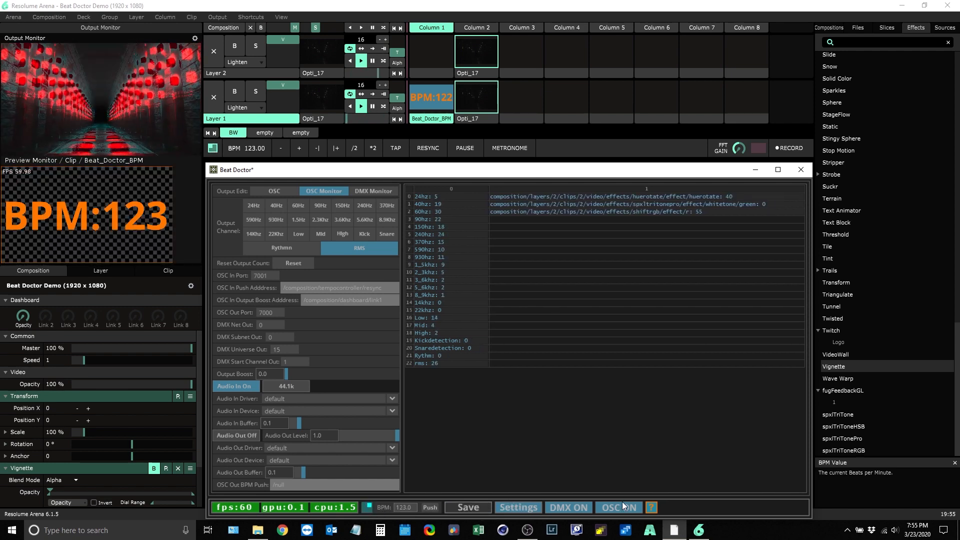
- Enable help mode, read the explanations for DMX Net Out and Audio Out Buffer, and leave help mode
left_click(652, 508)
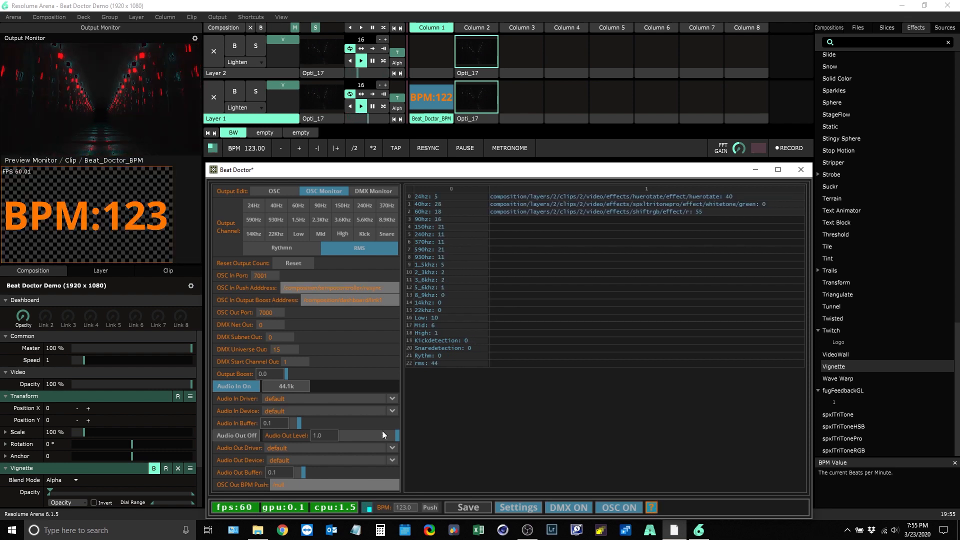
left_click(227, 323)
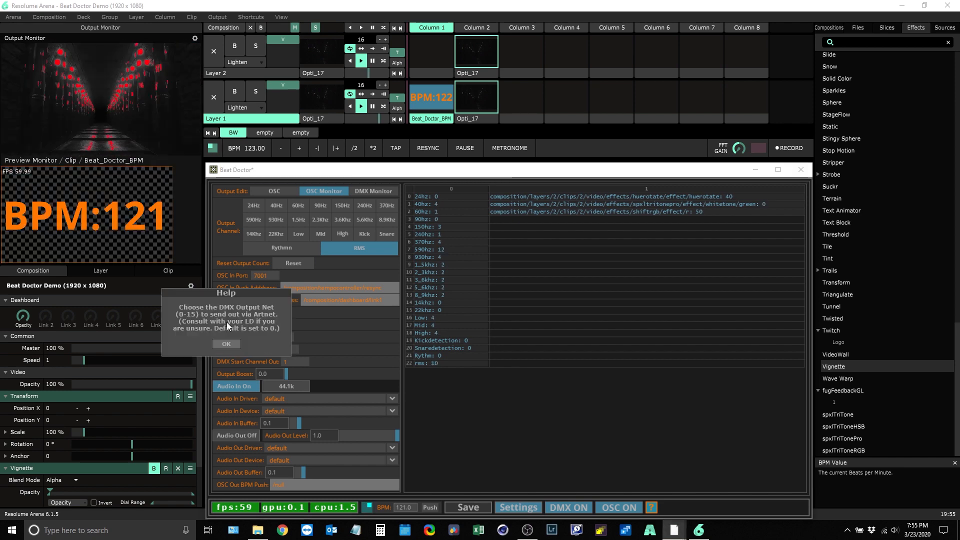
left_click(223, 344)
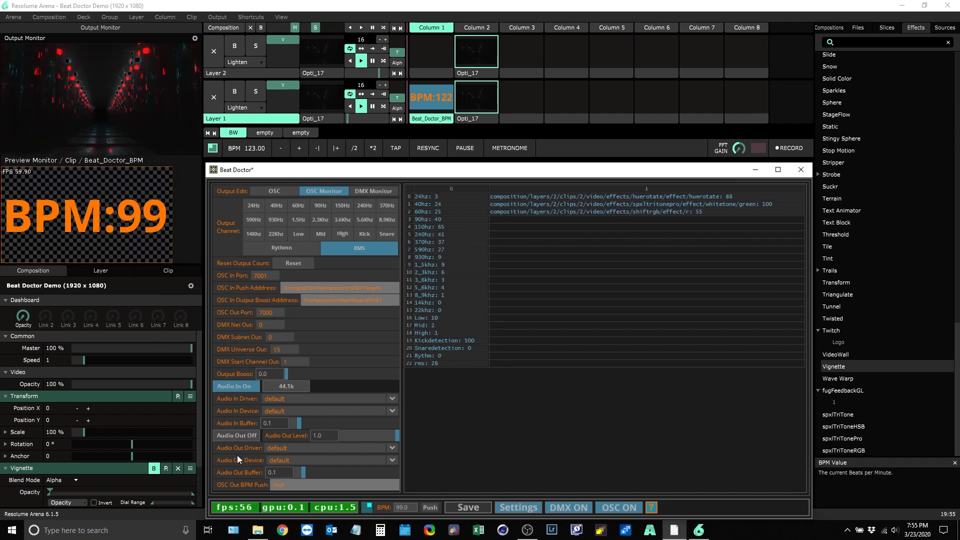
left_click(234, 473)
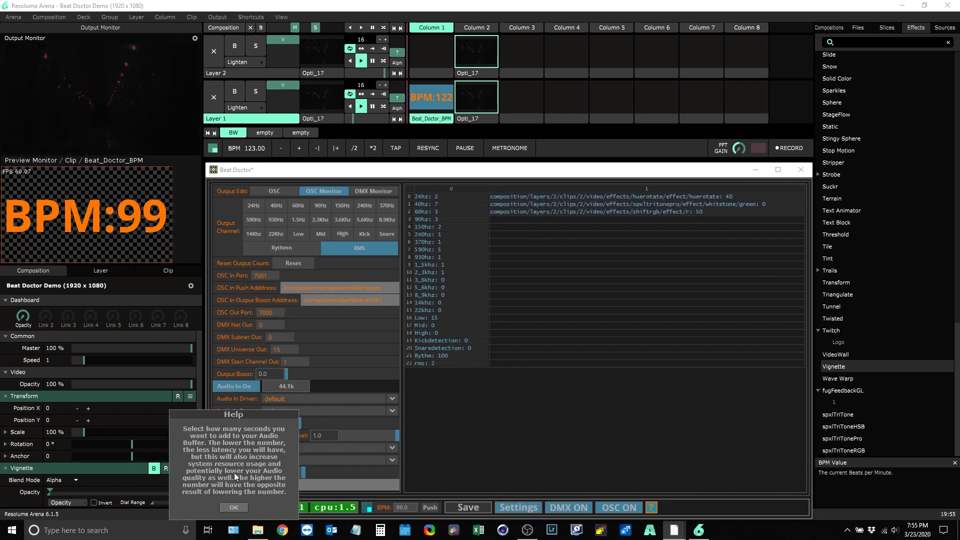
left_click(232, 507)
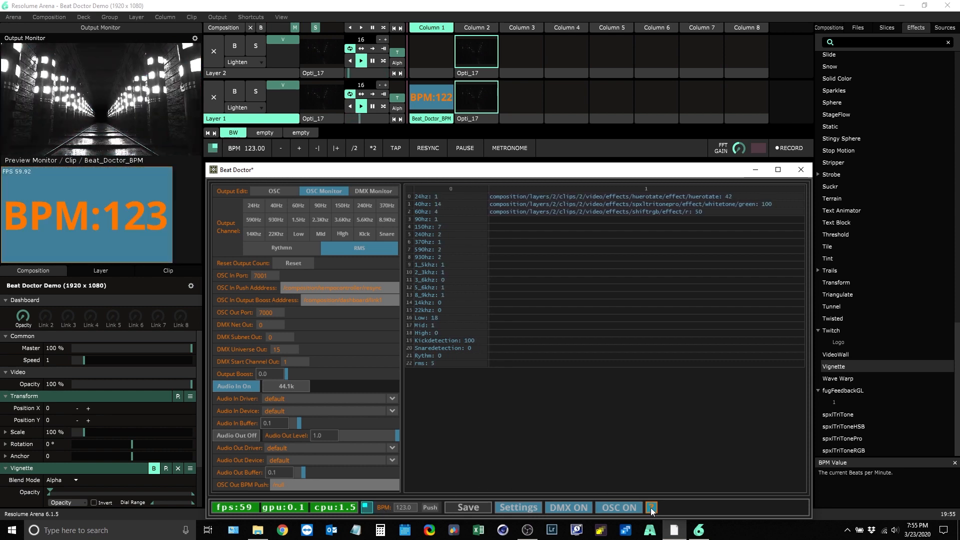
- Show the page with the input filter, Low, Mid, High and The Doctor detection settings
left_click(524, 509)
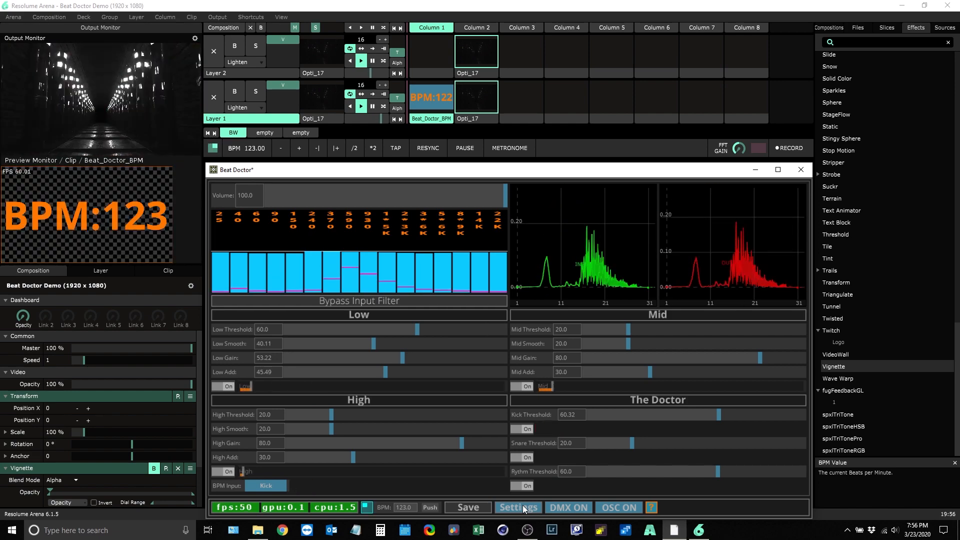